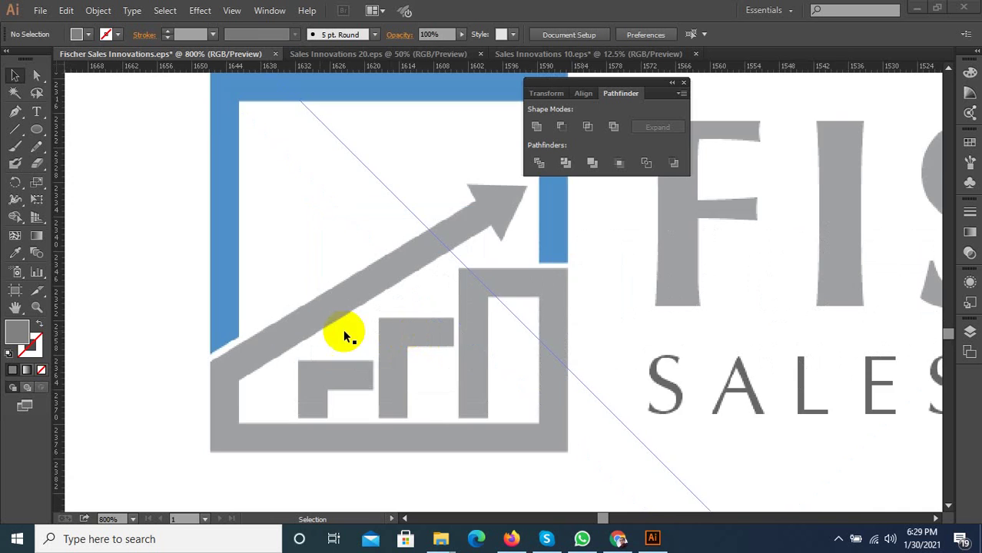
Draw an unfilled grey square outline over the logo's frame and thicken its stroke
left_click(36, 129)
left_click_drag(212, 136, 455, 423)
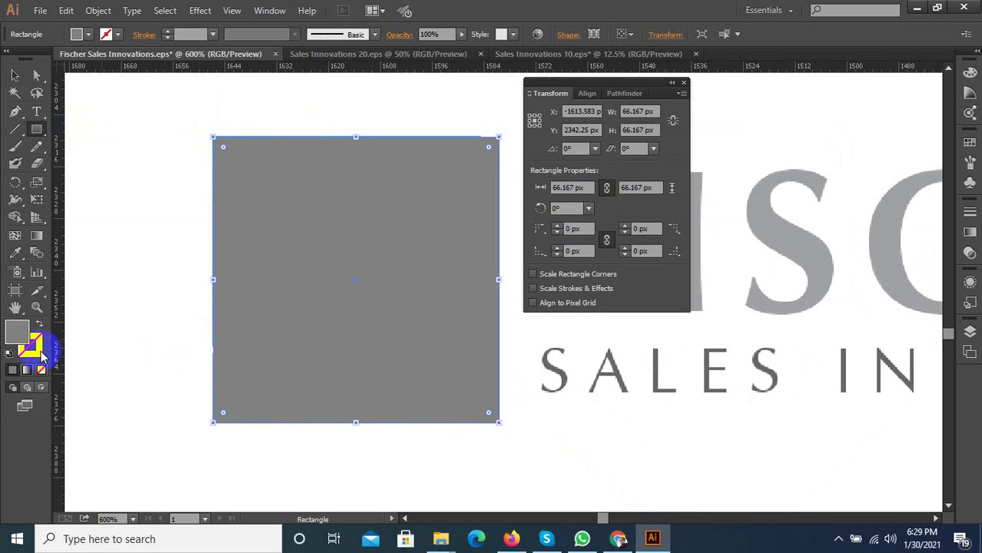
left_click(39, 324)
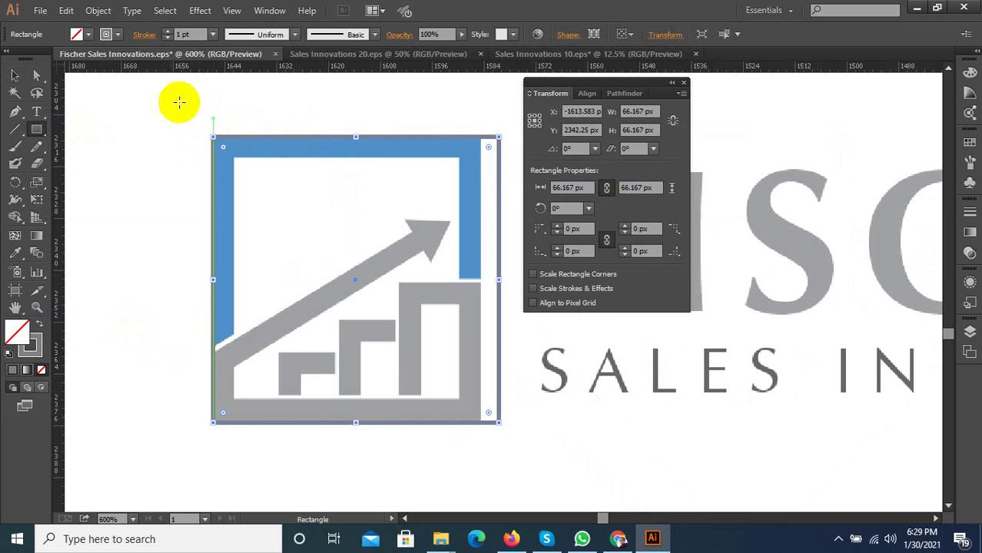
key("Up")
key("Up")
key("Up")
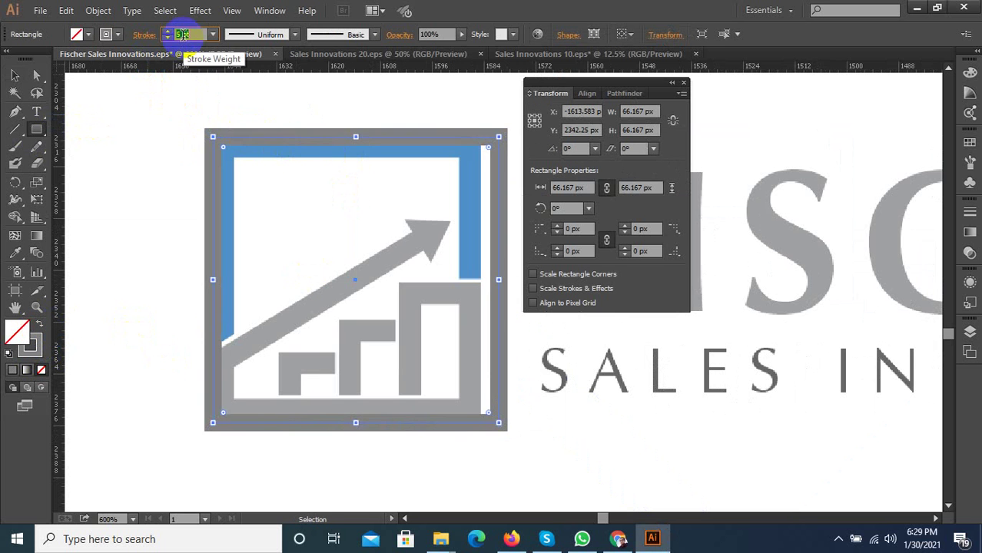
key("Up")
key("Up")
Fine-tune the square's stroke weight toward 4 pt, check the traced frame, and reselect the square
left_click(196, 55)
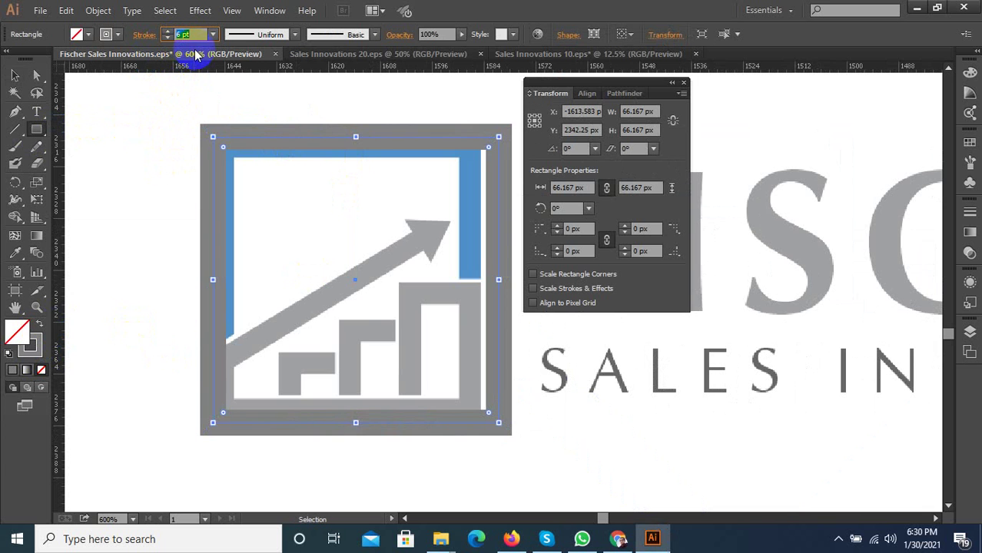
key("Down")
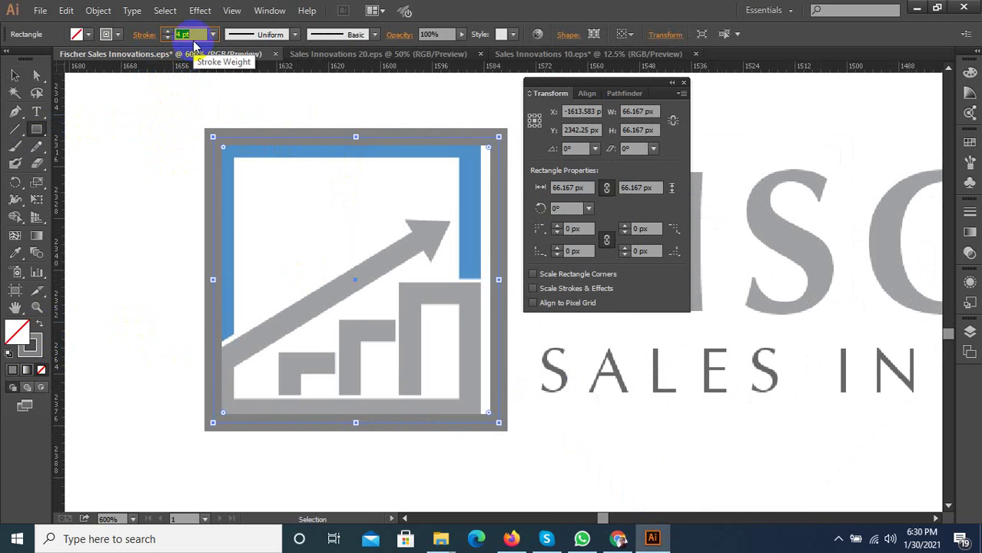
left_click(14, 75)
left_click(275, 274)
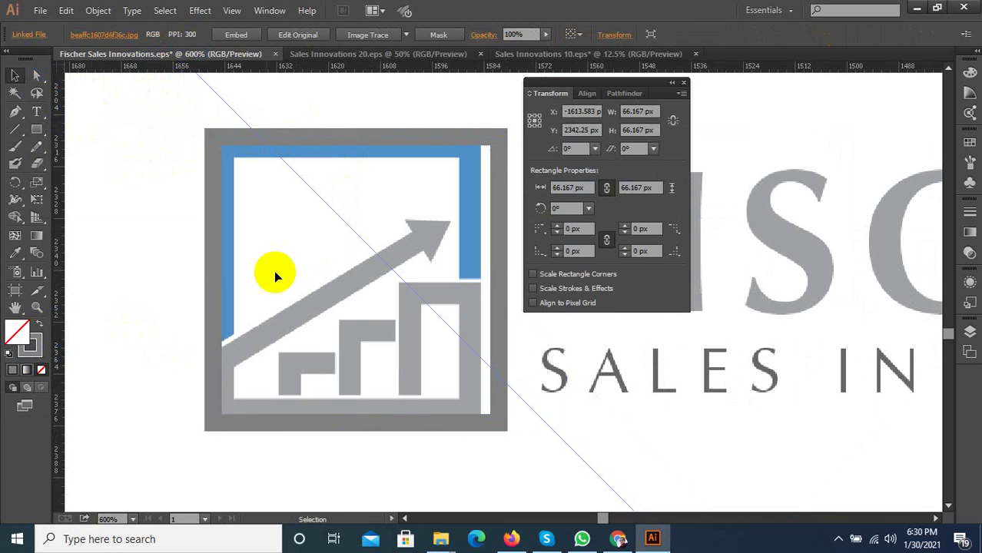
scroll(275, 274, "down", 1)
scroll(340, 377, "up", 1)
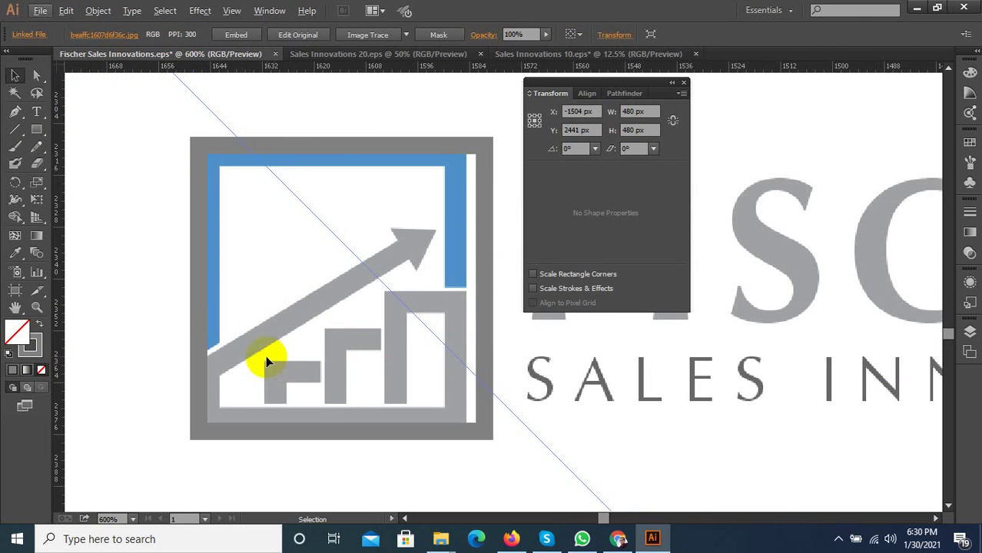
left_click(195, 303)
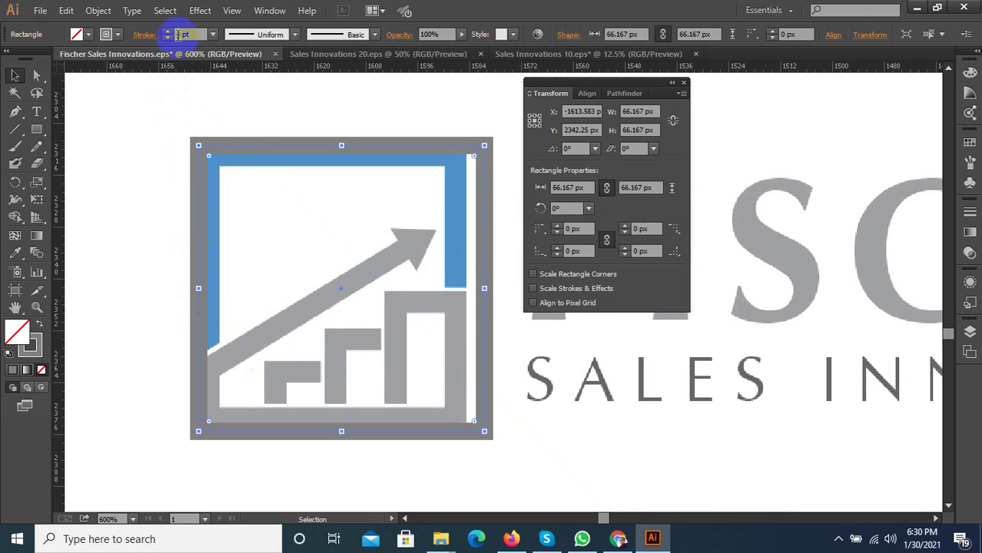
Draw a grey Pen line from the arrow's lower-left end to its tip
left_click(149, 143)
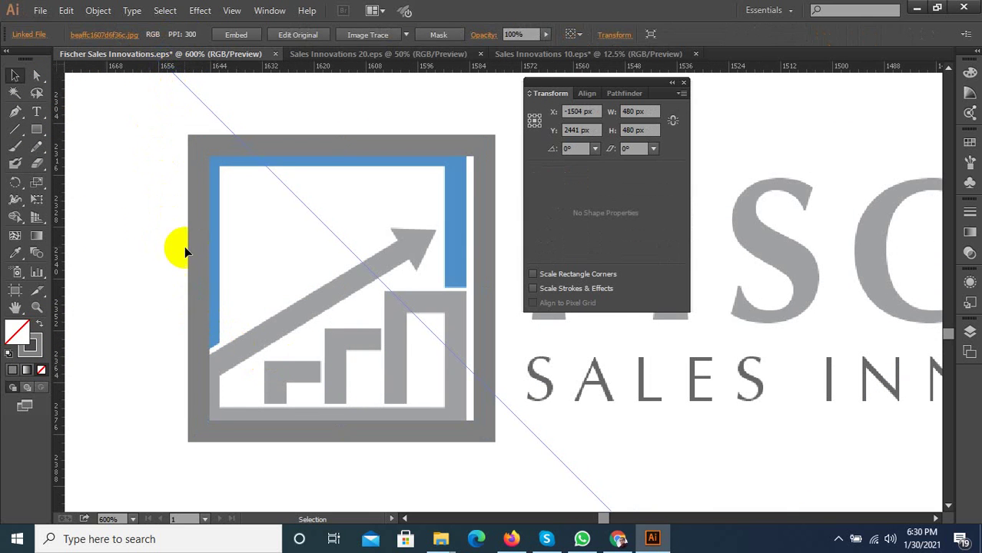
left_click(15, 112)
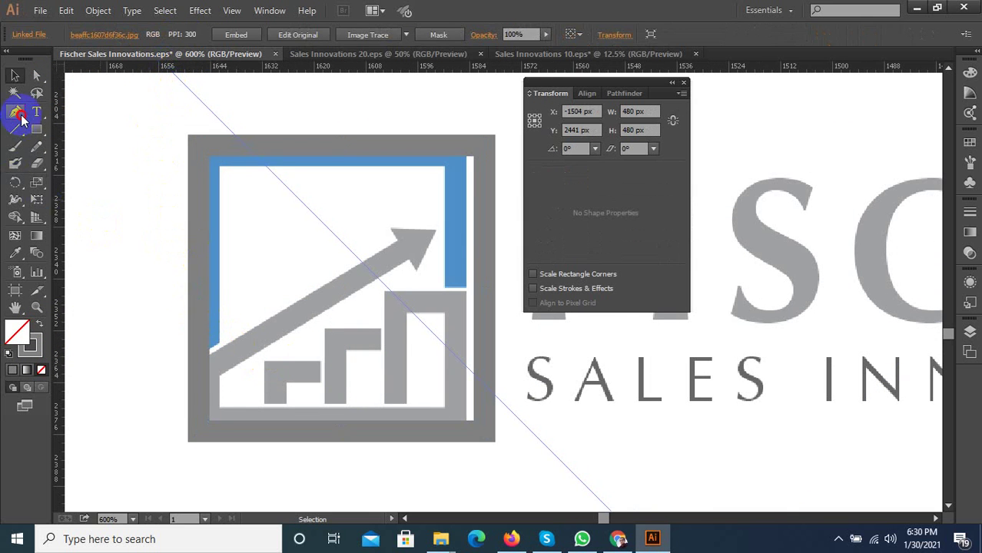
left_click(198, 375)
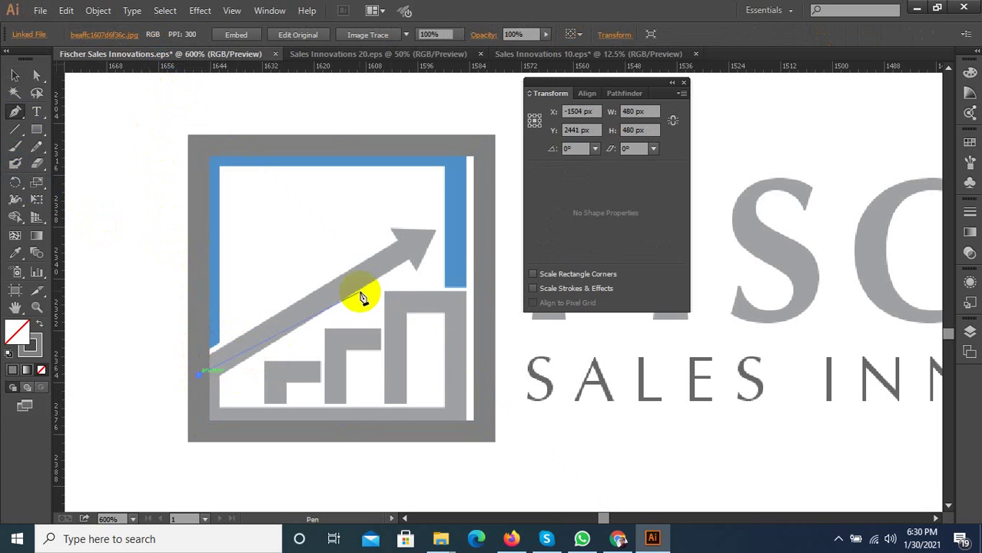
left_click(426, 234)
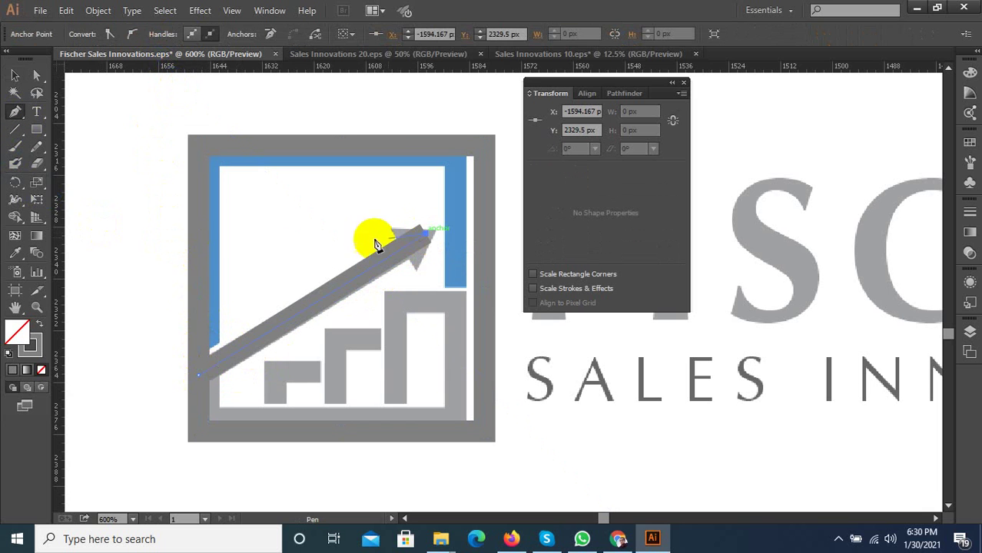
left_click(15, 75)
left_click(309, 411)
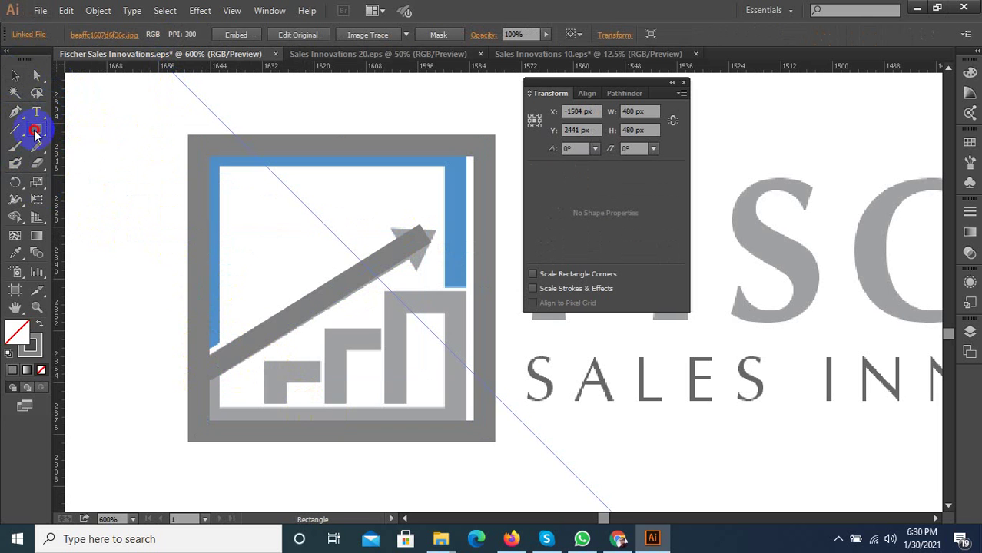
Outline the smallest bar with a grey rectangle and make two copies over the other bars
left_click_drag(36, 129, 76, 129)
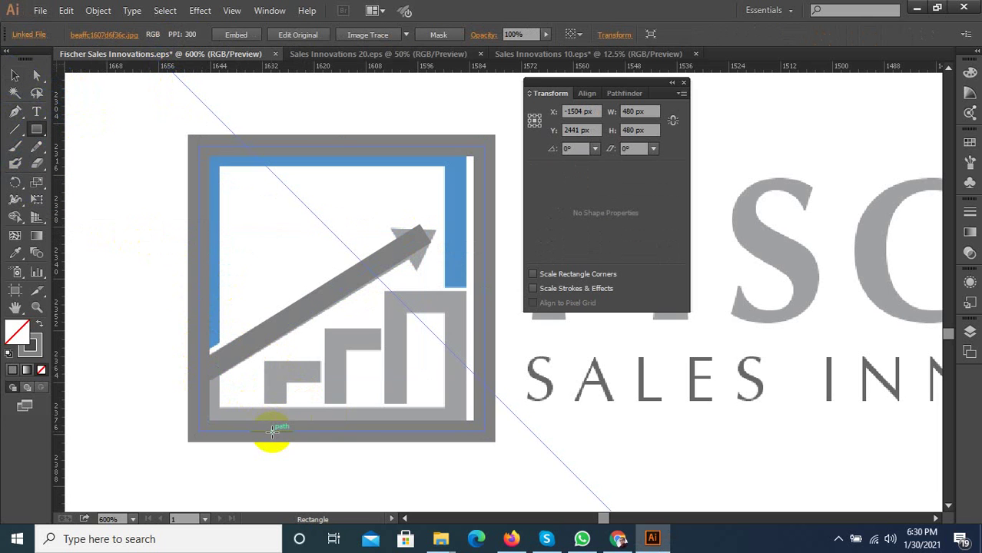
left_click_drag(272, 431, 334, 368)
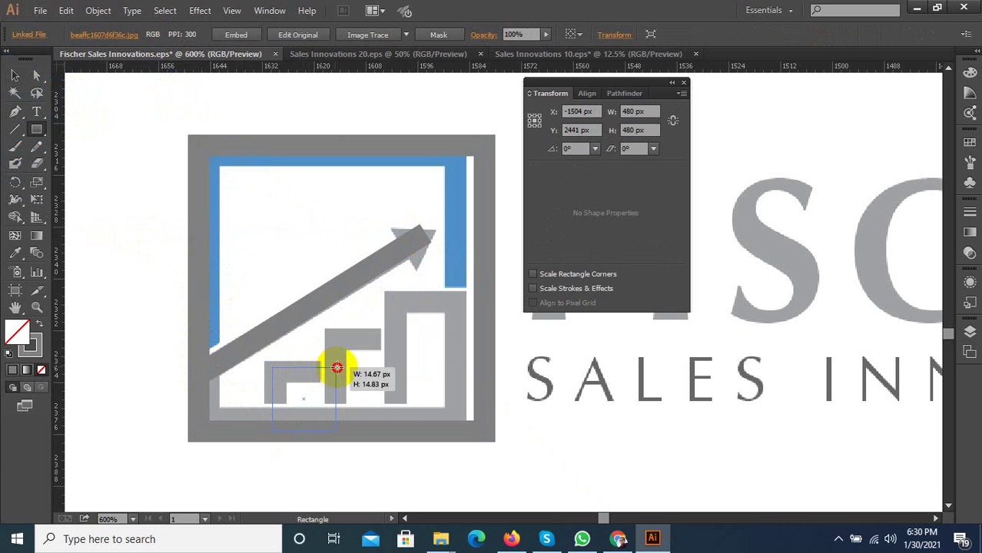
left_click_drag(337, 368, 337, 368)
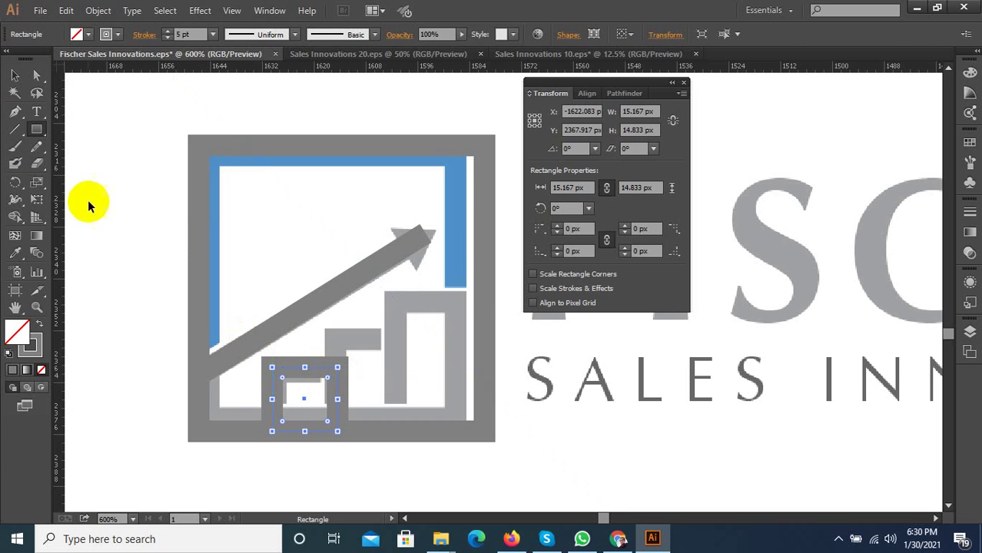
left_click(15, 74)
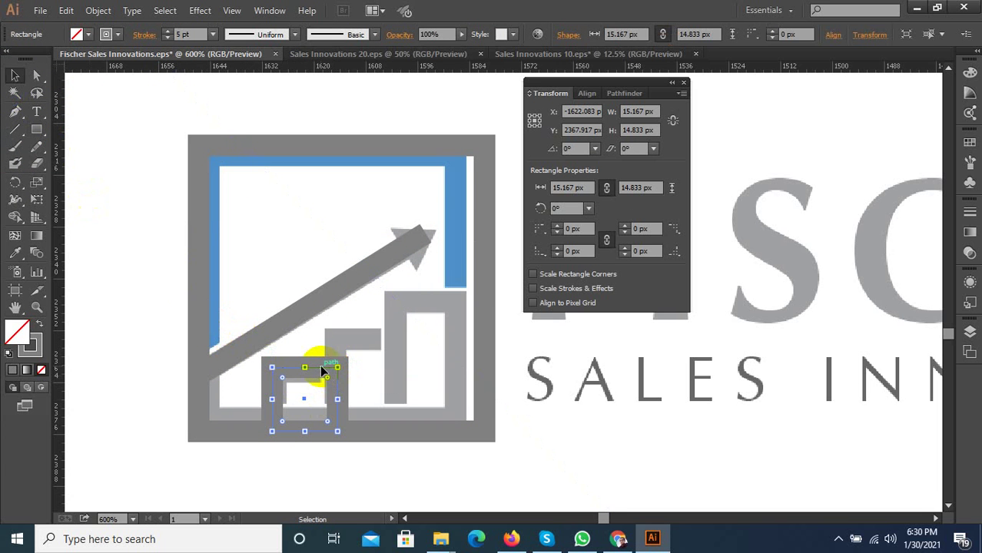
mouse_move(321, 369)
left_mouse_down()
mouse_move(385, 367)
mouse_move(380, 335)
left_mouse_up()
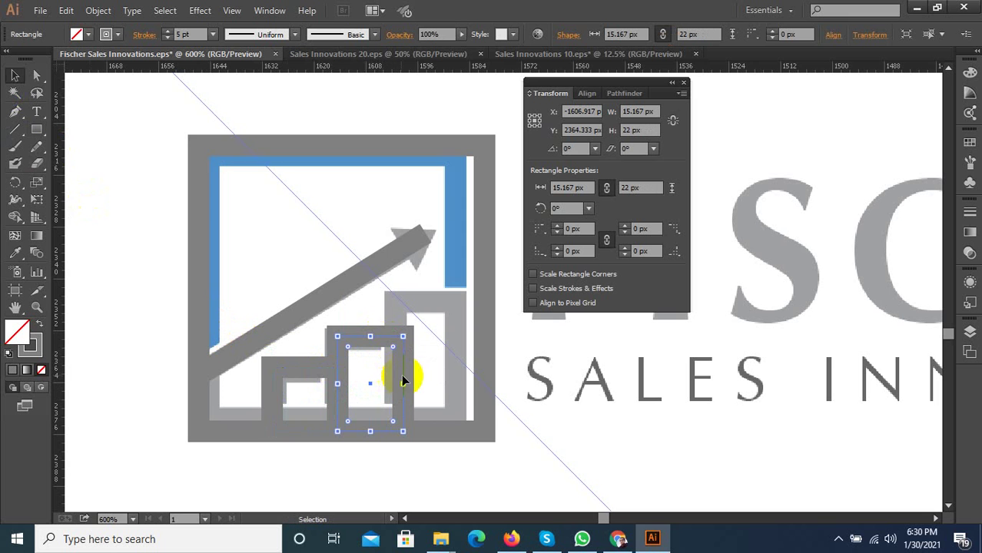
left_click_drag(403, 372, 466, 373)
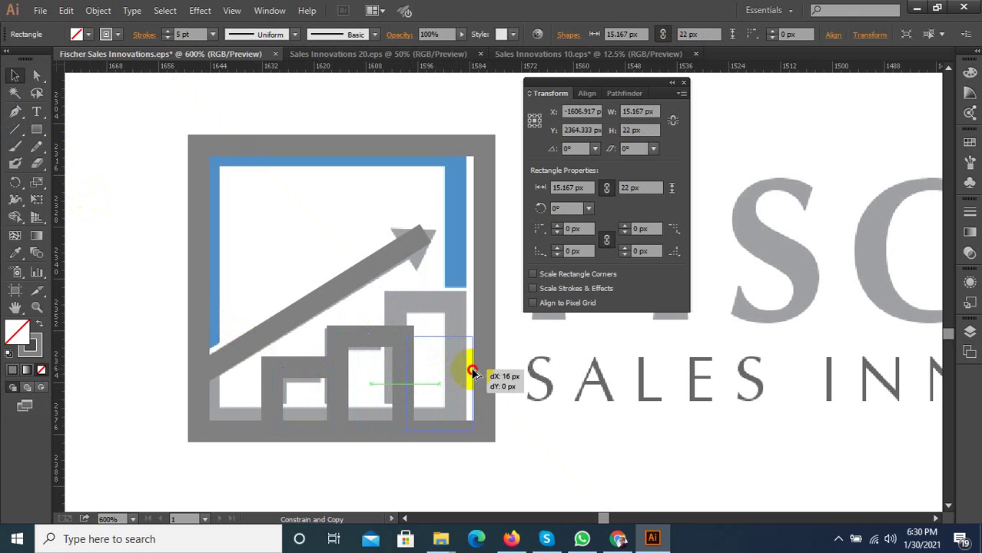
left_click_drag(466, 374, 467, 374)
Shift all three bar outlines slightly to the right to line up with the bars
left_click(487, 315)
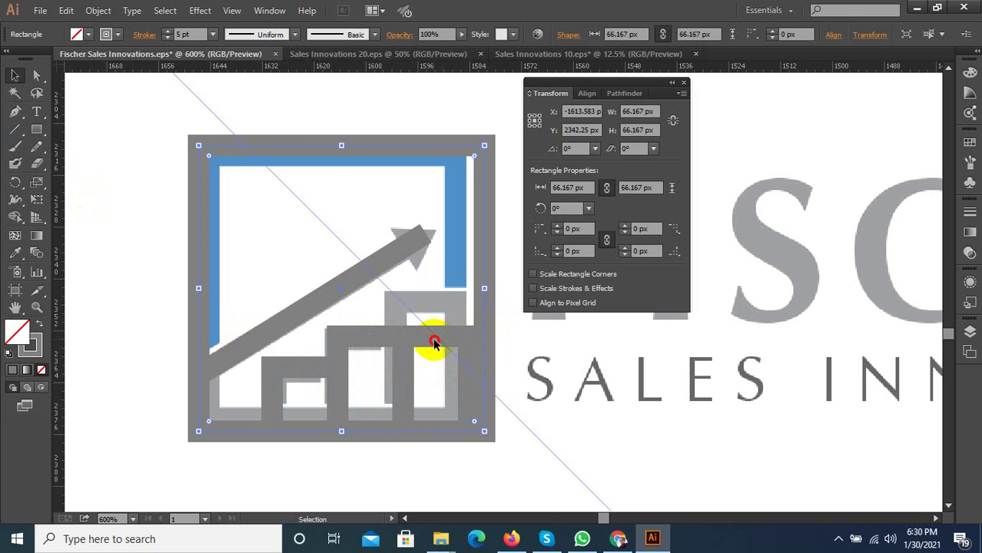
left_click(404, 346)
left_click(372, 336)
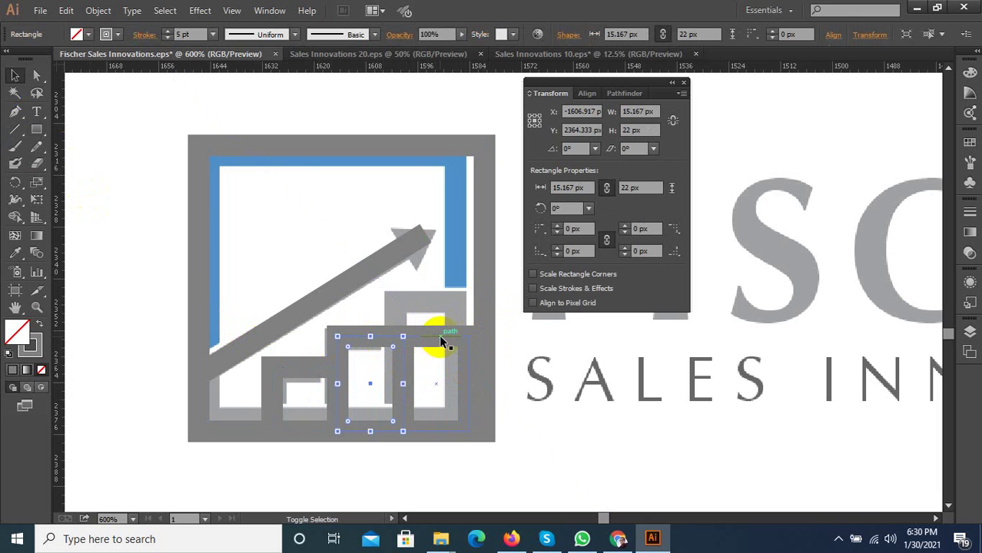
left_click(438, 334, "shift")
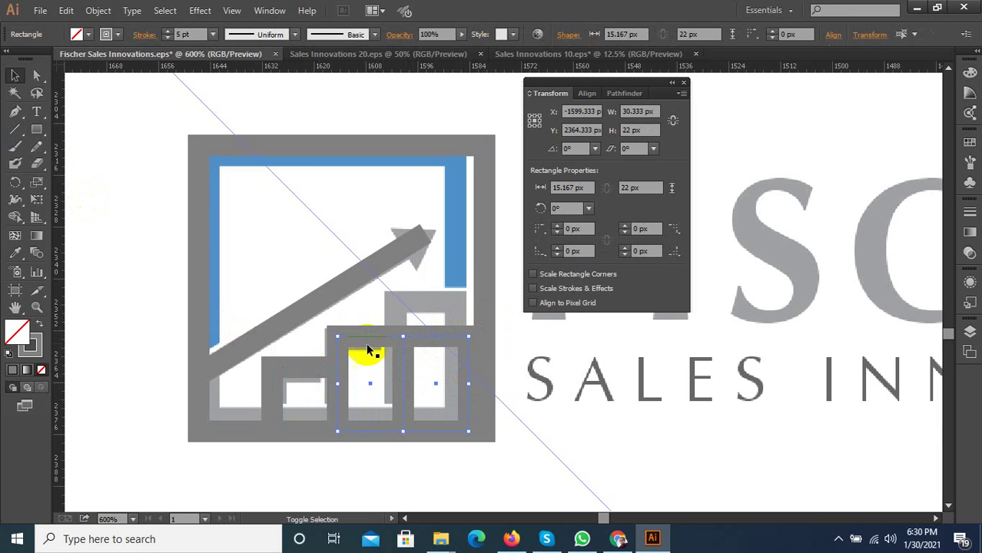
left_click(306, 367, "shift")
scroll(470, 372, "up", 2, "alt")
left_click_drag(457, 368, 487, 369)
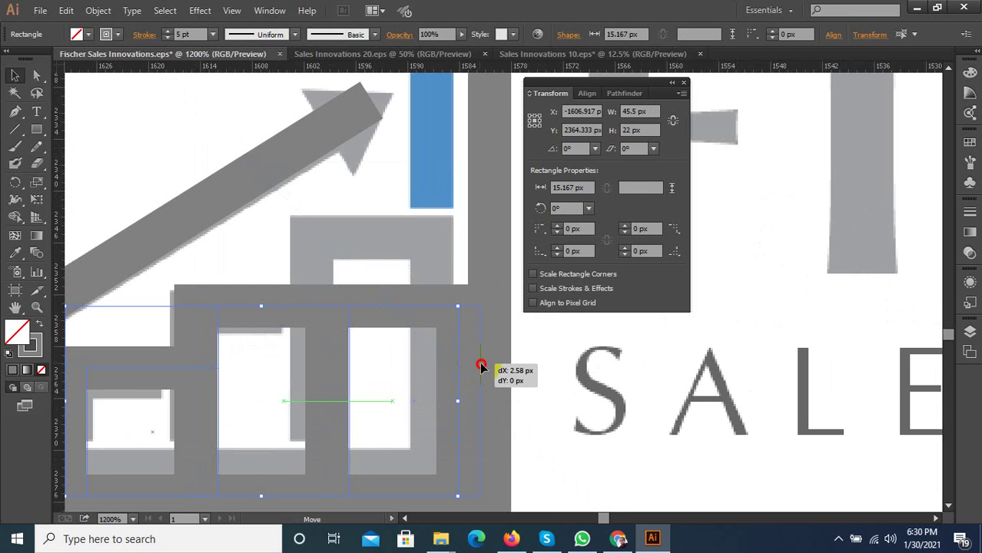
scroll(487, 369, "down", 1, "alt")
scroll(400, 381, "down", 1, "alt")
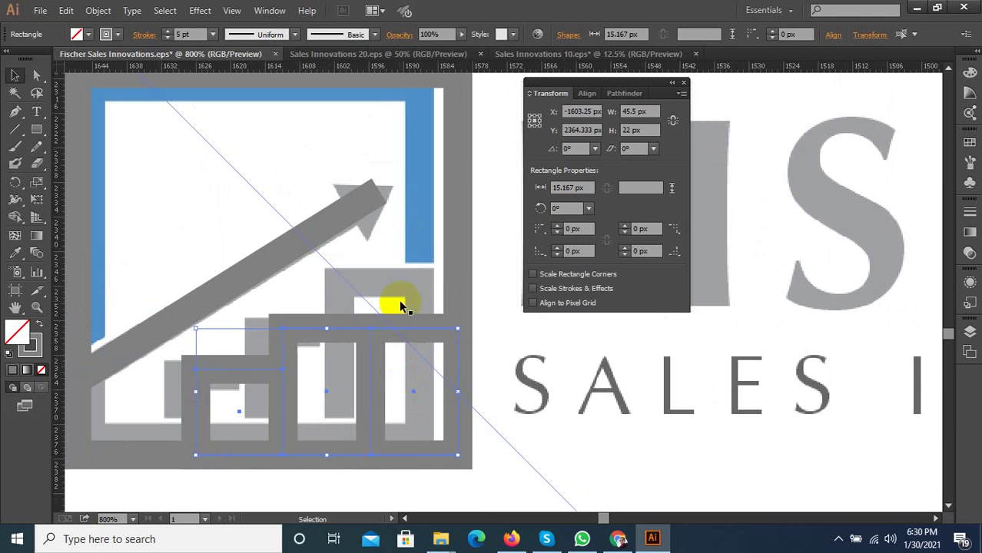
Stretch the right bar outline upward to match the tallest bar
left_click(422, 328)
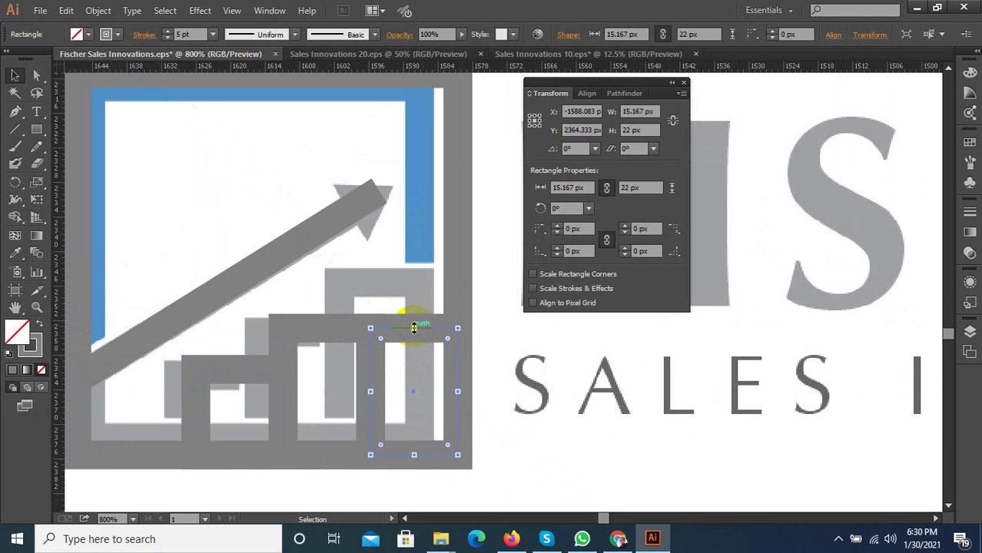
left_click_drag(423, 329, 424, 271)
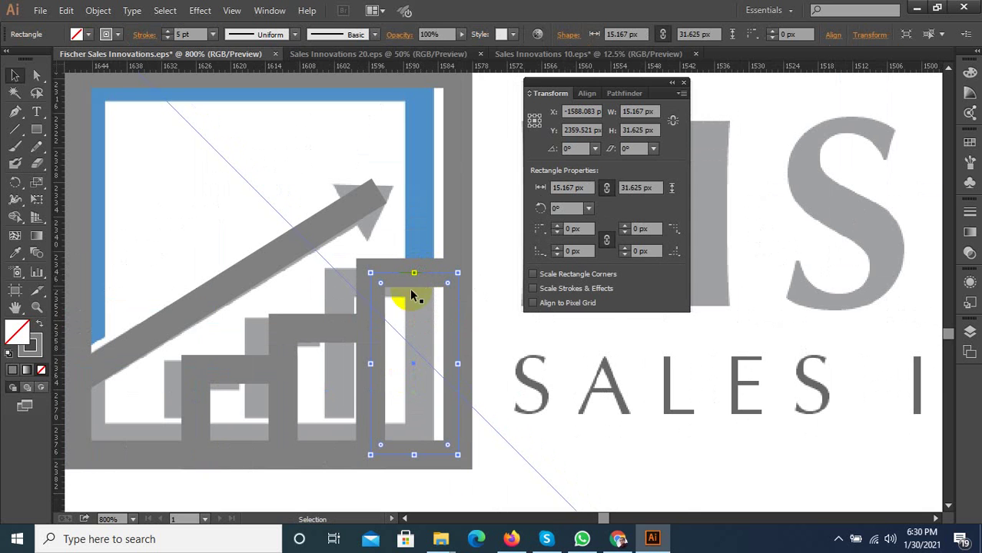
scroll(278, 395, "down", 2)
scroll(315, 321, "up", 1)
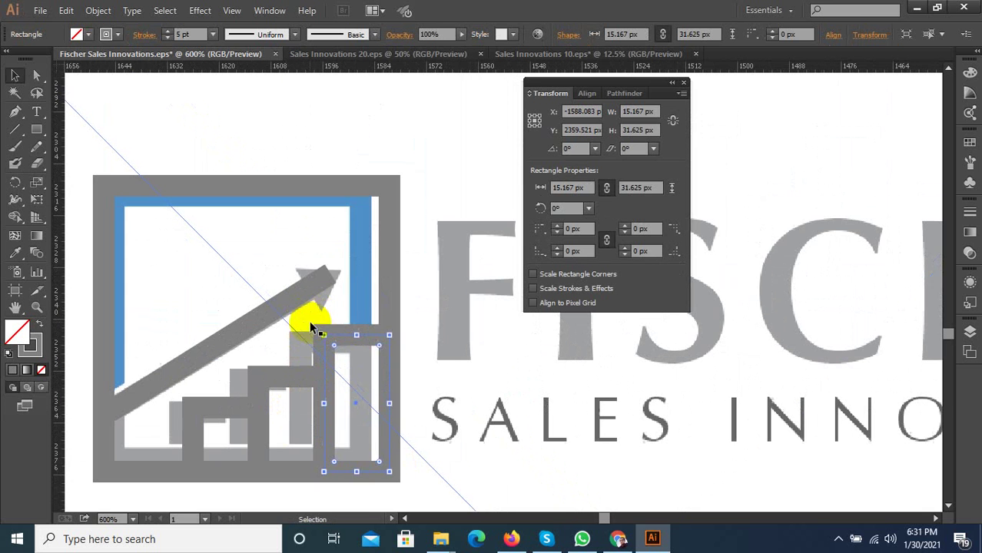
left_click(281, 268)
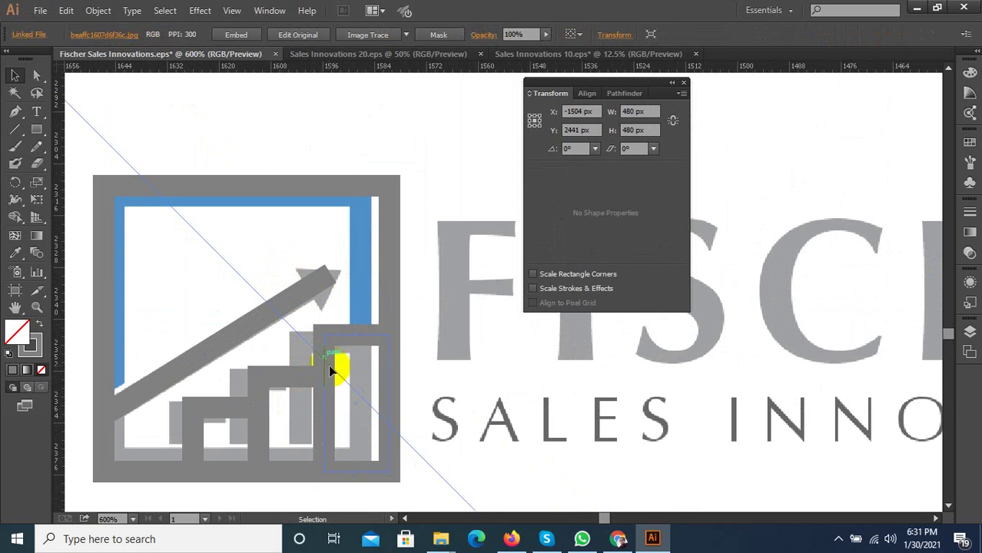
Draw a closed three-point Pen triangle at the arrow tip and swap its fill and stroke
scroll(384, 352, "down", 1)
scroll(340, 329, "up", 2)
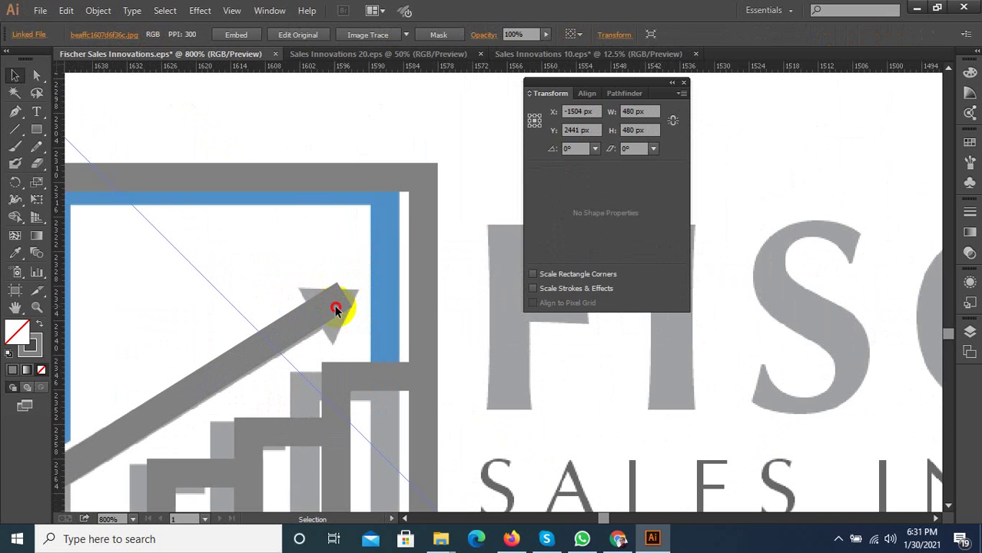
left_click(333, 310)
left_click(14, 111)
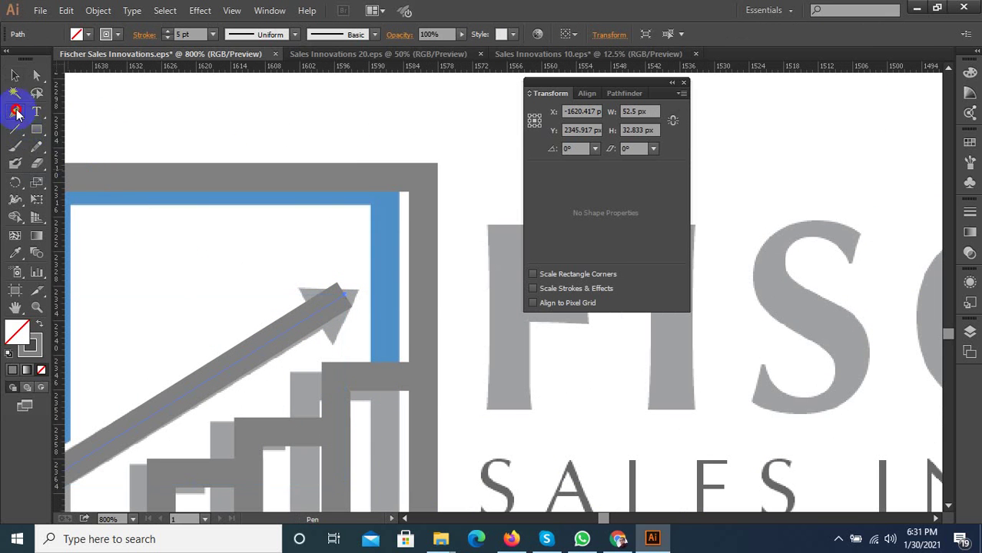
left_click(369, 275)
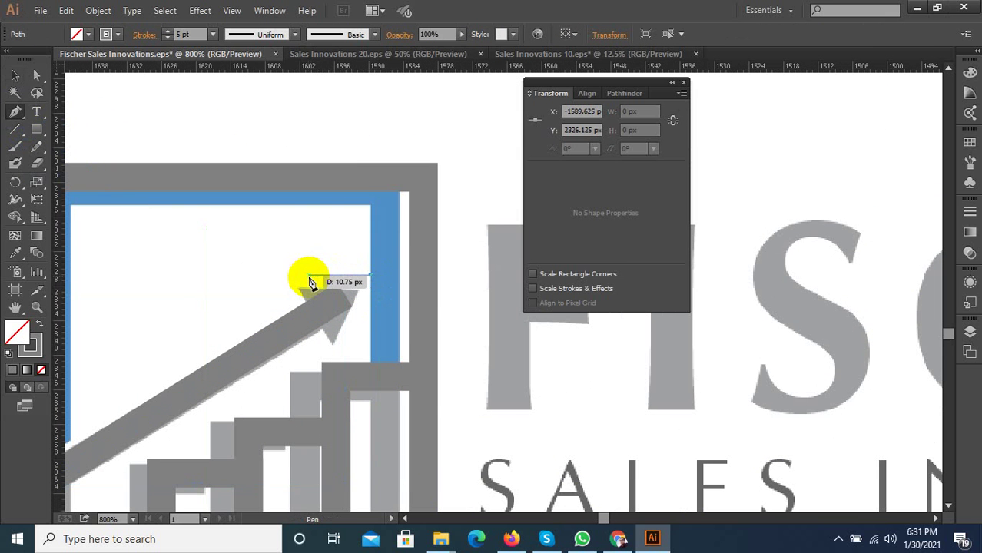
left_click(310, 275)
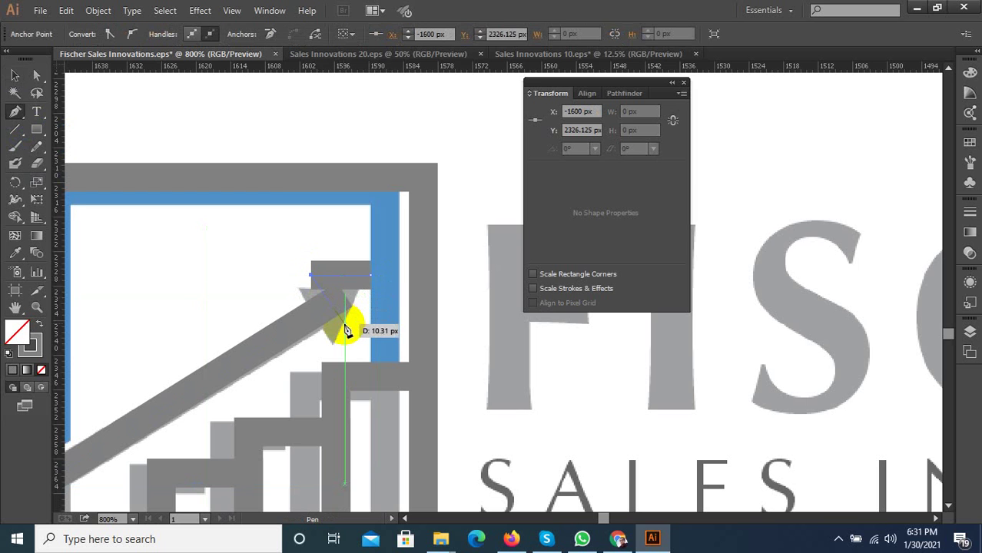
left_click(351, 332)
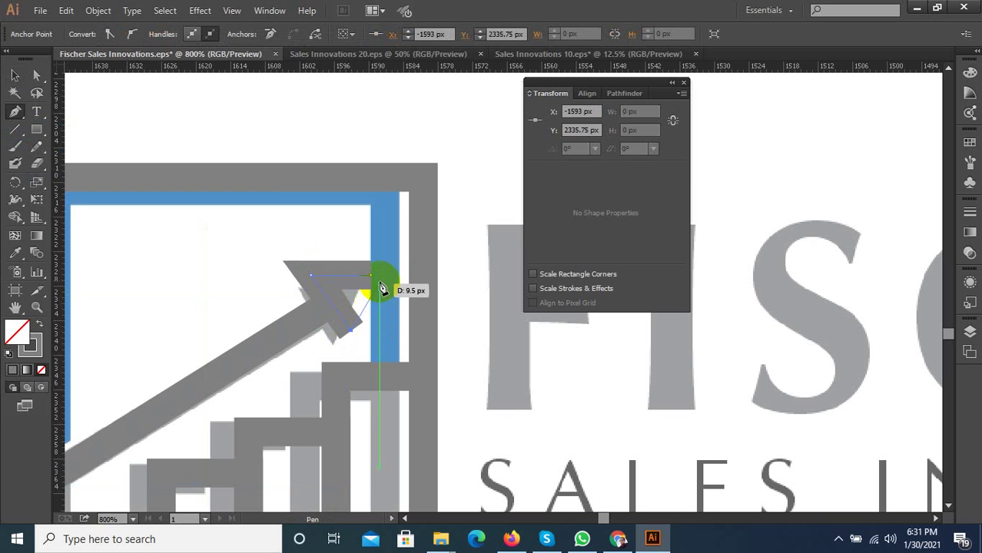
left_click(370, 275)
left_click(42, 338)
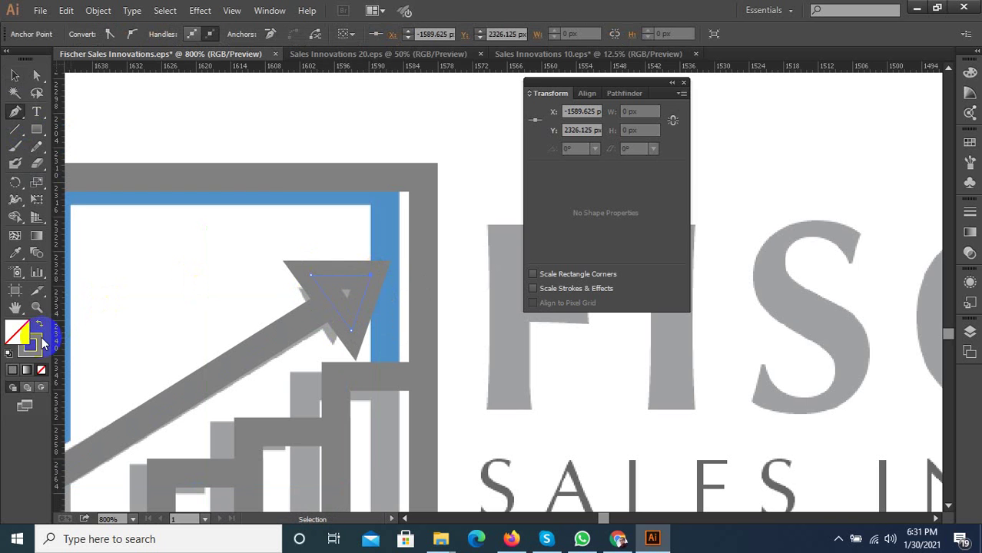
scroll(261, 335, "down", 2)
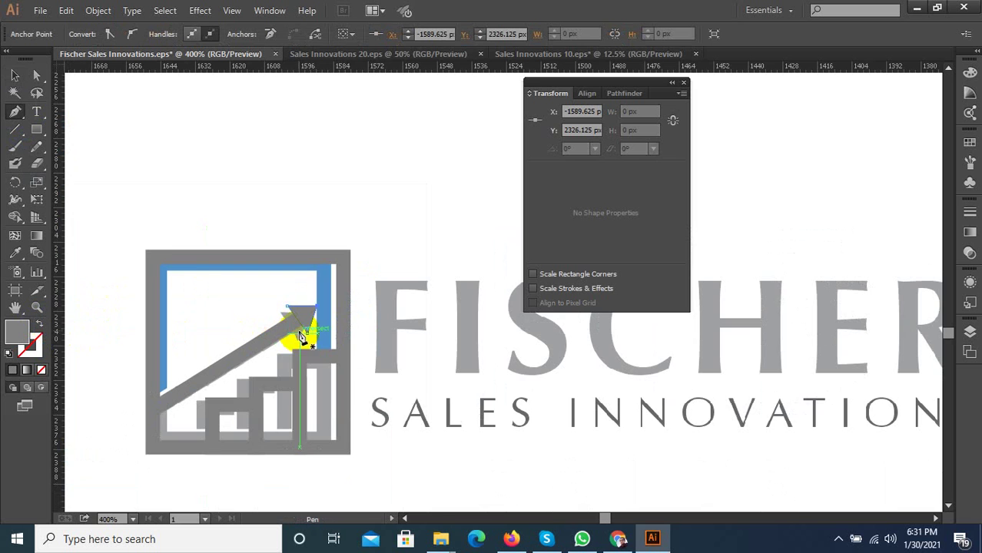
left_click(14, 75)
Move the placed reference image aside to reveal the grey traced icon
left_click(241, 153)
scroll(364, 384, "down", 2)
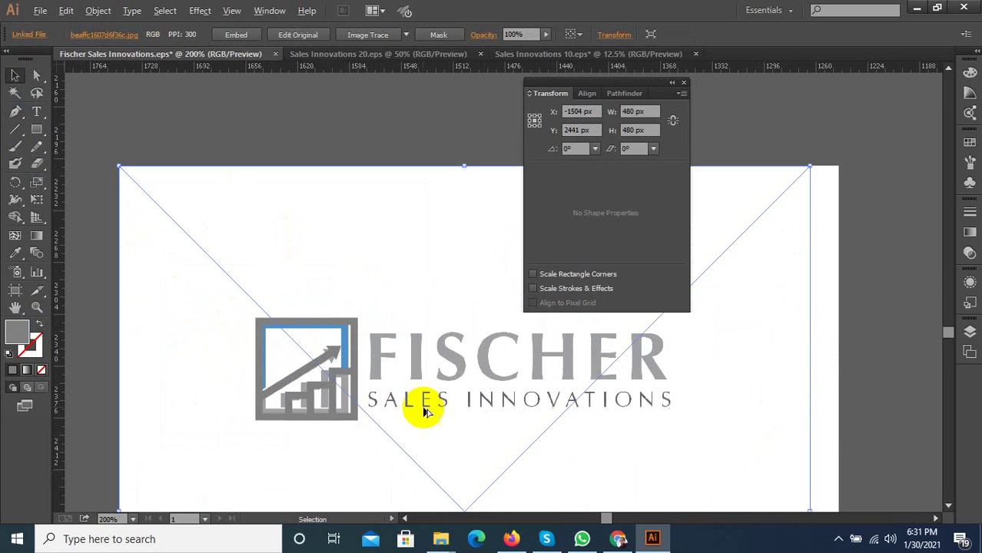
left_click_drag(403, 452, 538, 459)
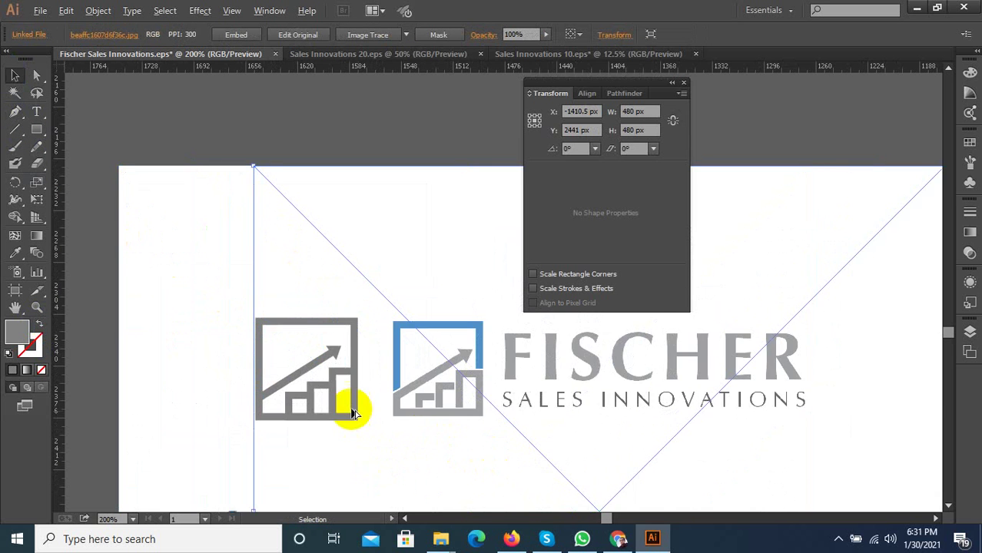
scroll(350, 401, "up", 1)
scroll(346, 437, "down", 2)
left_click_drag(237, 193, 372, 466)
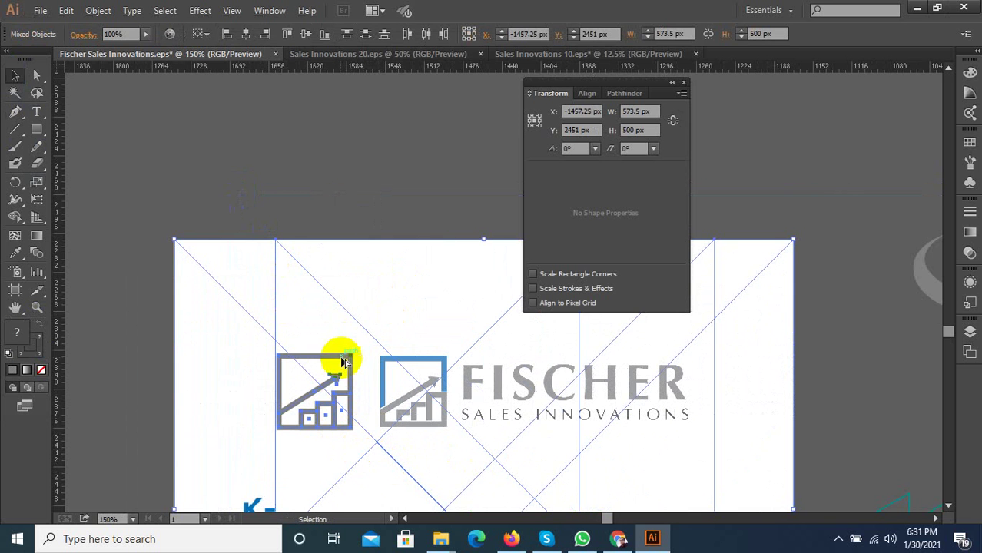
left_click(304, 251)
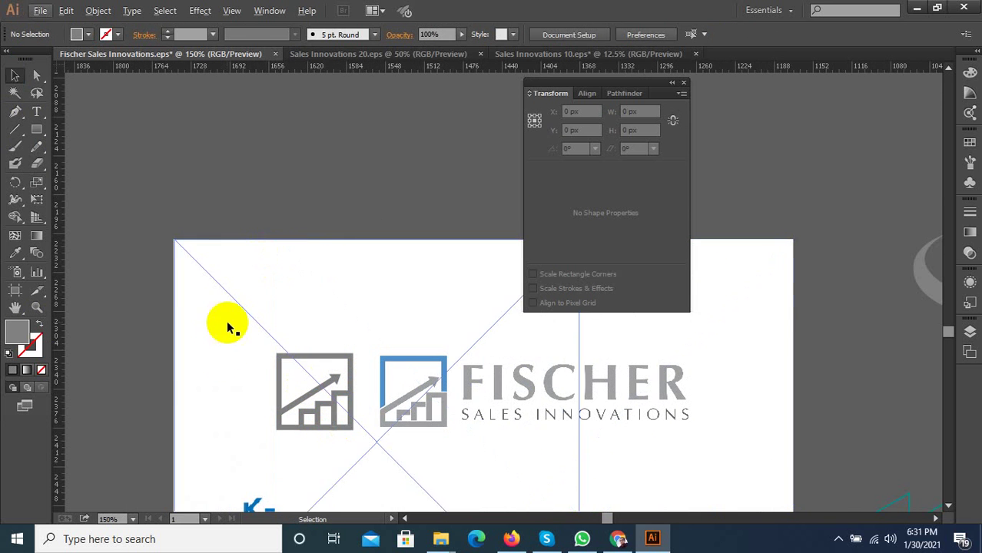
Move the grey chart icon above the artboard
scroll(223, 360, "down", 2)
left_click(285, 395)
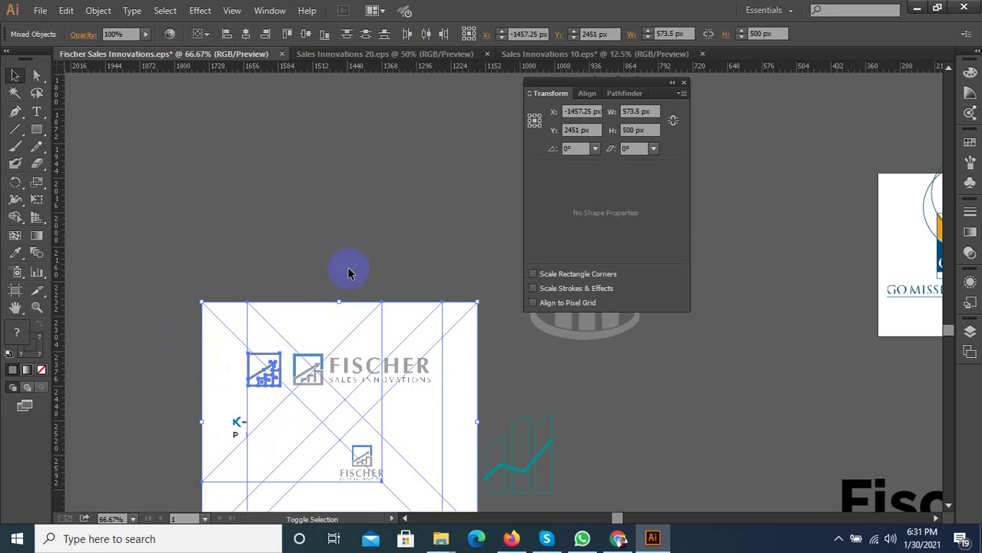
mouse_move(344, 268)
left_mouse_down()
mouse_move(258, 339)
mouse_move(276, 259)
left_mouse_up()
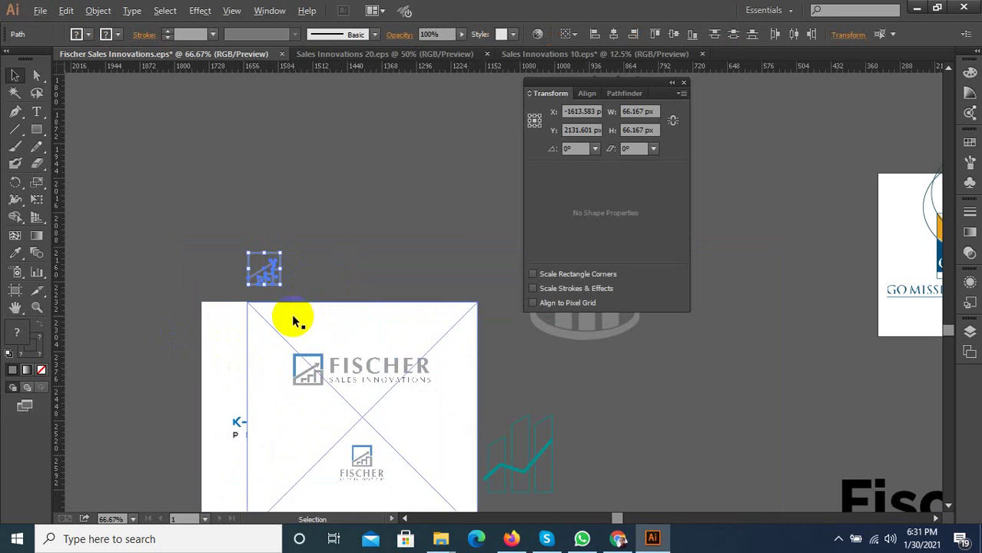
scroll(292, 317, "up", 2)
left_click(352, 265)
left_click(195, 211)
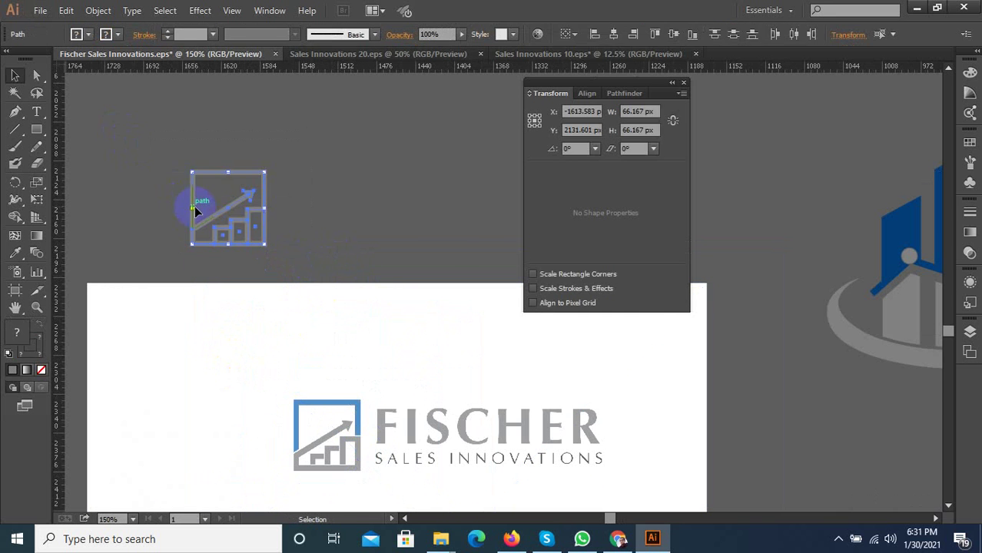
Expand the icon with Object > Expand, keeping Fill and Stroke checked
left_click(98, 10)
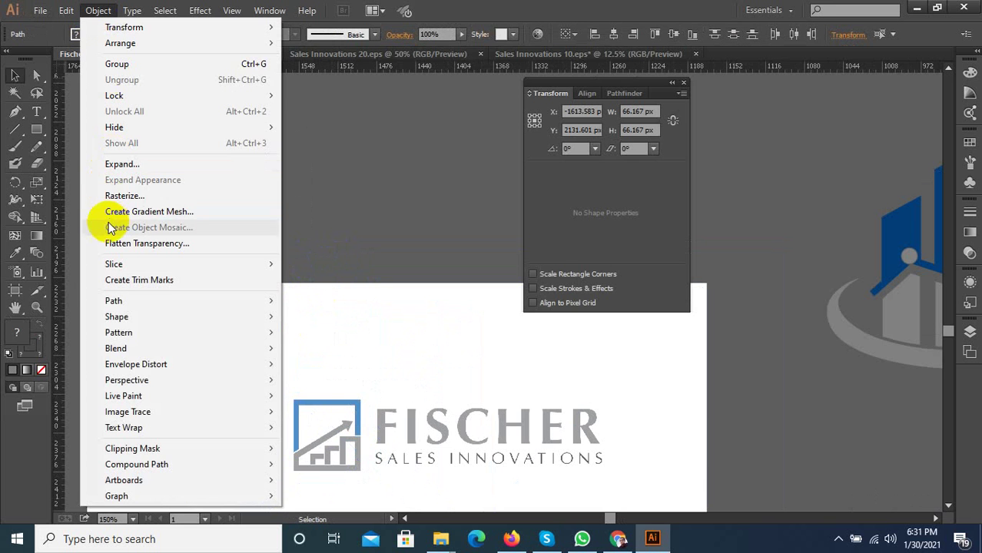
left_click(126, 164)
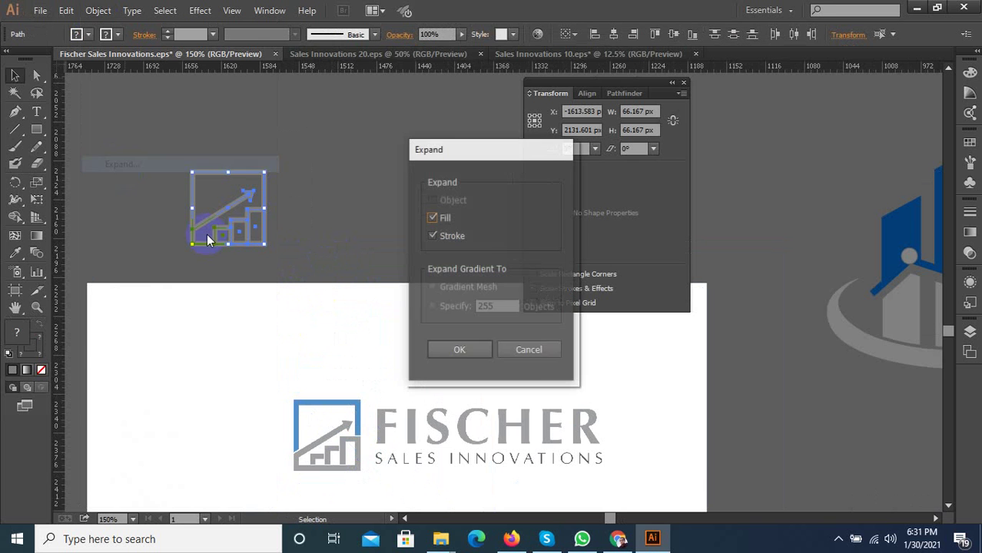
left_click(452, 352)
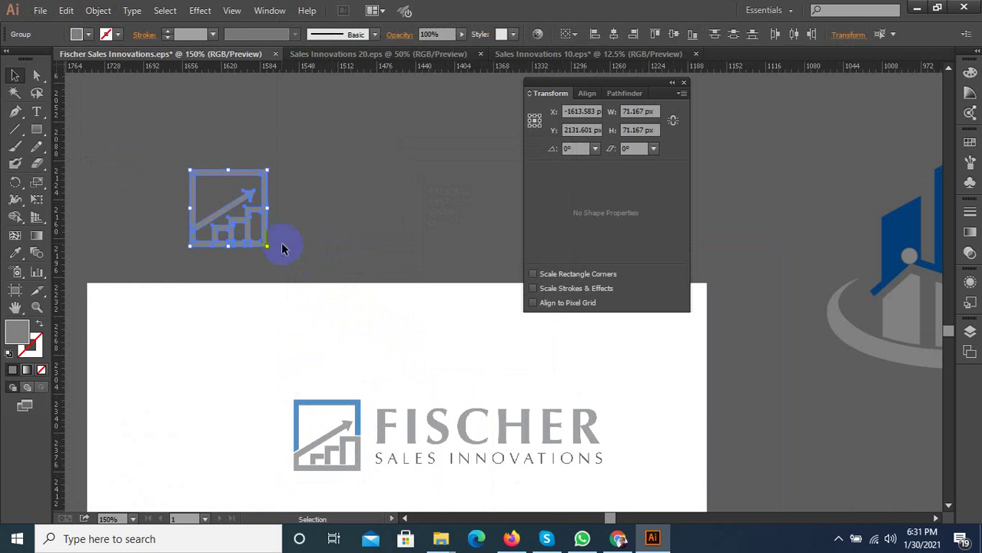
left_click(104, 11)
left_click(153, 162)
Alt-drag the expanded icon to the right to place a duplicate beside it
left_click_drag(298, 263, 120, 146)
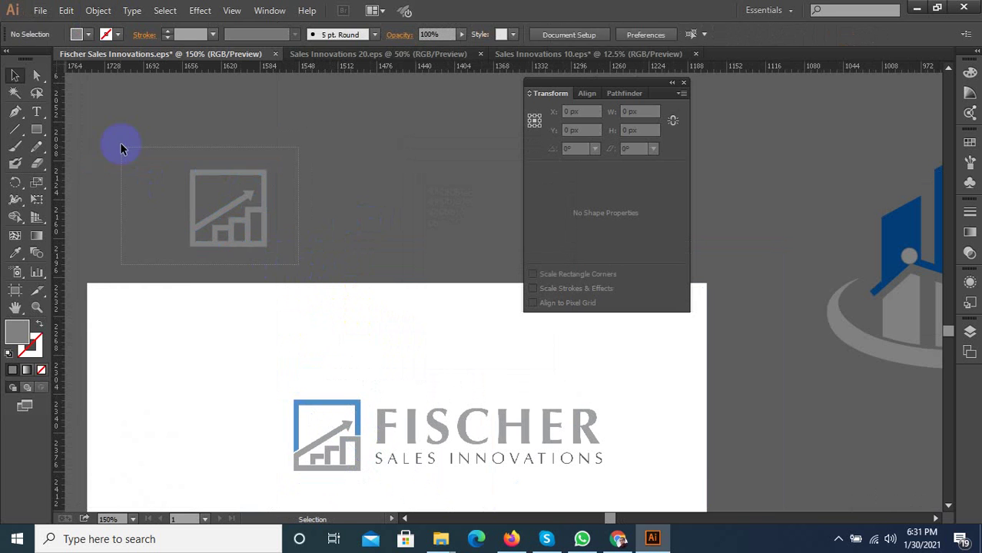
left_click_drag(245, 221, 374, 221)
left_click(903, 460)
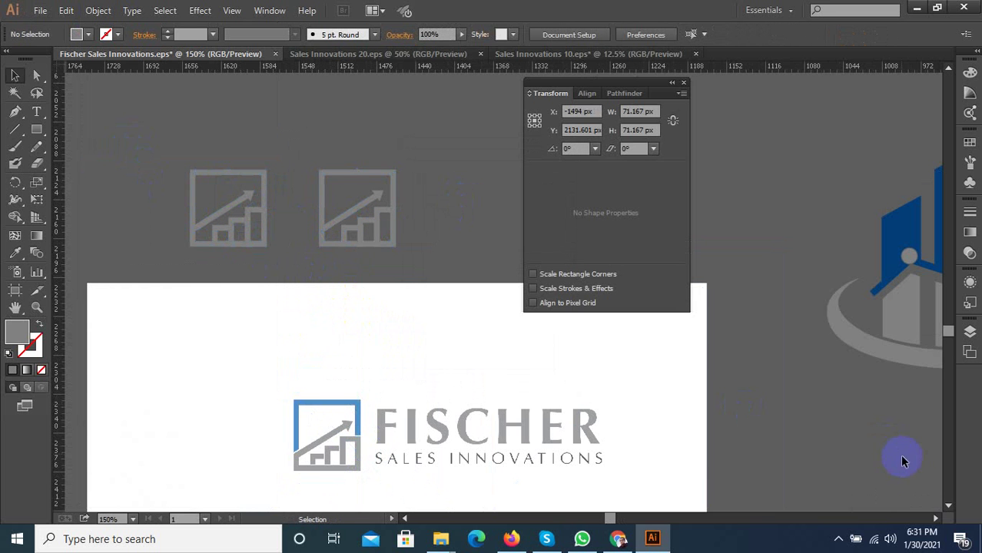
left_click(838, 538)
left_click(869, 450)
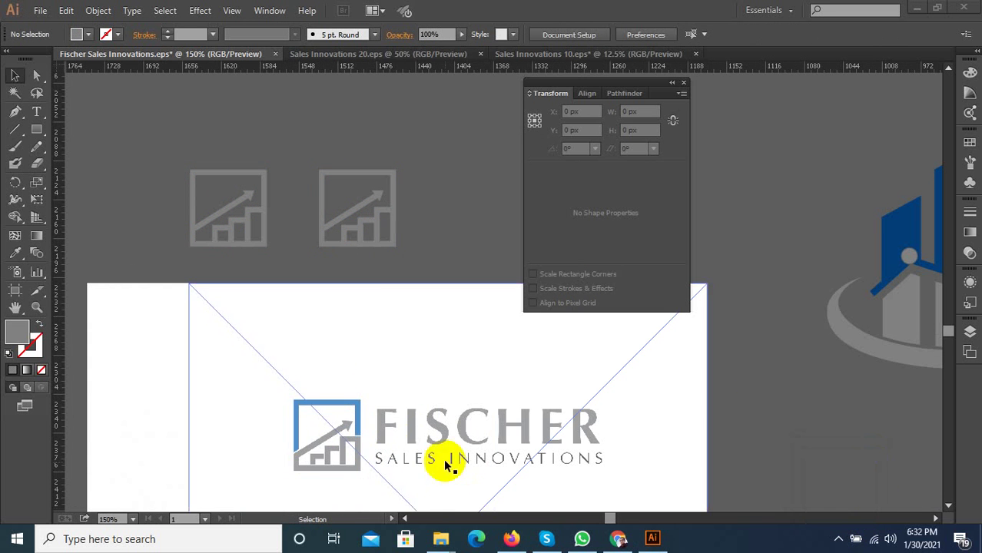
scroll(350, 227, "up", 3)
scroll(314, 230, "down", 2)
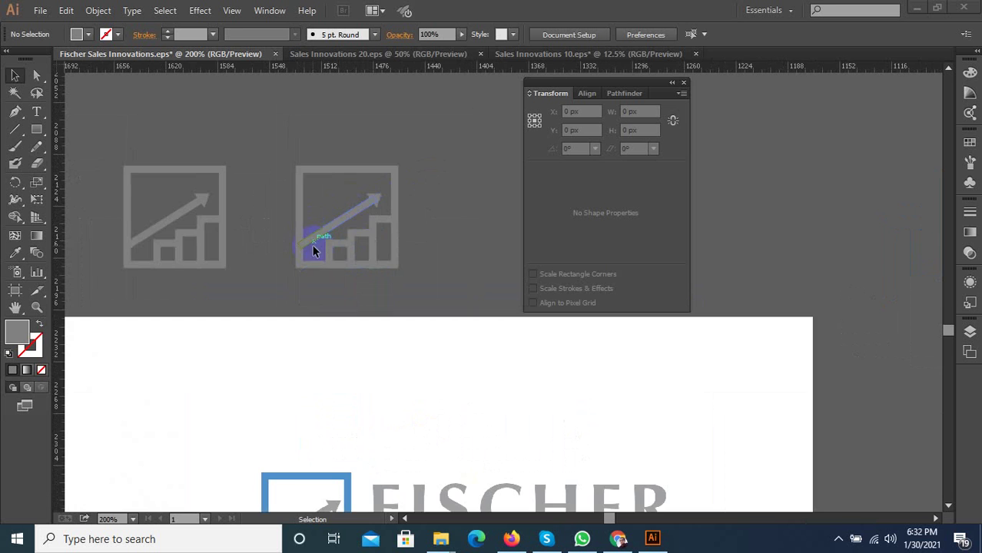
scroll(316, 394, "down", 2)
scroll(340, 333, "up", 3)
scroll(367, 431, "up", 2)
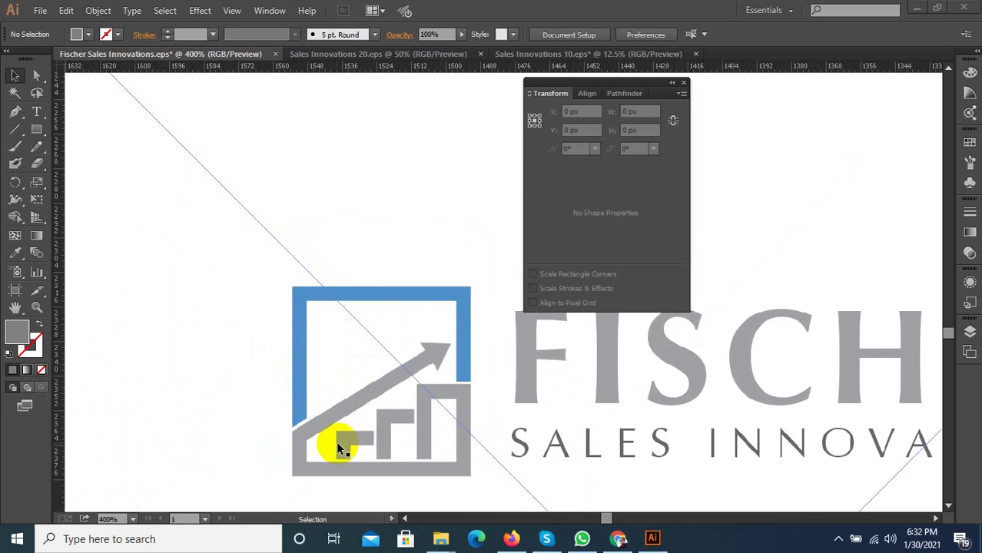
scroll(336, 441, "down", 1)
scroll(376, 257, "up", 1)
scroll(384, 211, "down", 2)
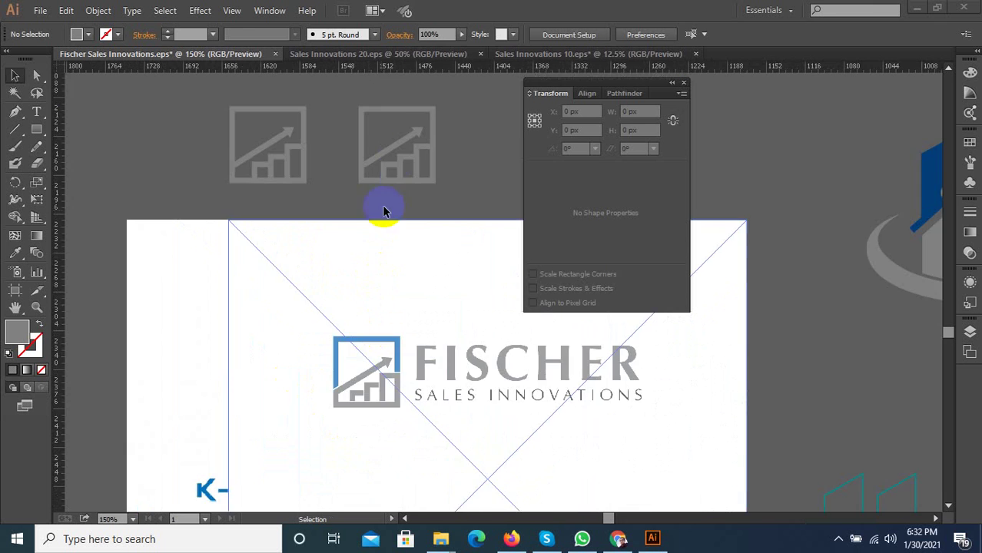
scroll(390, 163, "up", 2)
Nudge the arrow tail's corner anchor slightly left with the Direct Selection tool
scroll(348, 169, "up", 3)
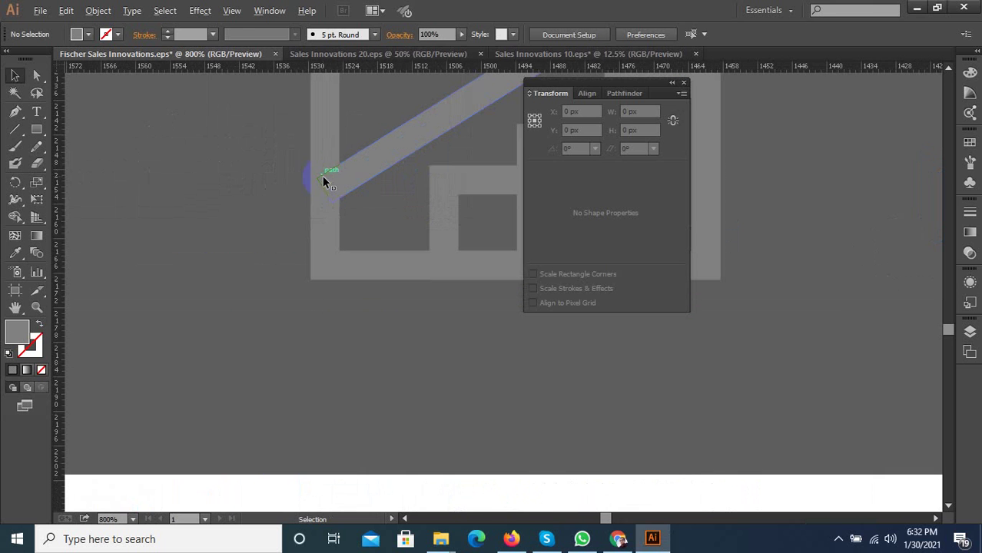
left_click(353, 183)
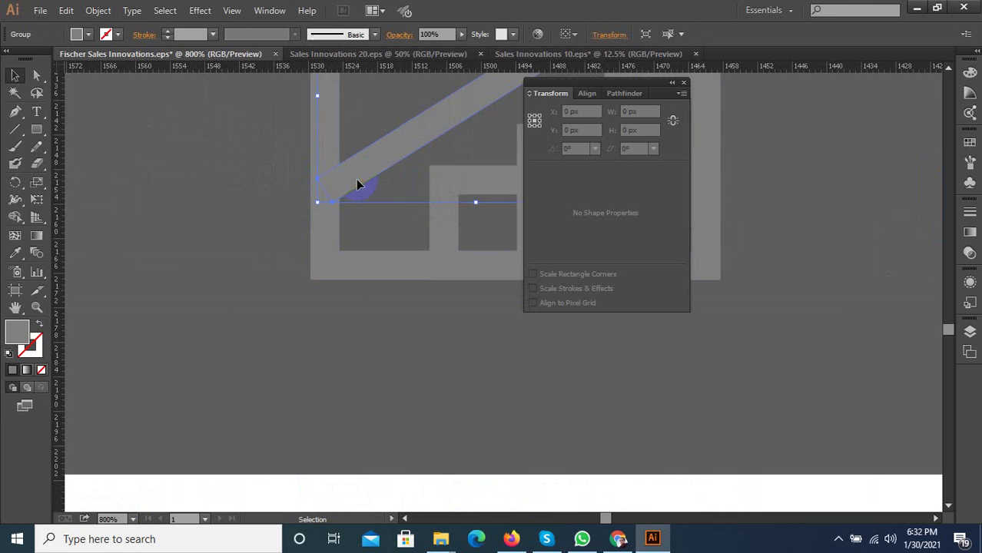
scroll(375, 191, "up", 1)
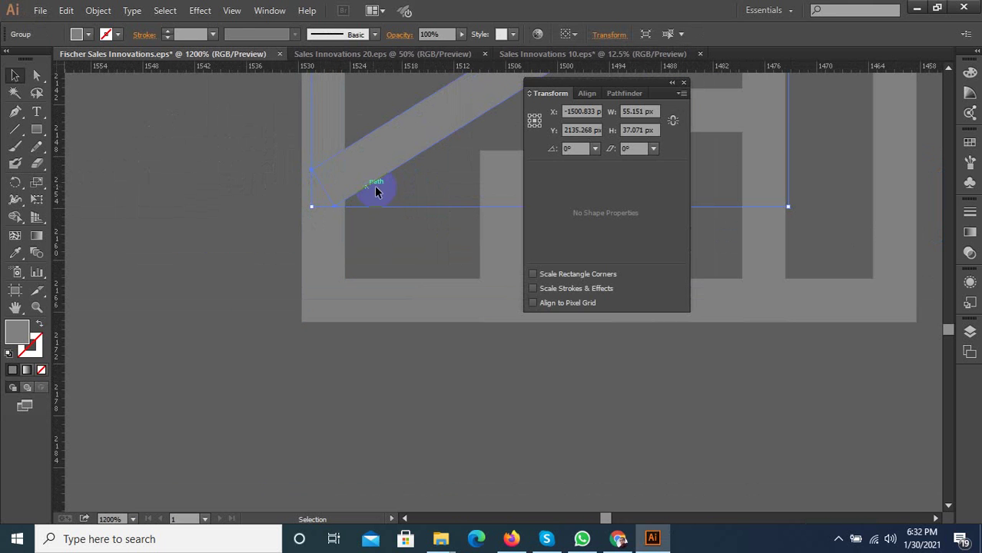
left_click(38, 79)
left_click(311, 172)
left_click_drag(308, 176, 302, 176)
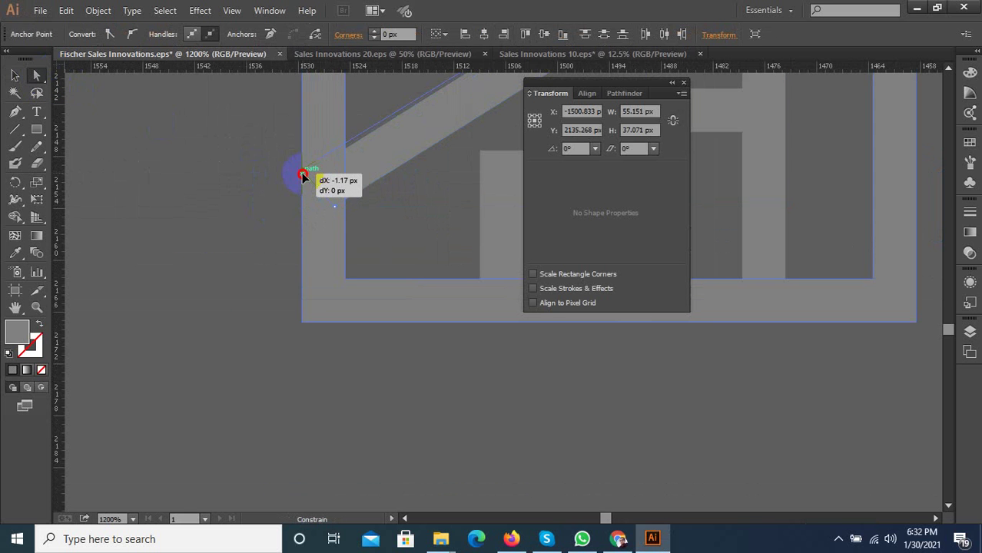
left_click(344, 160)
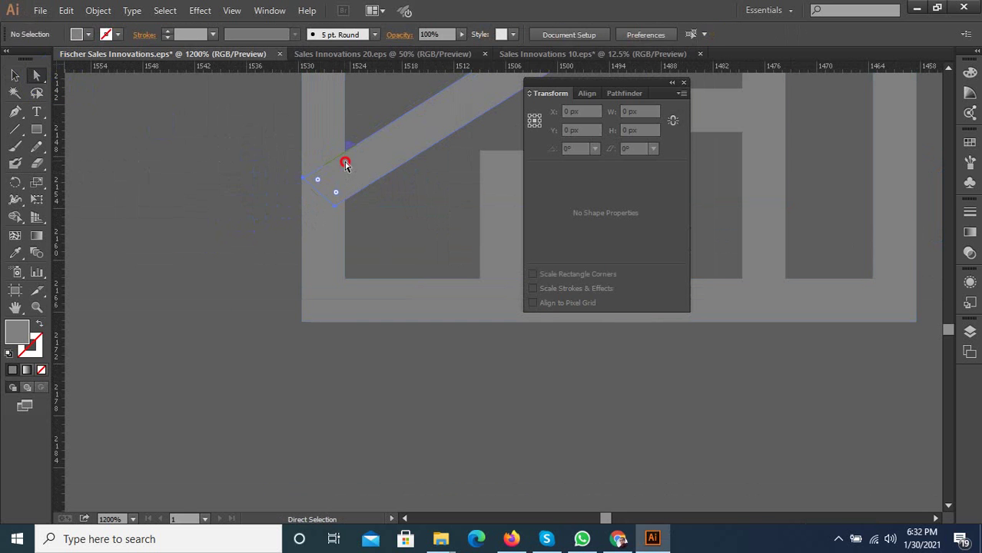
scroll(238, 242, "down", 2)
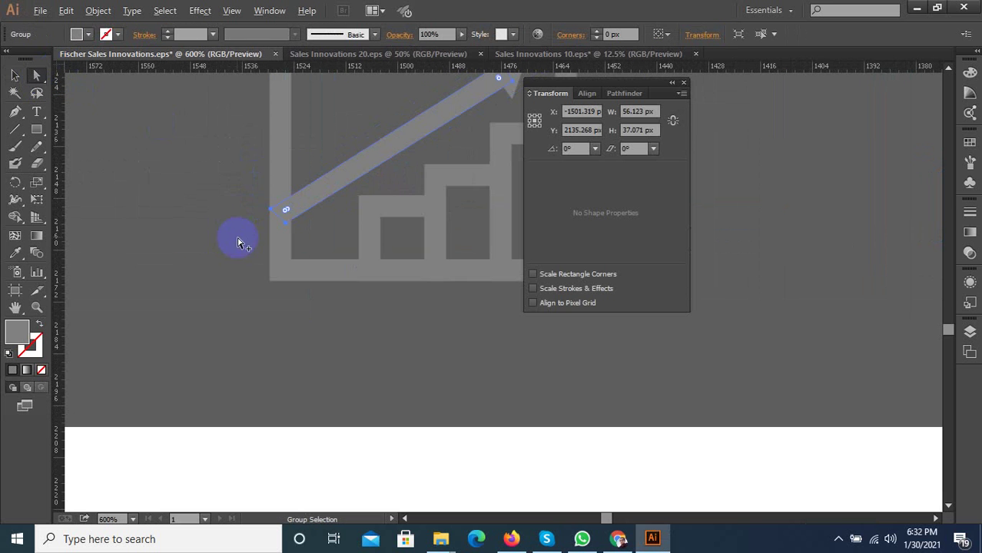
Apply a 1 px Offset Path to the arrow
left_click(98, 11)
mouse_move(113, 300)
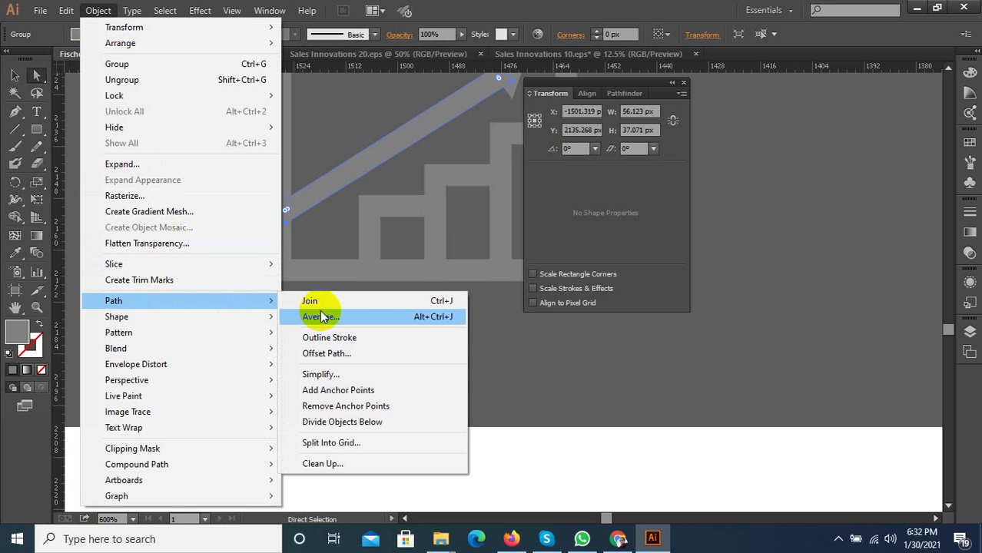
left_click(340, 355)
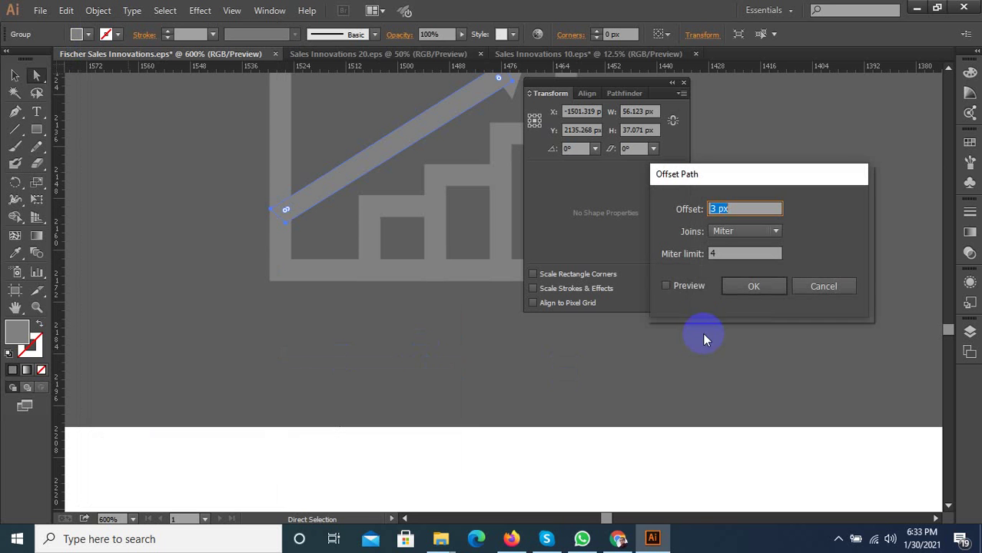
left_click(686, 286)
key("Down")
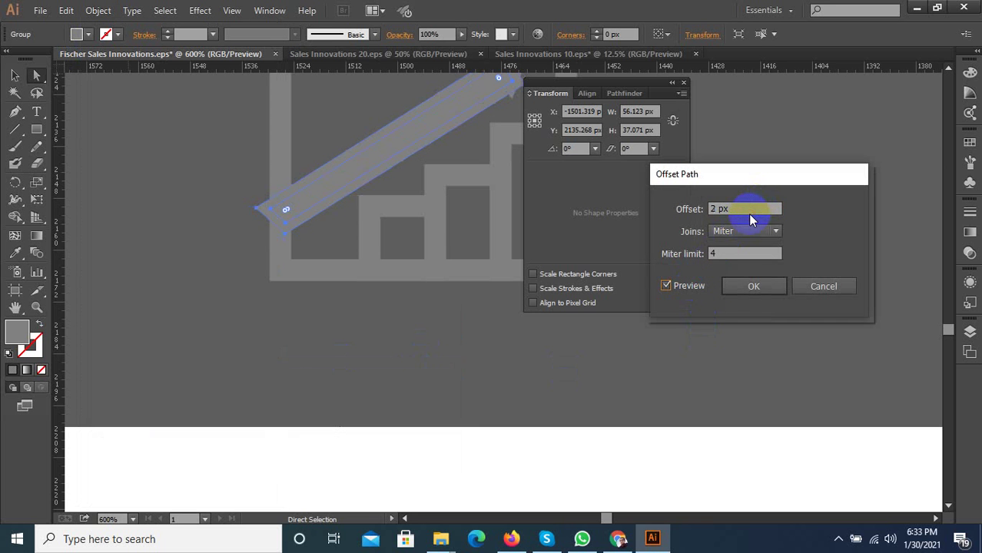
key("Down")
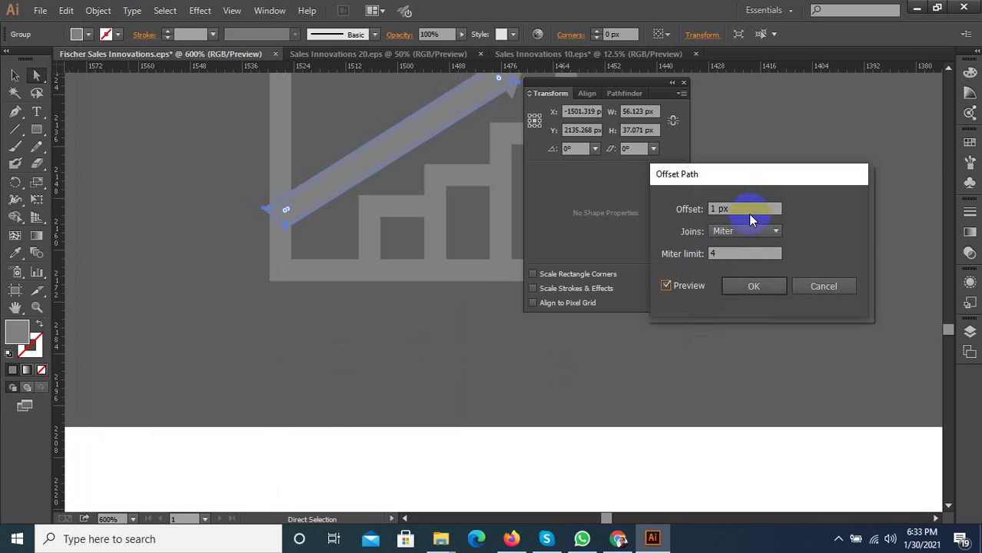
left_click(751, 290)
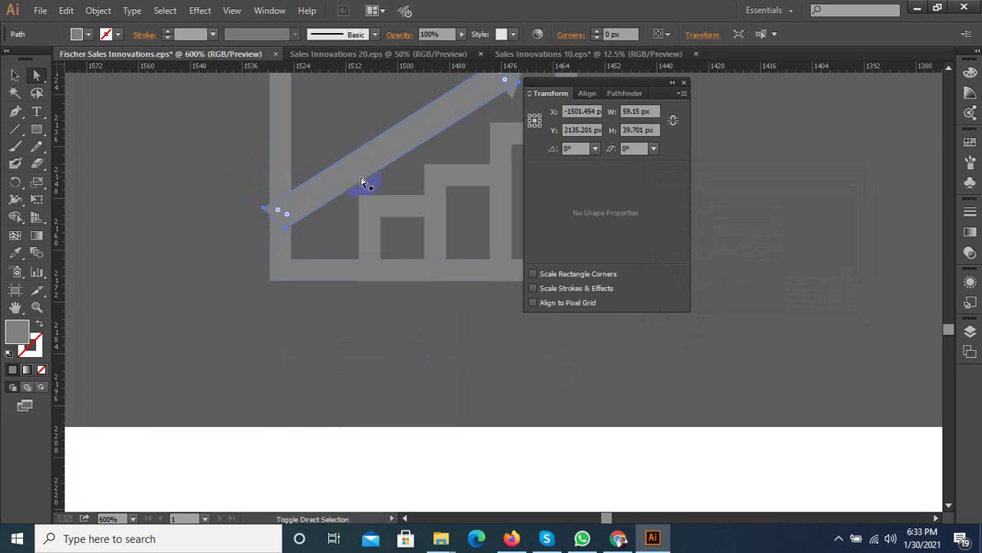
Try a Pathfinder trim on the overlapping shapes, then undo it
left_click(621, 93)
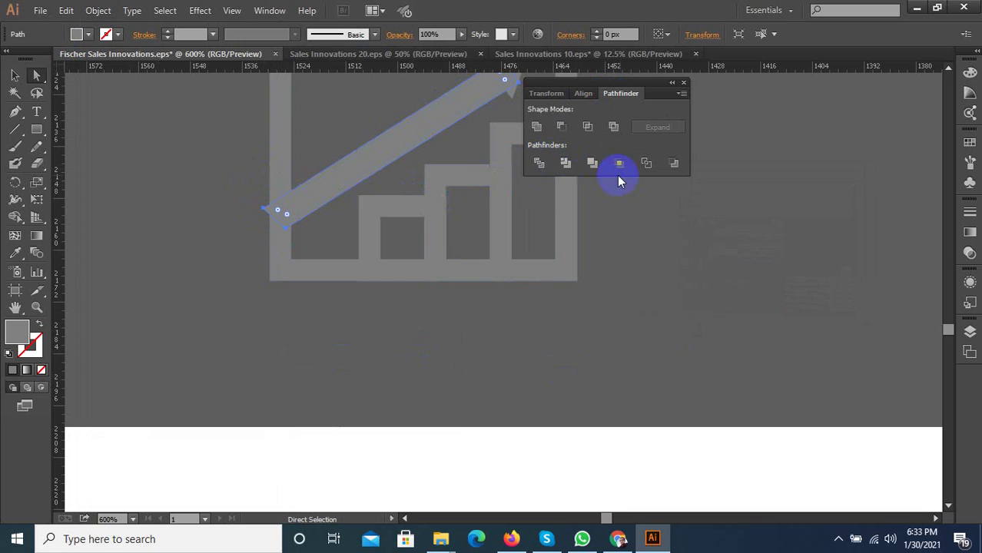
left_click(565, 162)
right_click(261, 204)
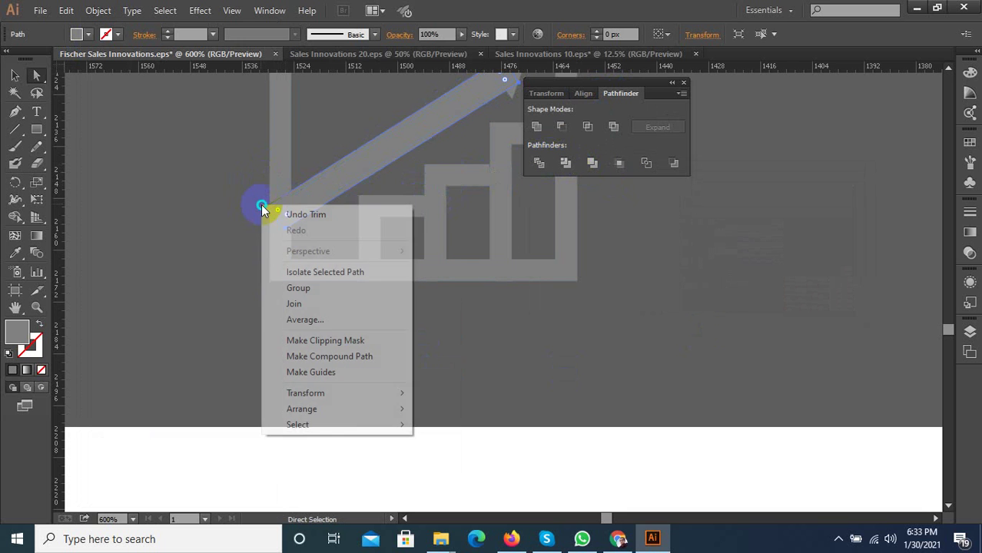
left_click(207, 272)
Group the arrow pieces and select the anchors at the arrow's lower-left end
left_click(320, 202)
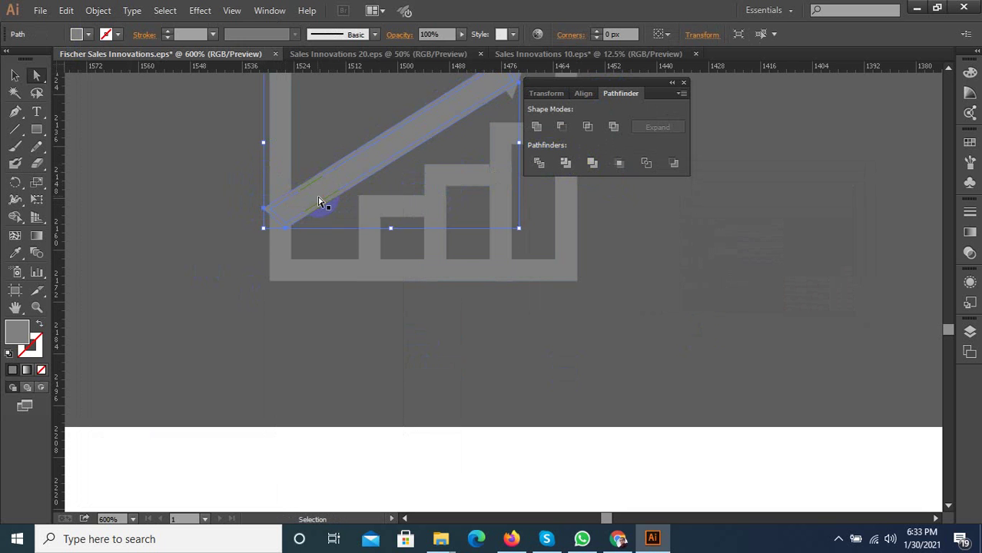
right_click(288, 202)
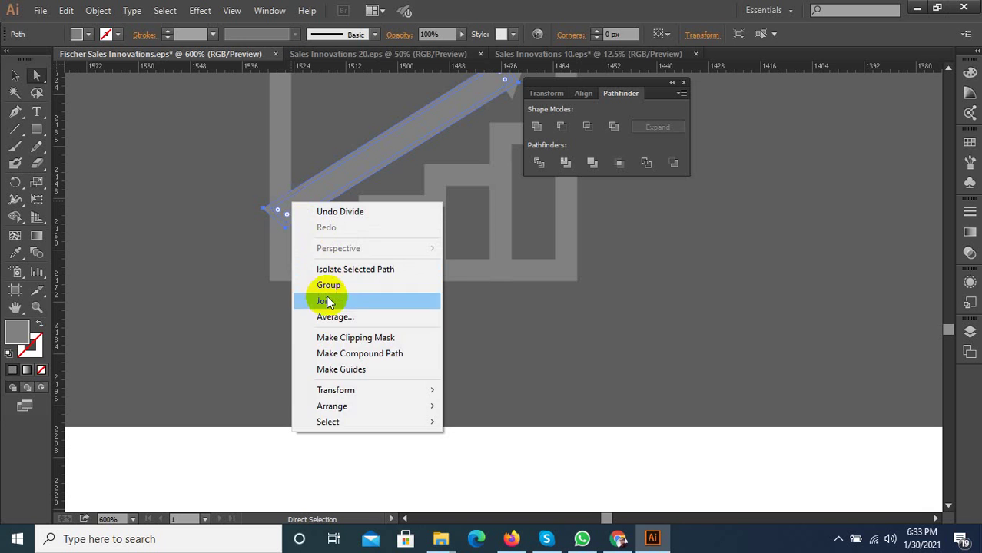
left_click(296, 213)
left_click(325, 216)
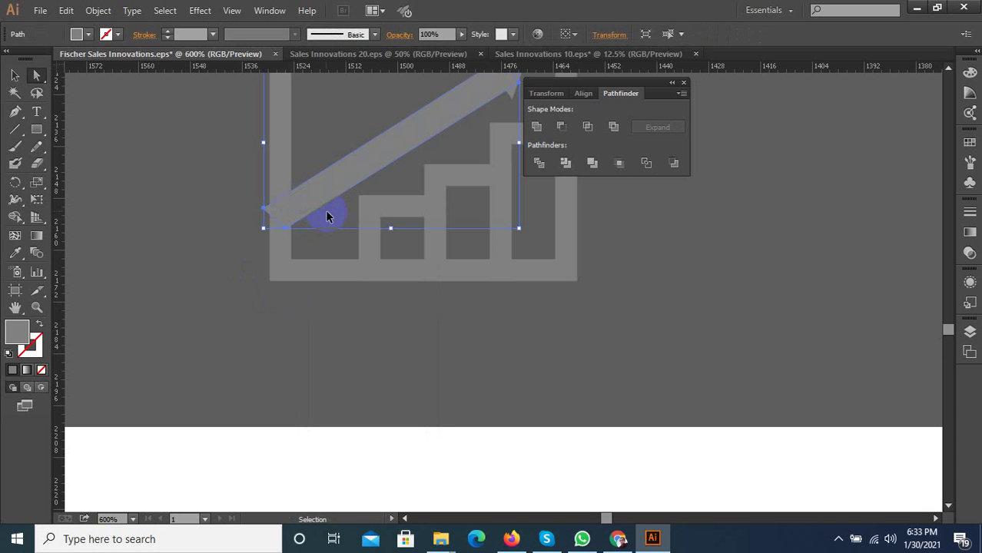
key("a")
right_click(290, 211)
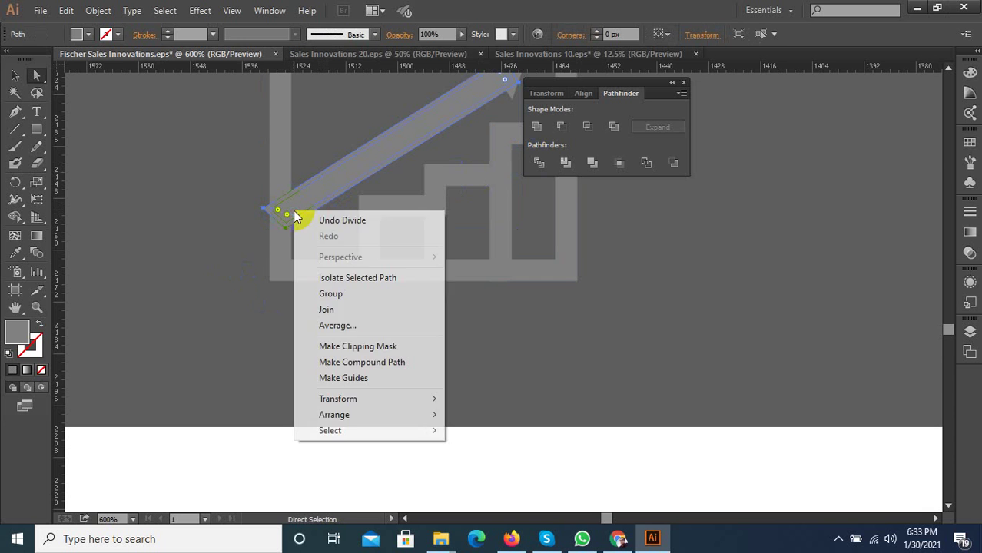
left_click(320, 295)
left_click(321, 254)
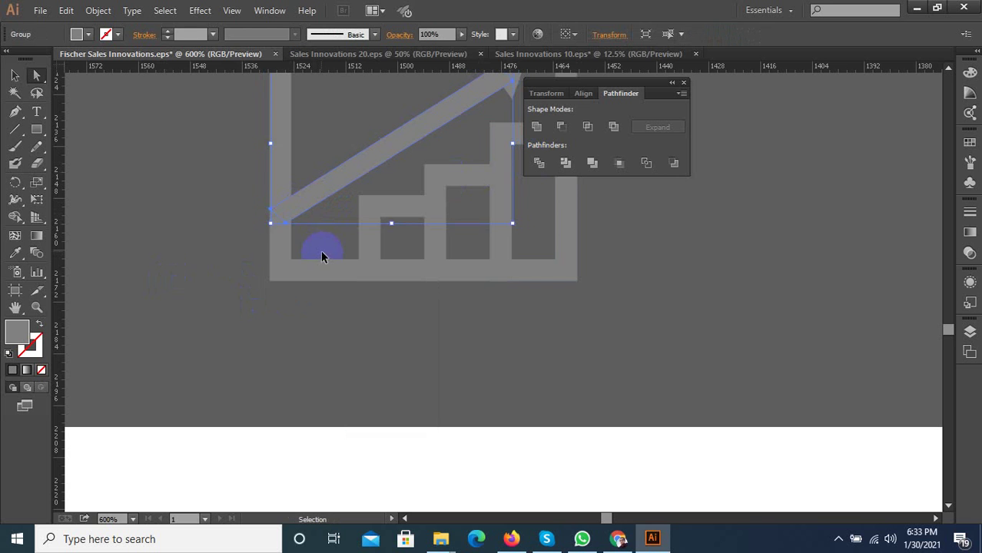
key("a")
left_click_drag(304, 239, 258, 166)
Apply another 1 px Offset Path around the arrow
left_click(98, 11)
mouse_move(114, 301)
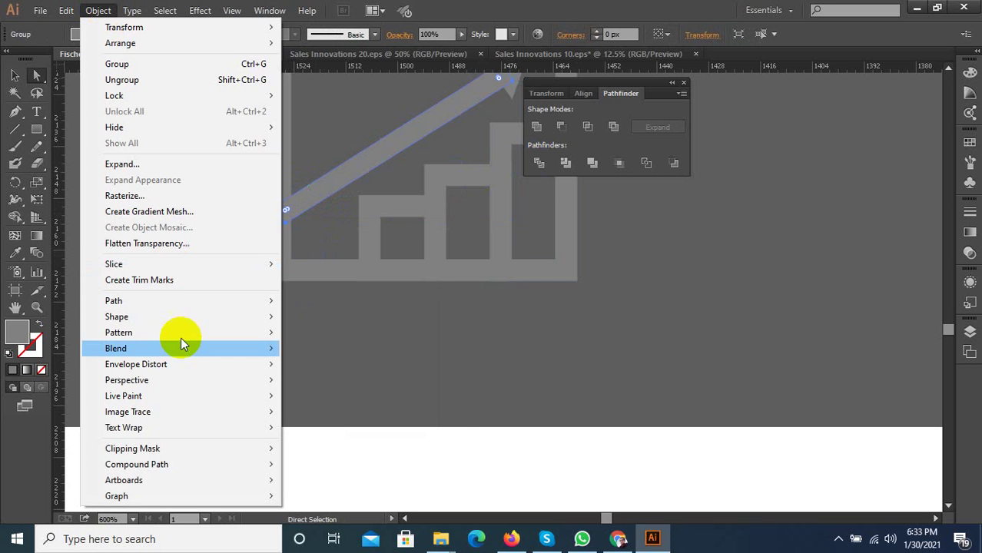
left_click(326, 355)
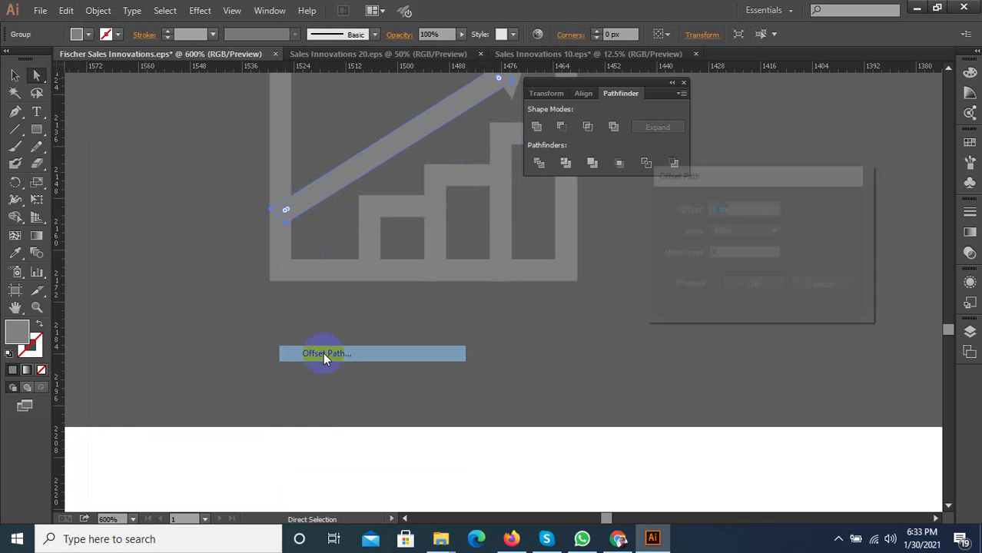
left_click(676, 285)
left_click(548, 168)
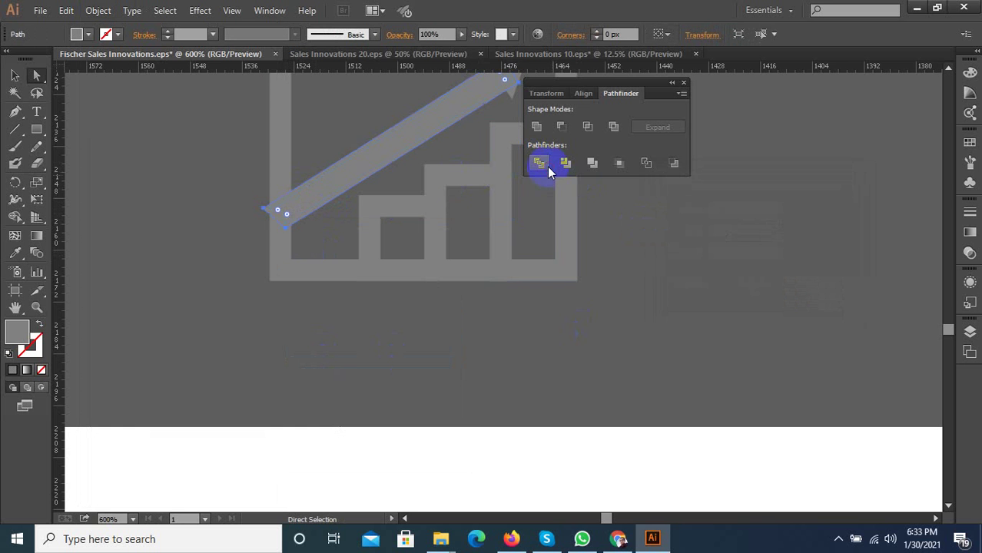
Divide the square frame along the arrow outline with Pathfinder Divide, then ungroup the pieces
left_click(433, 173)
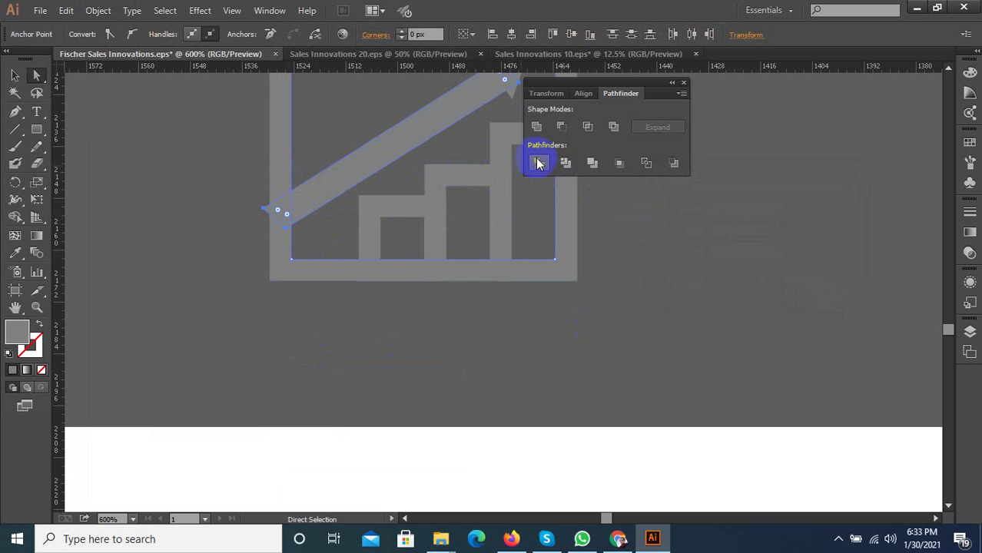
left_click(269, 235, "shift")
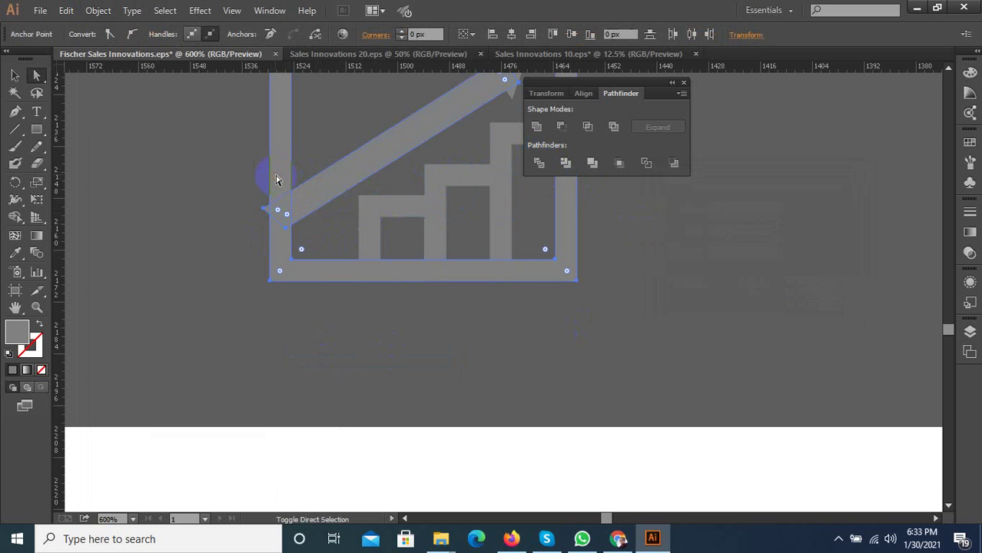
left_click(537, 166)
right_click(281, 201)
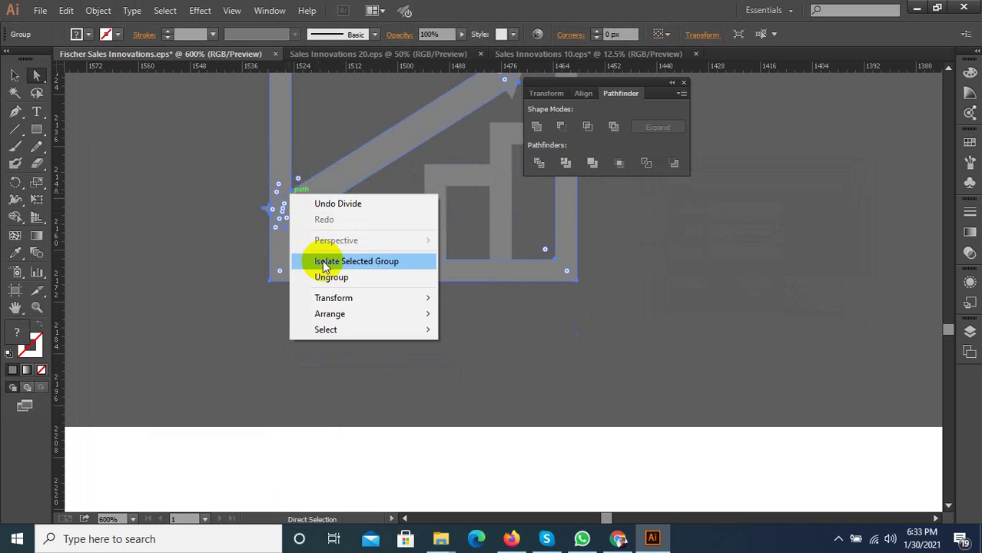
left_click(324, 277)
left_click(265, 188)
Ungroup the divided frame pieces and pull the cut strip away from the arrow
scroll(271, 191, "up", 2)
left_click(14, 75)
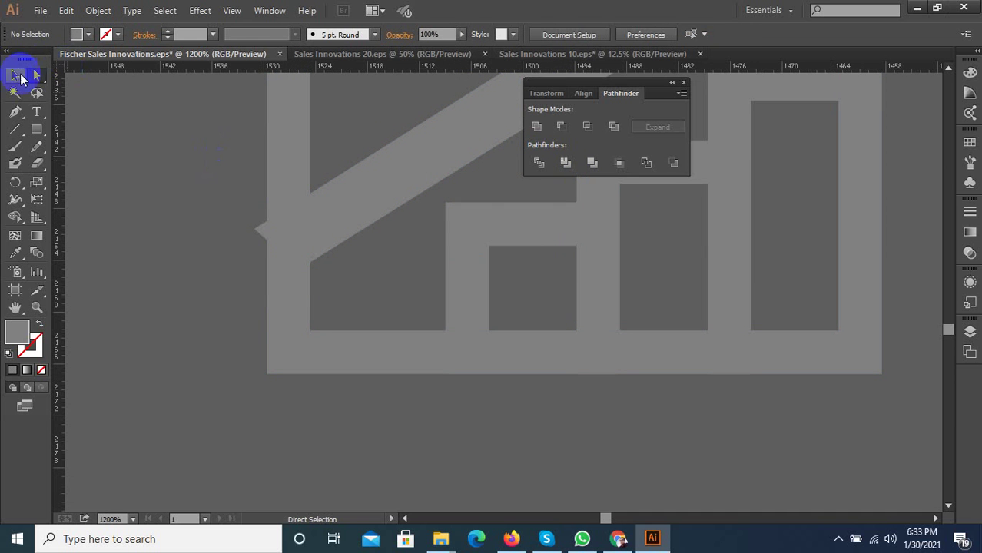
left_click(262, 239)
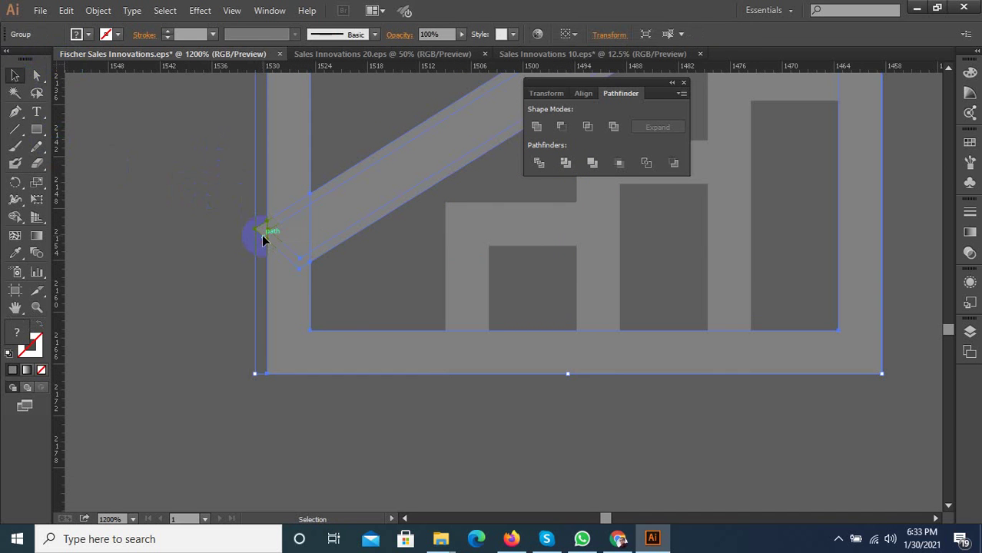
right_click(284, 228)
left_click(322, 312)
left_click(265, 189)
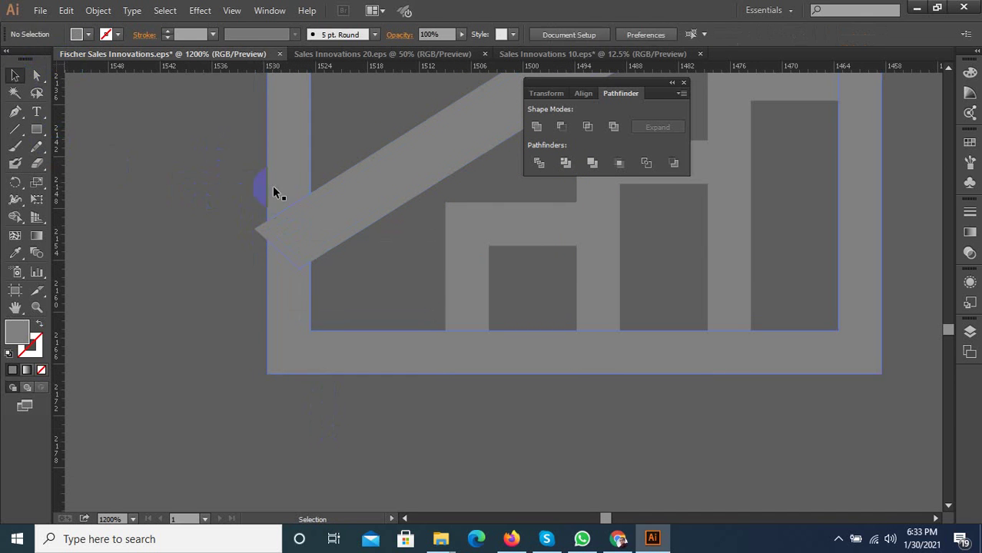
left_click(298, 213)
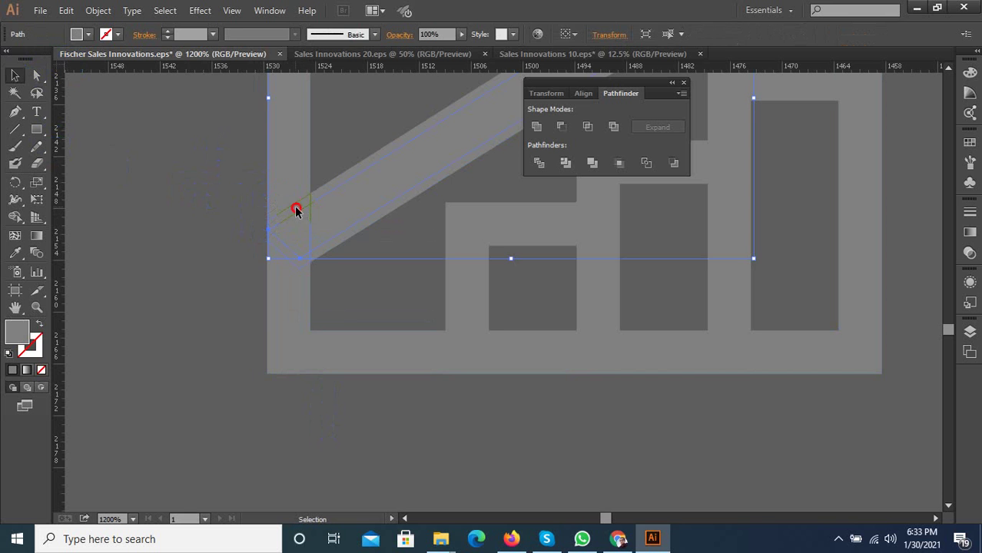
mouse_move(298, 214)
left_mouse_down()
mouse_move(332, 252)
mouse_move(338, 240)
left_mouse_up()
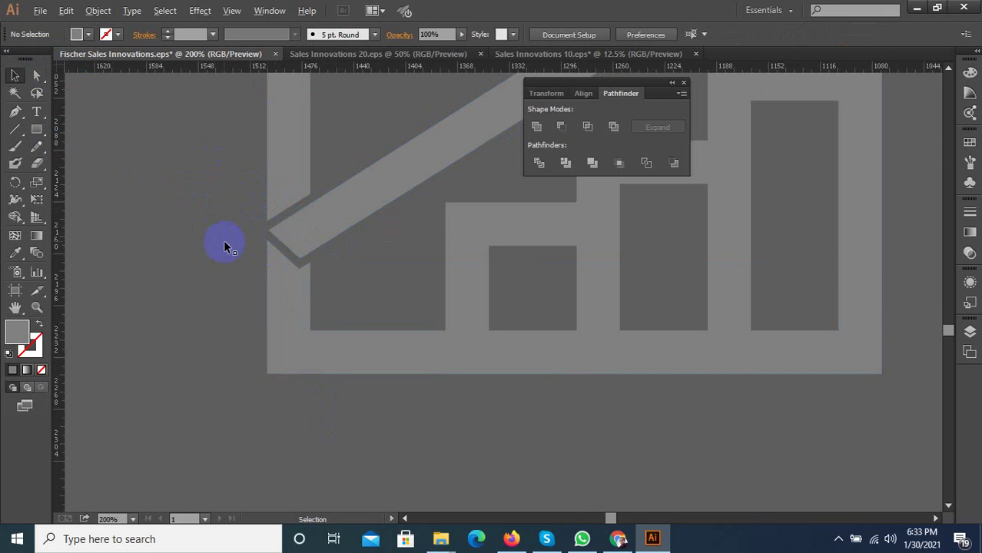
Zoom in on the arrow's tail where it crosses the frame's edge
scroll(224, 240, "down", 5)
scroll(228, 246, "down", 1)
scroll(230, 407, "up", 3)
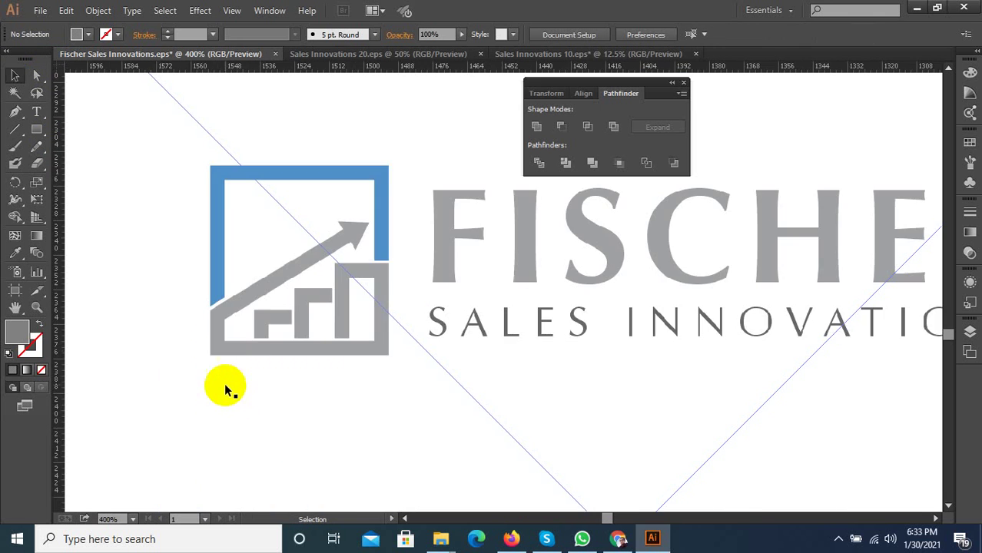
scroll(277, 322, "down", 2)
scroll(324, 300, "down", 2)
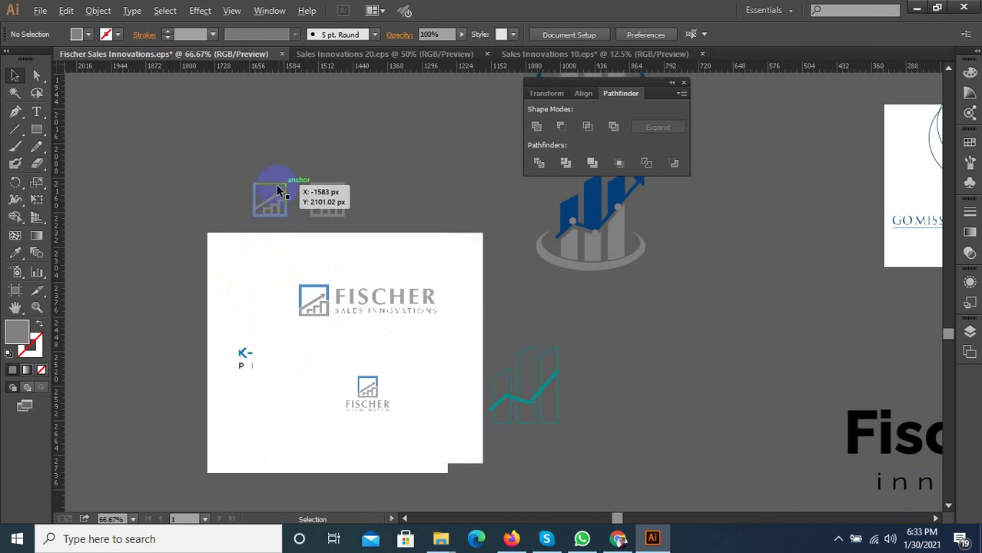
scroll(276, 184, "up", 2)
scroll(372, 258, "up", 5)
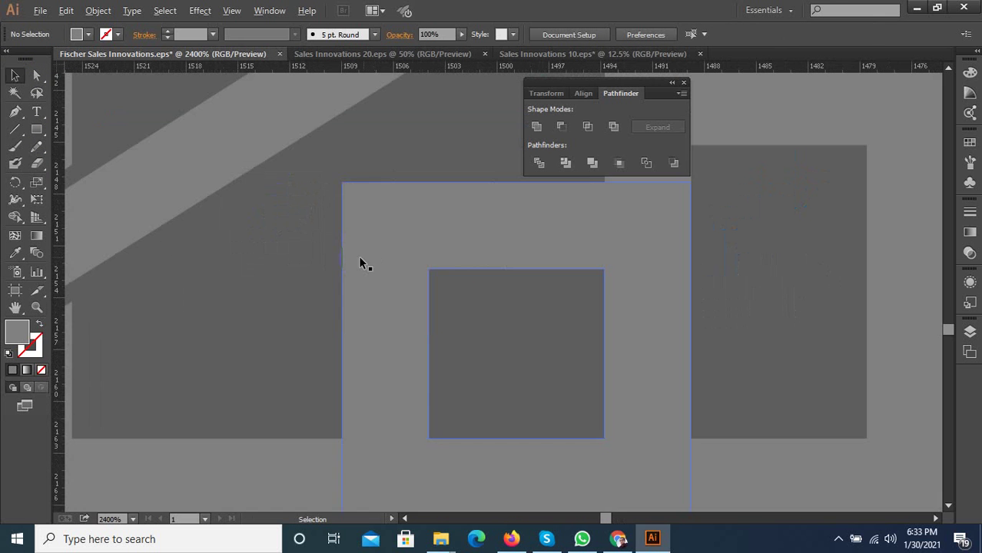
scroll(401, 234, "down", 2)
scroll(205, 247, "up", 2)
scroll(206, 259, "up", 1)
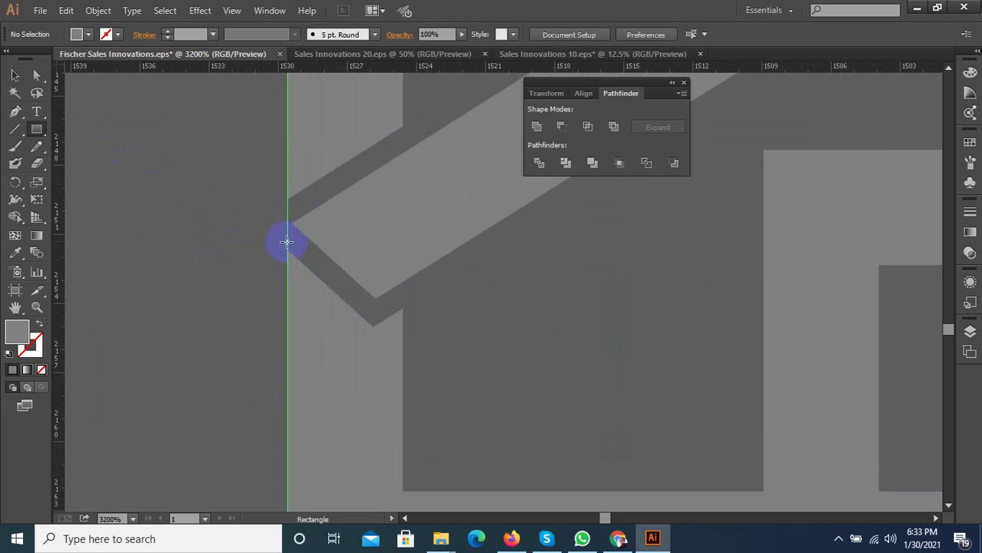
Draw a small patch rectangle at the arrow's left tip and shorten it
left_click_drag(287, 242, 387, 224)
scroll(339, 219, "up", 1)
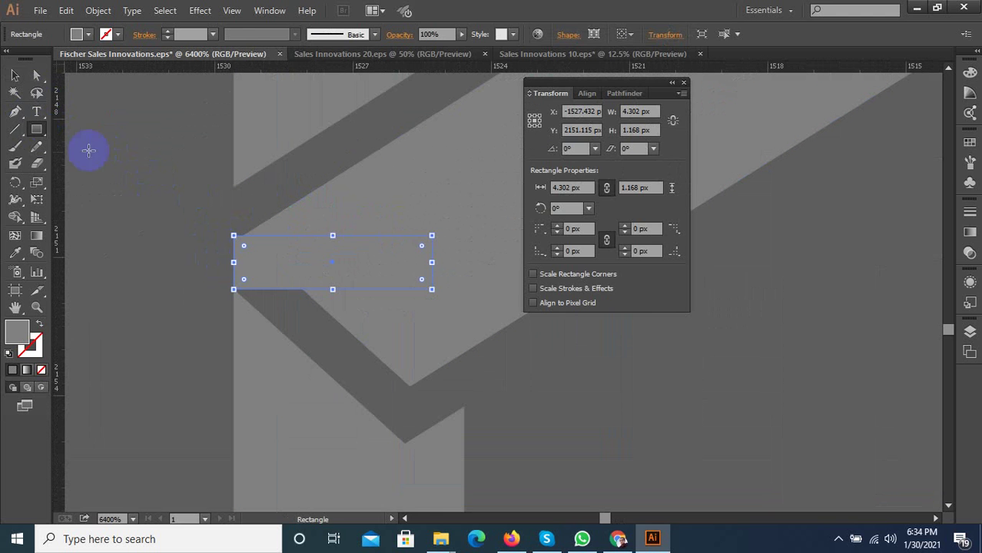
left_click(15, 74)
left_click(241, 244)
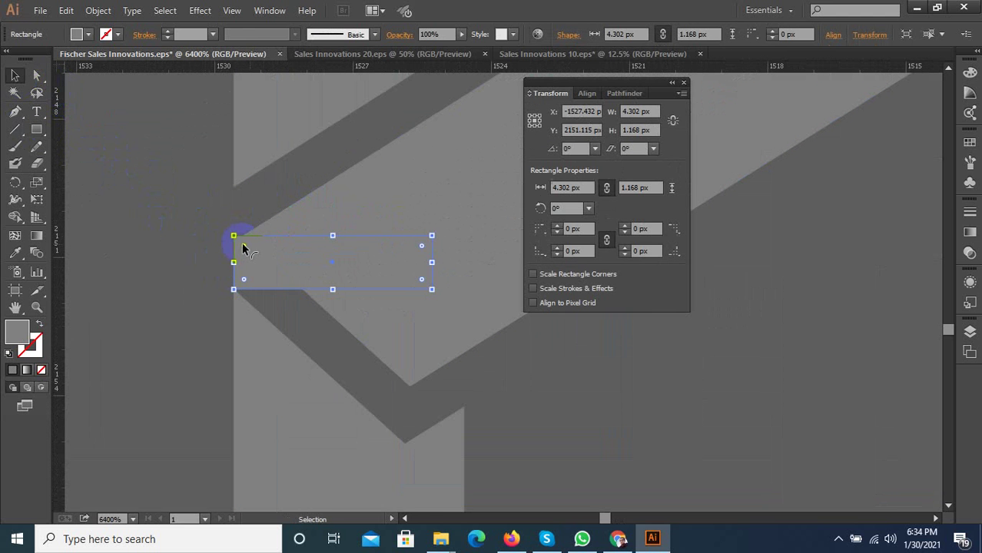
left_click_drag(335, 235, 258, 252)
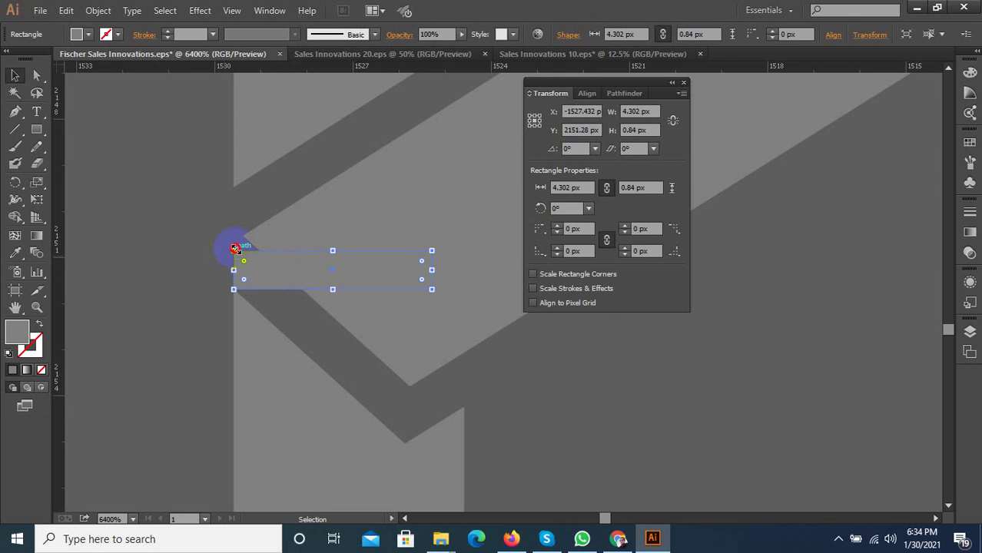
left_click_drag(235, 247, 236, 247)
Nudge the arrow outline's left corner anchor slightly with the Direct Selection tool
left_click(95, 116)
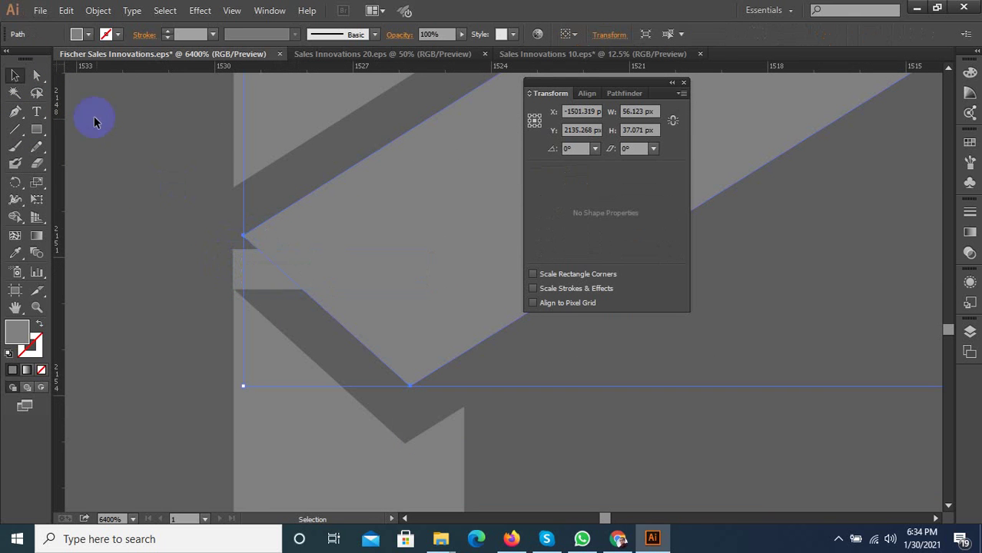
left_click(34, 76)
left_click(225, 255)
left_click_drag(243, 237, 235, 243)
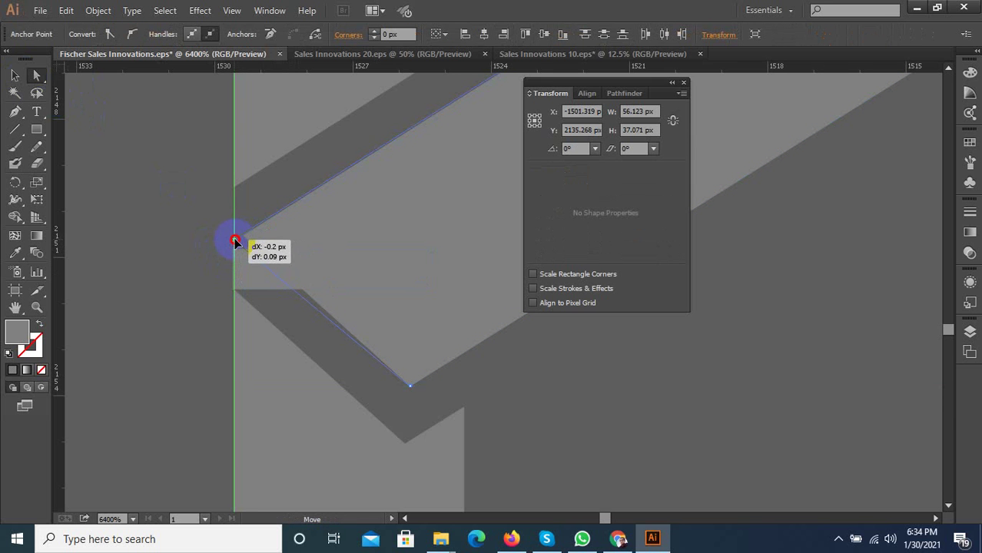
Stretch the patch rectangle taller and wider to the neighbouring anchors over the notch
left_click(240, 263)
left_click(15, 75)
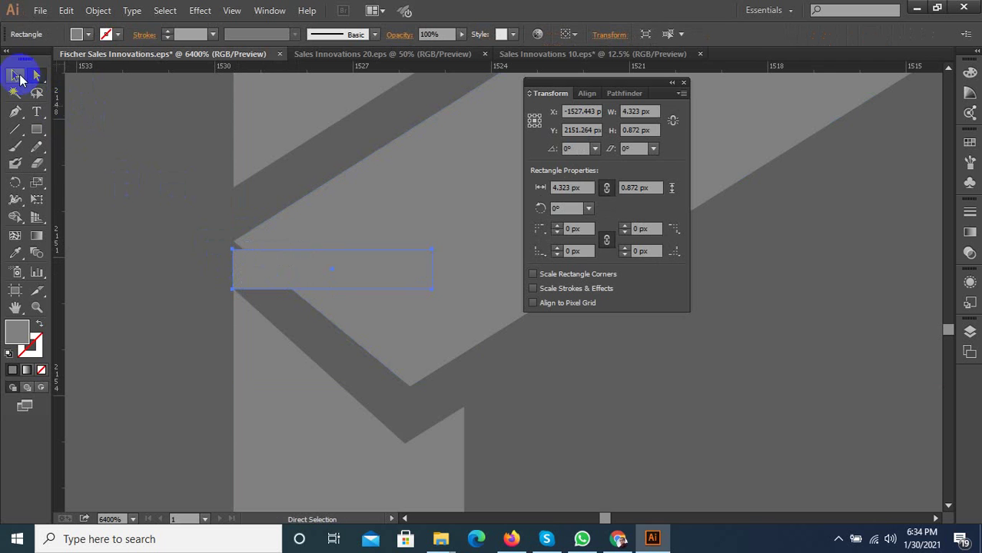
left_click_drag(338, 250, 234, 240)
key("ctrl+minus")
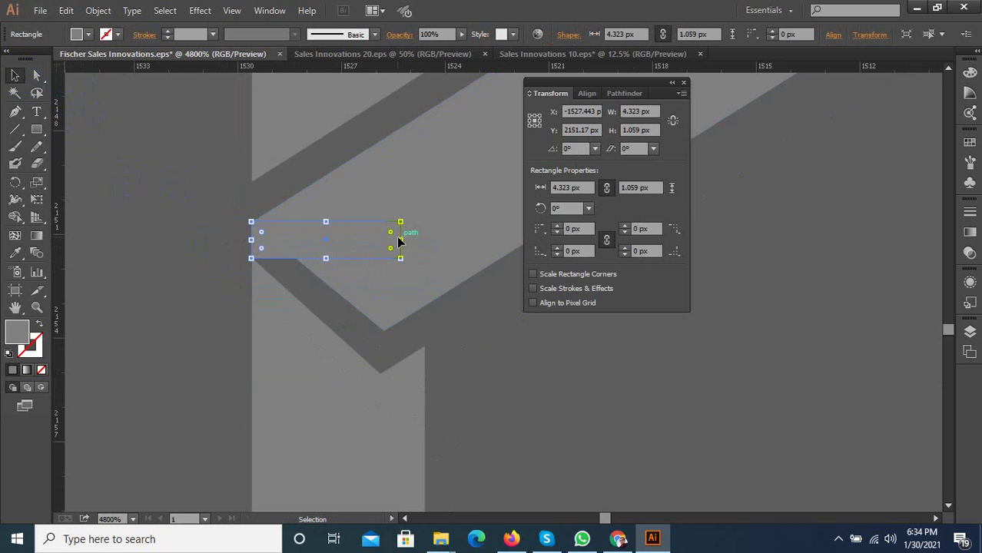
left_click_drag(404, 241, 417, 336)
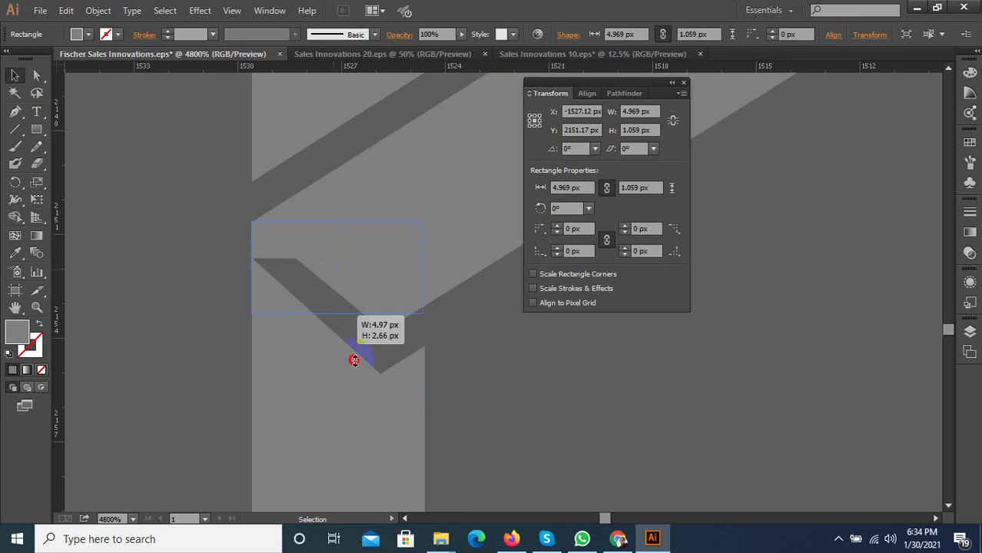
left_click_drag(336, 259, 349, 435)
left_click_drag(423, 330, 426, 338)
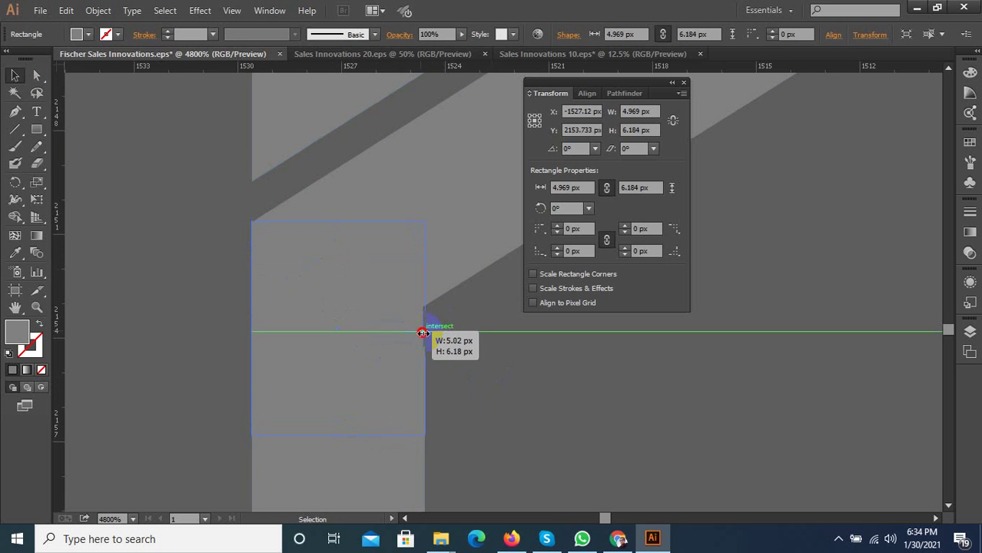
Fit the patch rectangle's corner into the gap and deselect it
key("ctrl+plus")
key("ctrl+minus")
key("ctrl+minus")
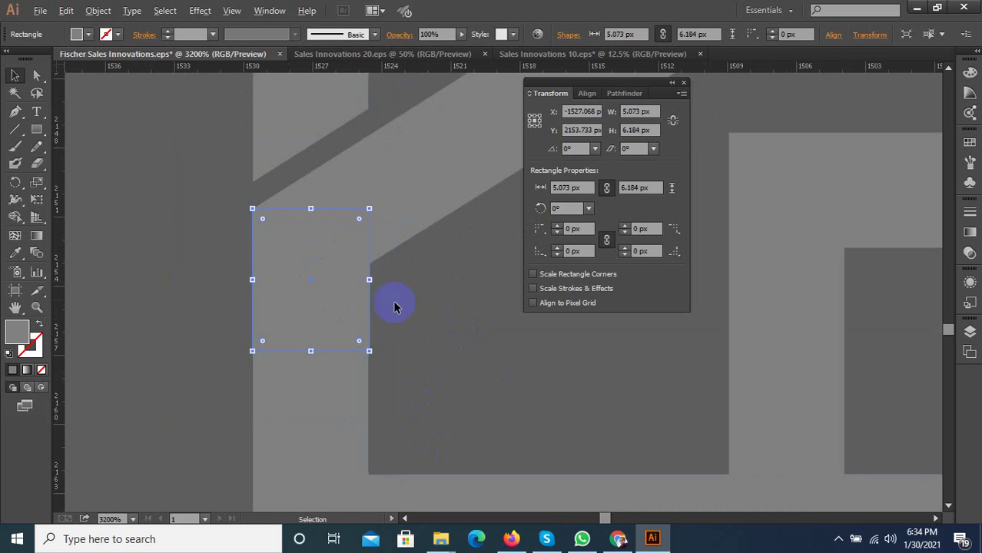
key("ctrl+plus")
key("ctrl+plus")
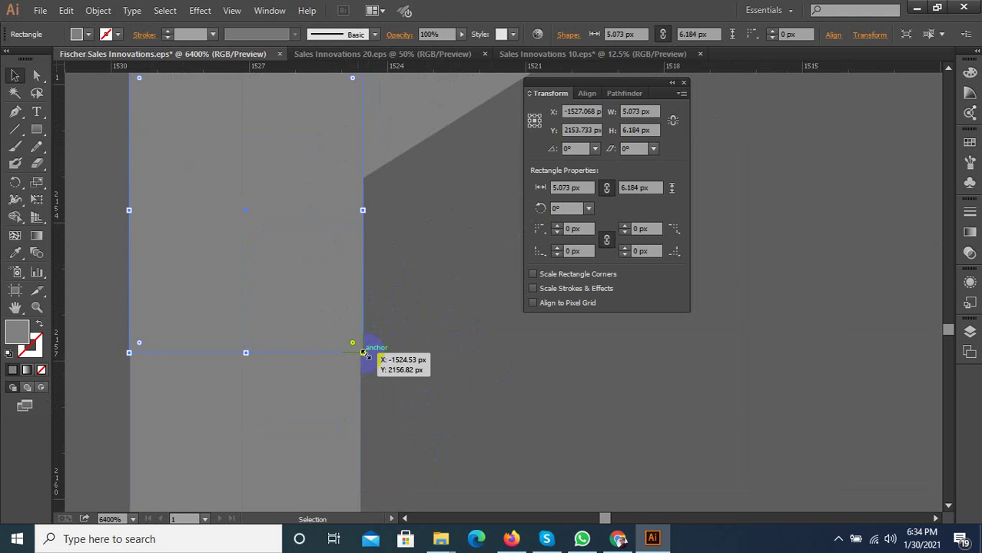
left_click_drag(358, 355, 355, 361)
left_click(416, 365)
Select the chart icon's outer frame path
scroll(350, 359, "down", 1)
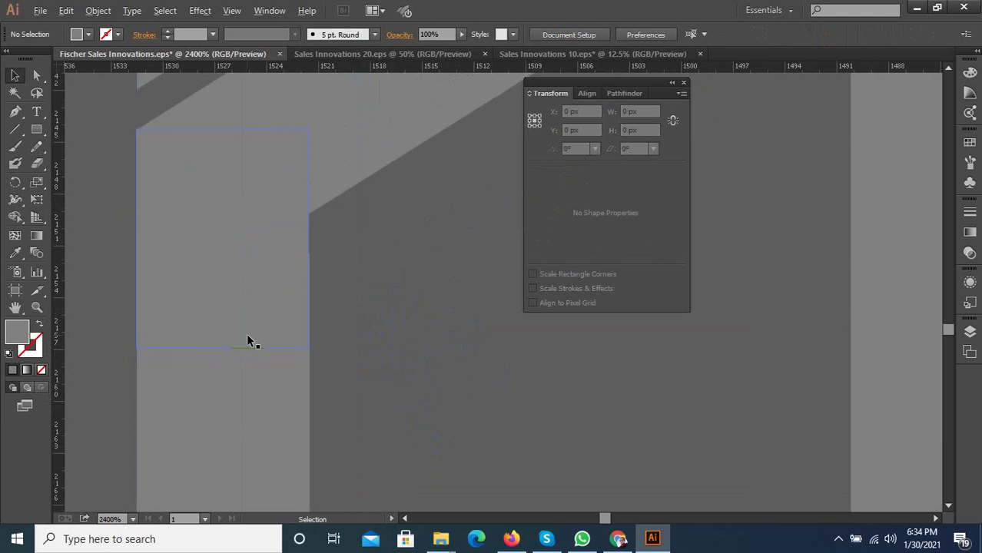
scroll(338, 354, "down", 6)
scroll(332, 356, "up", 1)
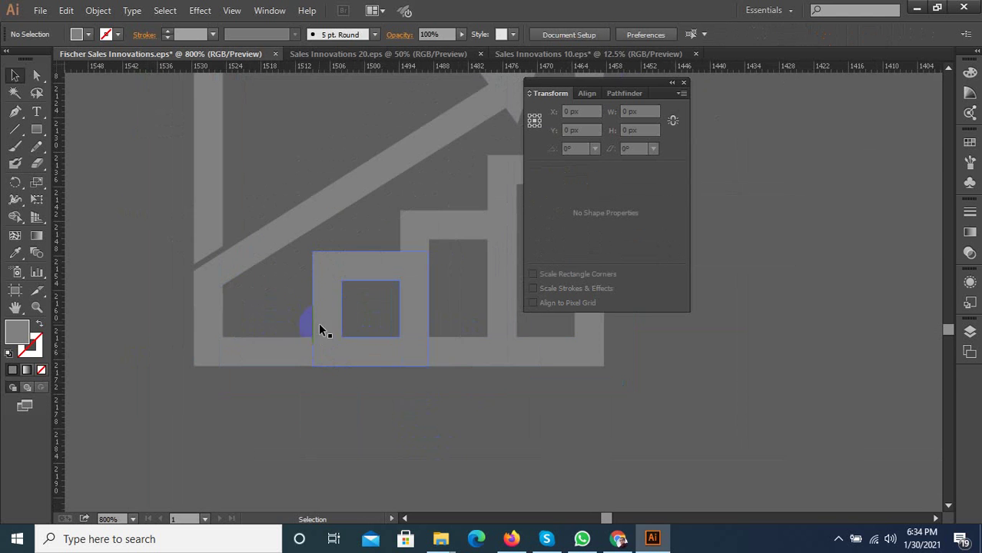
left_click(330, 322)
left_click(306, 359)
scroll(390, 361, "up", 1)
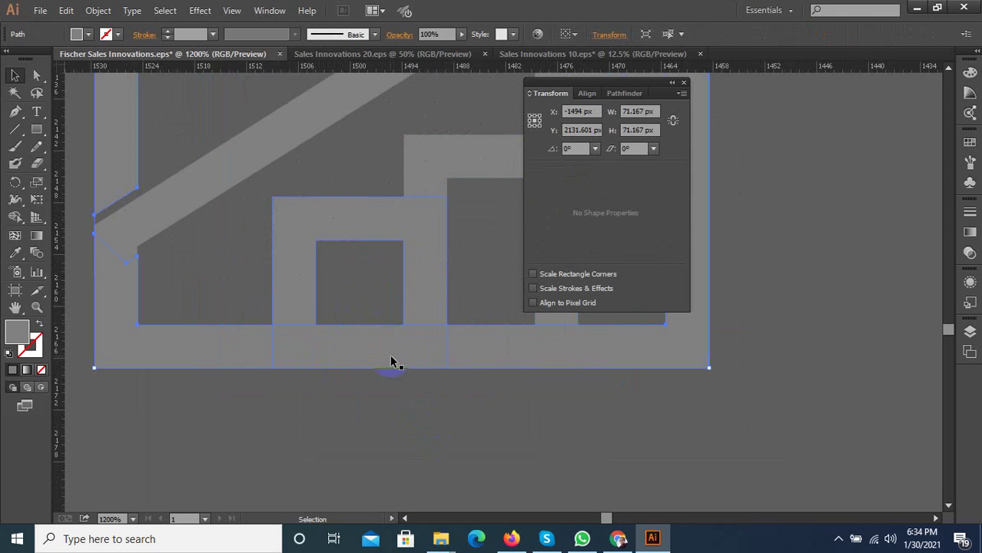
scroll(237, 306, "down", 3)
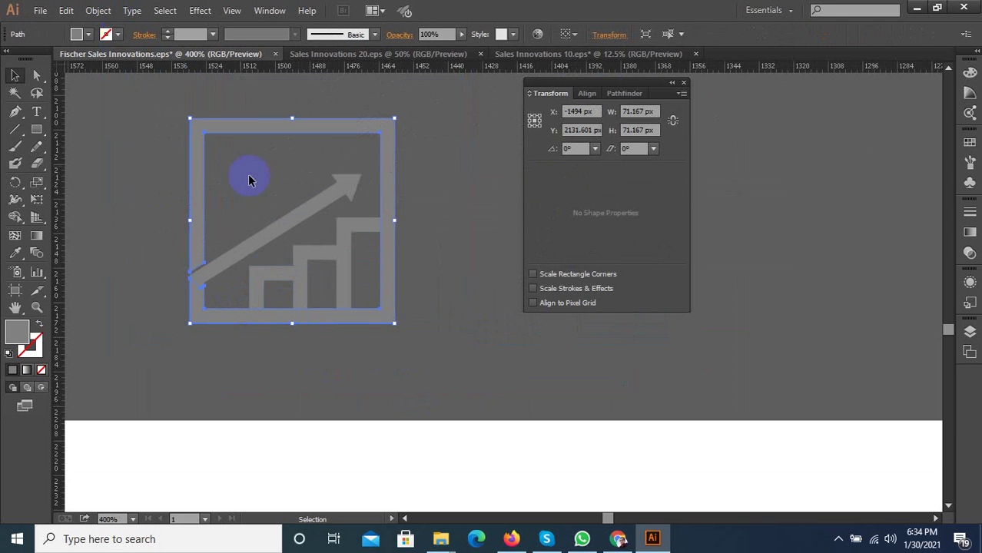
left_click(276, 279)
left_click(220, 324)
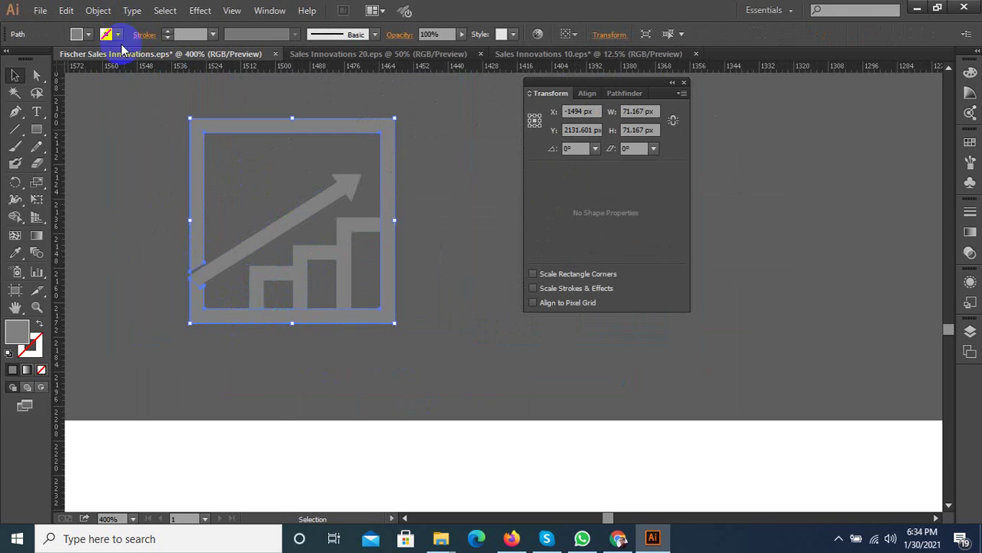
Apply a 1 px Offset Path to the outer frame, checking it with Preview
left_click(98, 10)
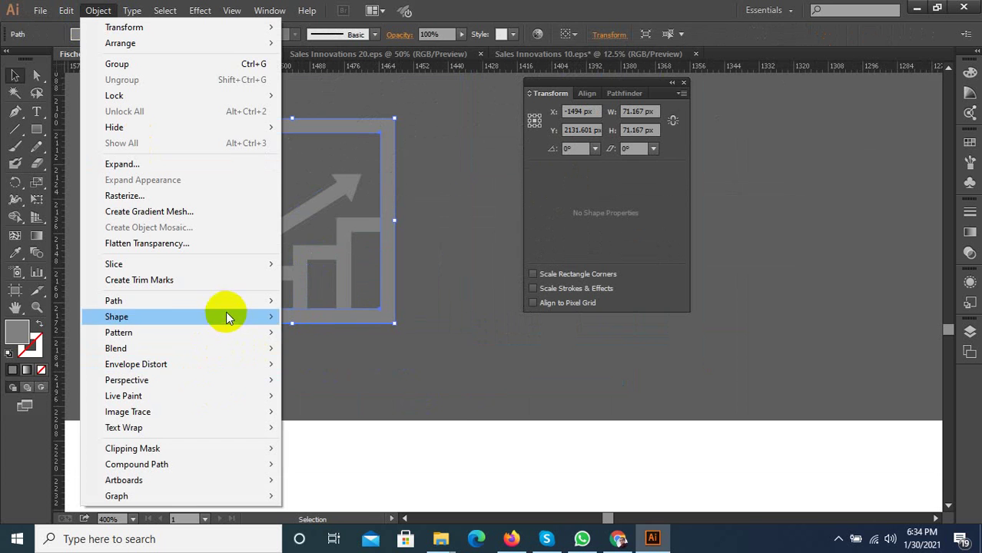
left_click(322, 349)
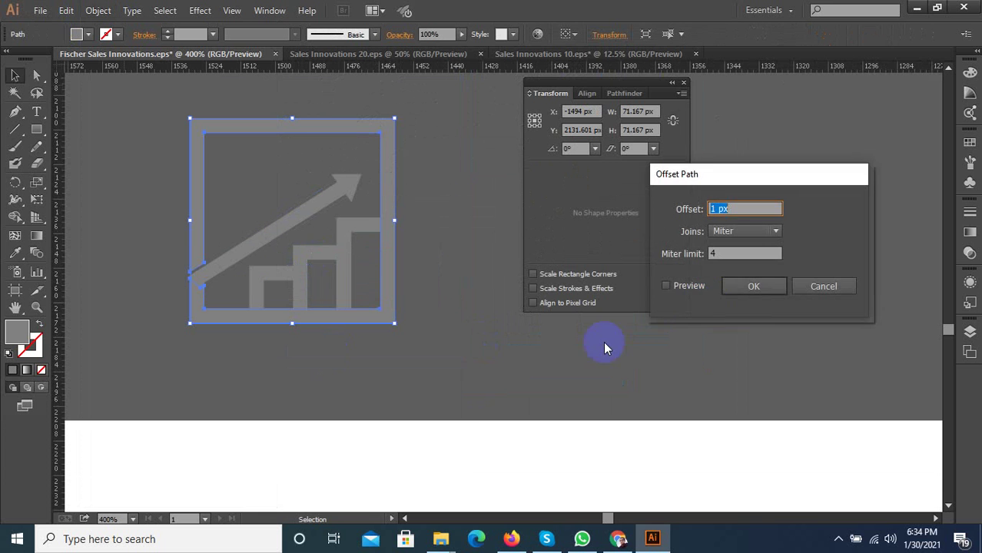
left_click(666, 285)
left_click(751, 286)
scroll(296, 283, "down", 2)
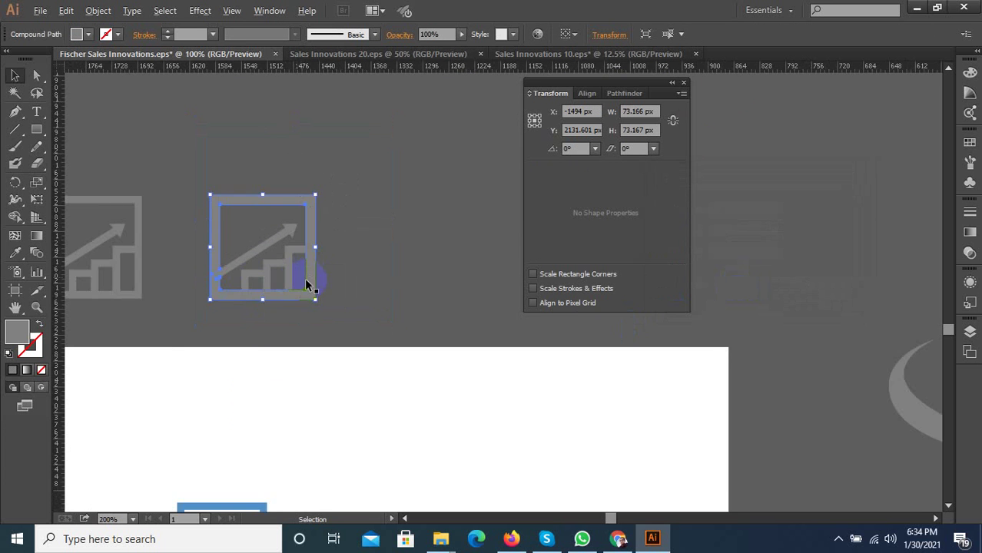
Add the other chart icon shapes to the selection
scroll(295, 283, "down", 2)
scroll(292, 471, "up", 4)
scroll(371, 489, "down", 1)
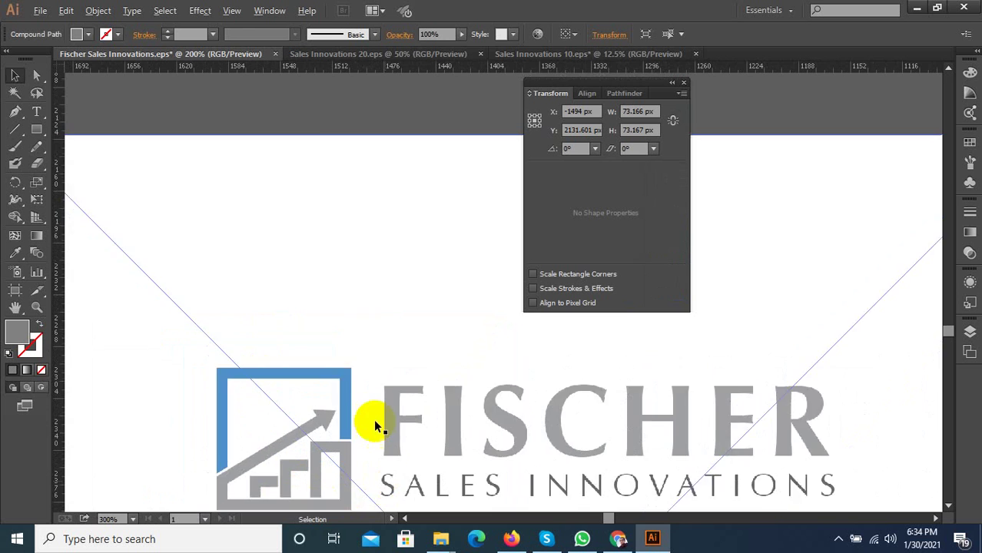
scroll(373, 419, "down", 1)
scroll(421, 198, "up", 2)
scroll(421, 198, "up", 1)
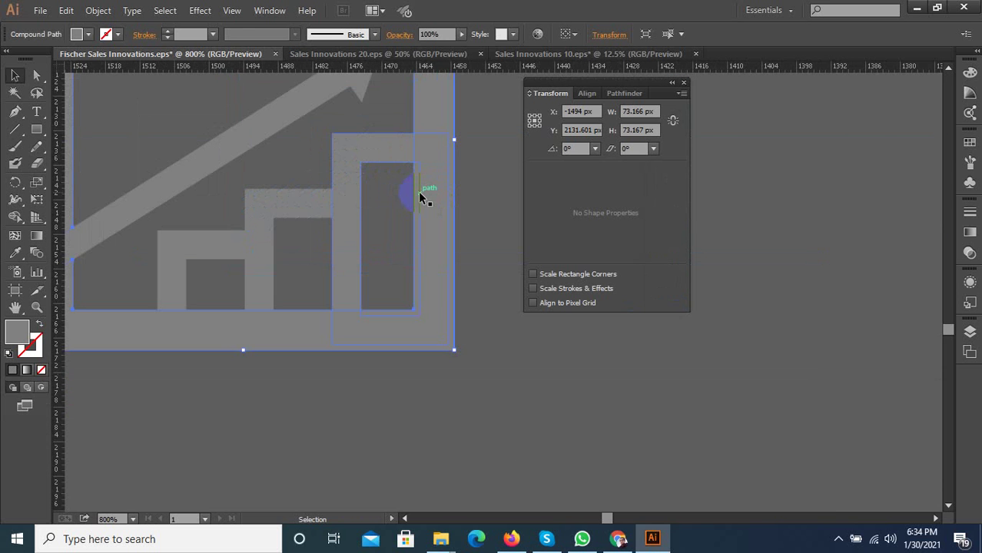
scroll(423, 197, "down", 2)
scroll(423, 160, "down", 1)
scroll(422, 193, "down", 1)
scroll(377, 450, "up", 2)
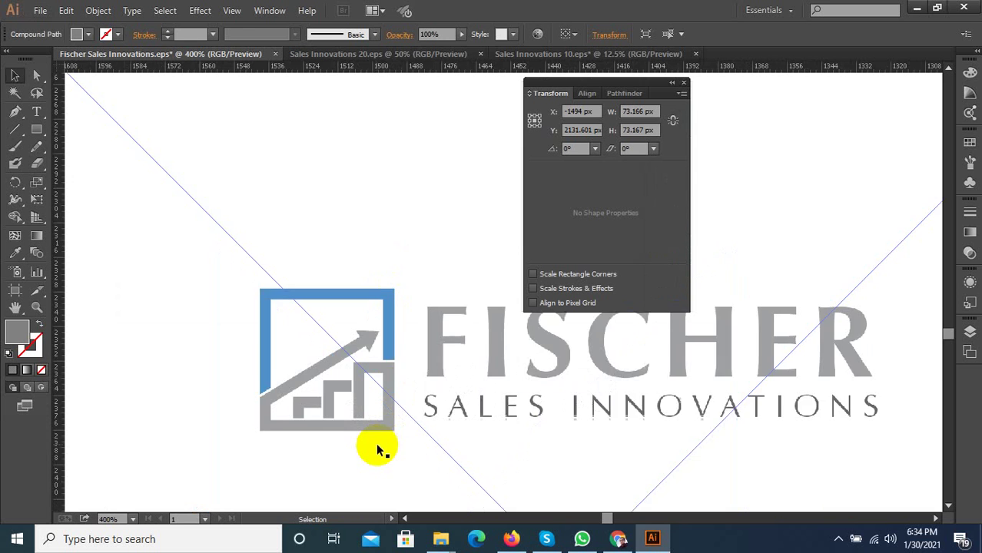
scroll(376, 447, "up", 1)
scroll(373, 443, "down", 2)
scroll(396, 115, "up", 1)
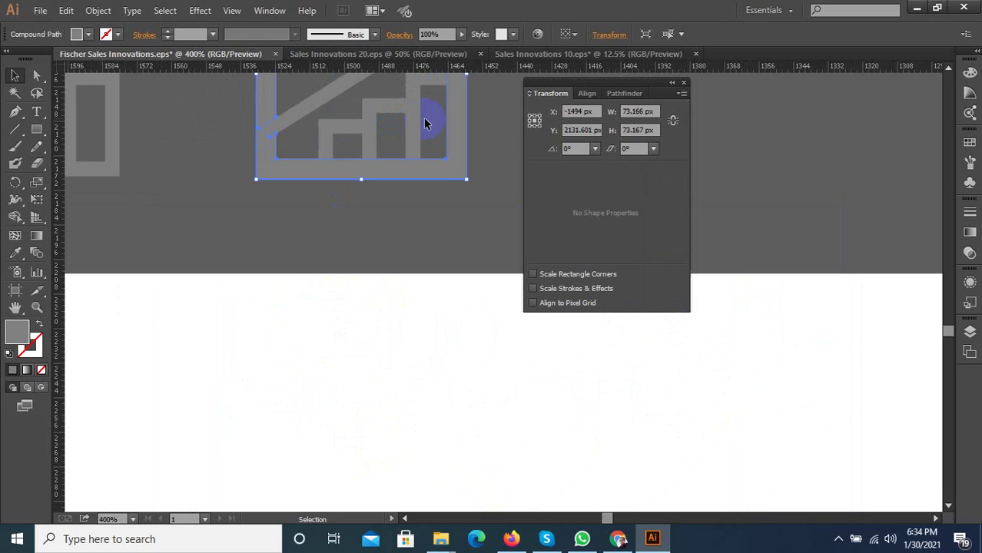
left_click(347, 127, "shift")
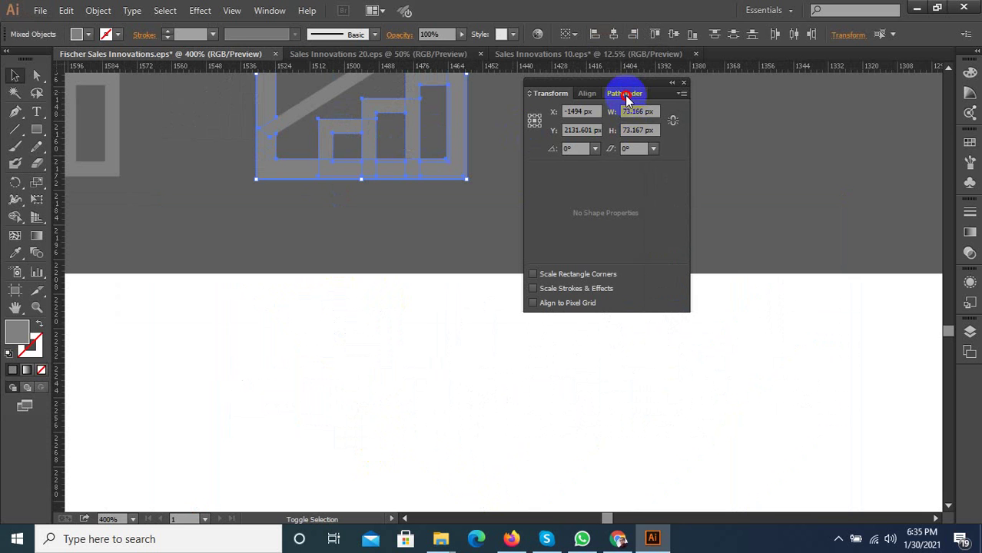
Divide the overlapping shapes with Pathfinder and ungroup the pieces
left_click(620, 93)
left_click(538, 162)
right_click(407, 148)
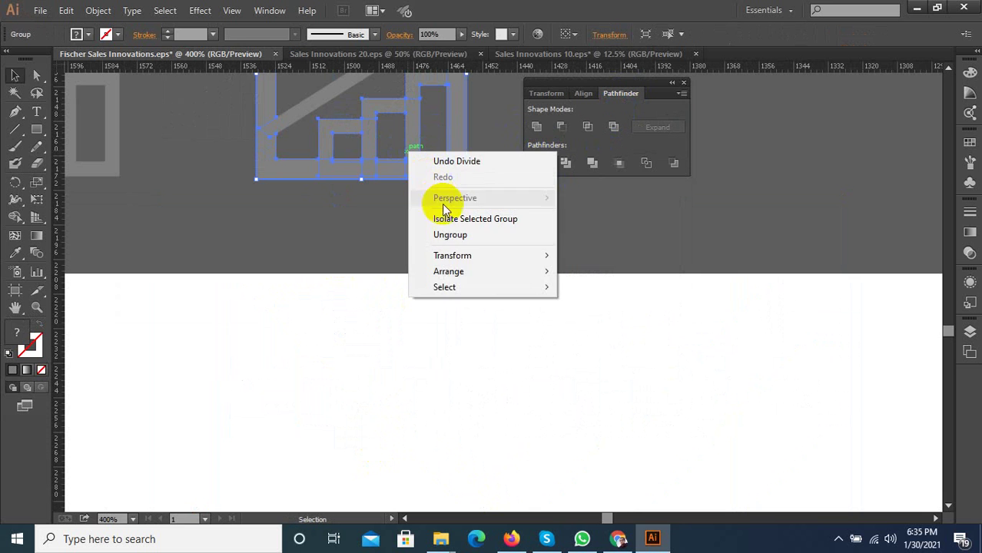
left_click(432, 235)
scroll(329, 142, "up", 2)
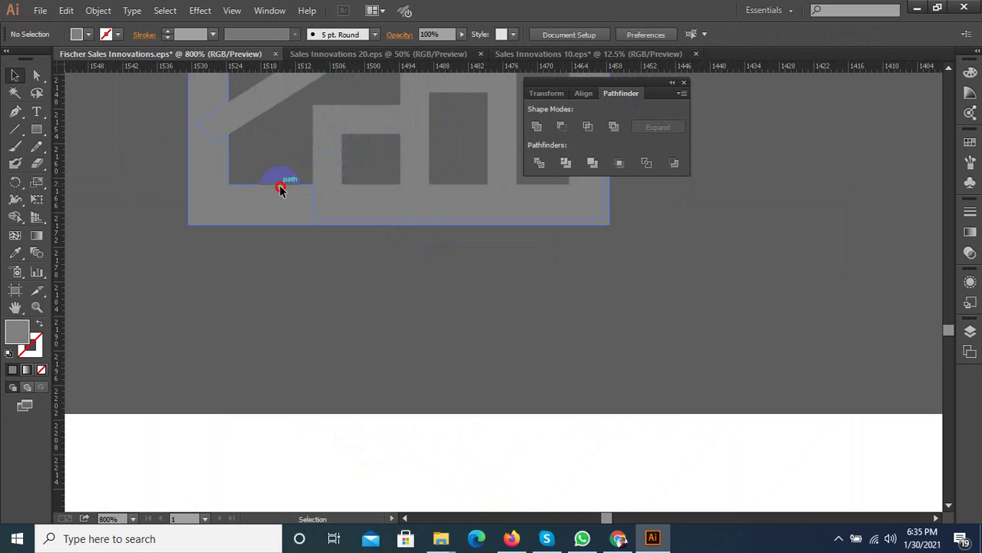
Delete four stray fragments near the inner square and bottom bar
left_click(279, 185)
left_click(279, 185)
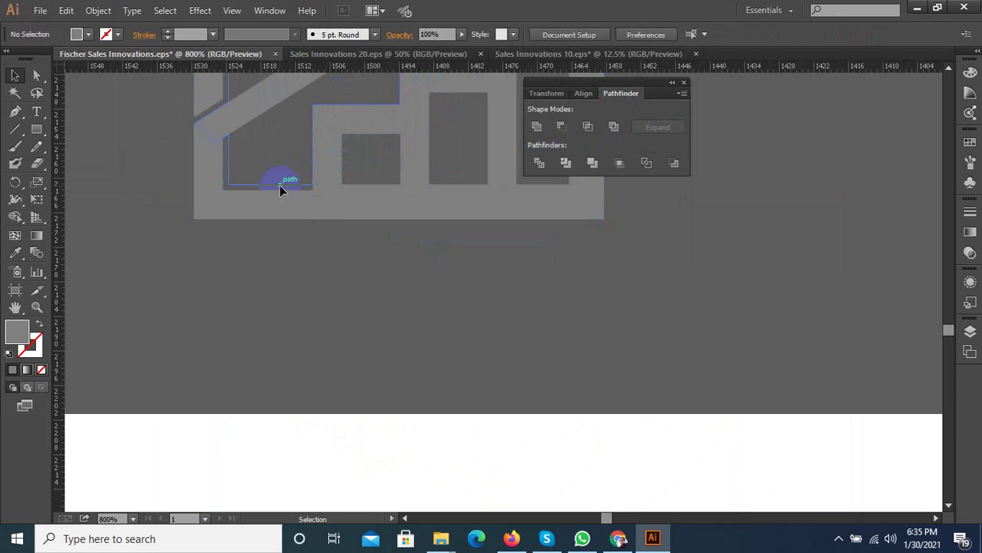
left_click(346, 184)
key("Delete")
left_click(399, 186)
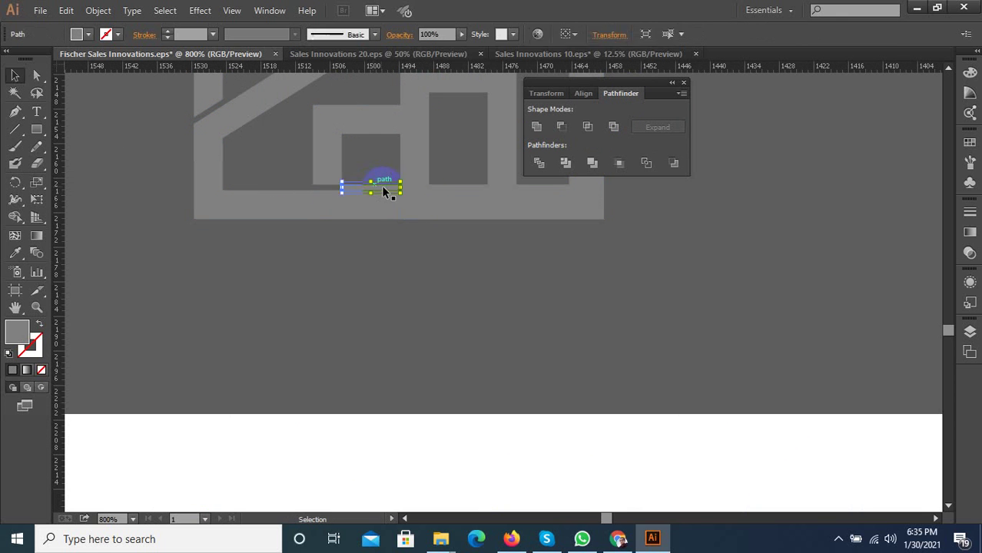
key("Delete")
left_click(427, 191)
key("Delete")
left_click(461, 189)
key("Delete")
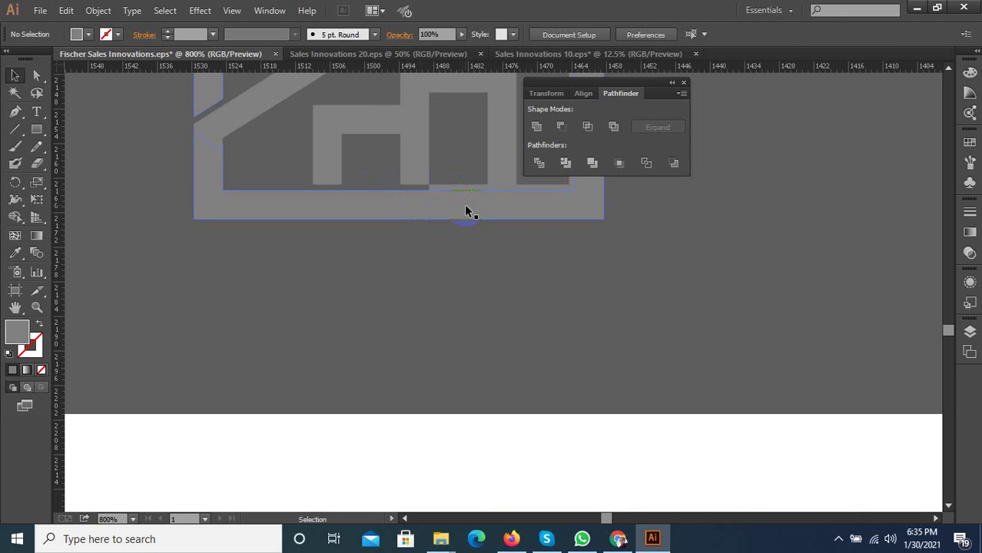
Delete the remaining leftover segments near the bottom bar and inner corner
left_click(465, 211)
left_click(468, 188)
key("Delete")
left_click(514, 190)
key("Delete")
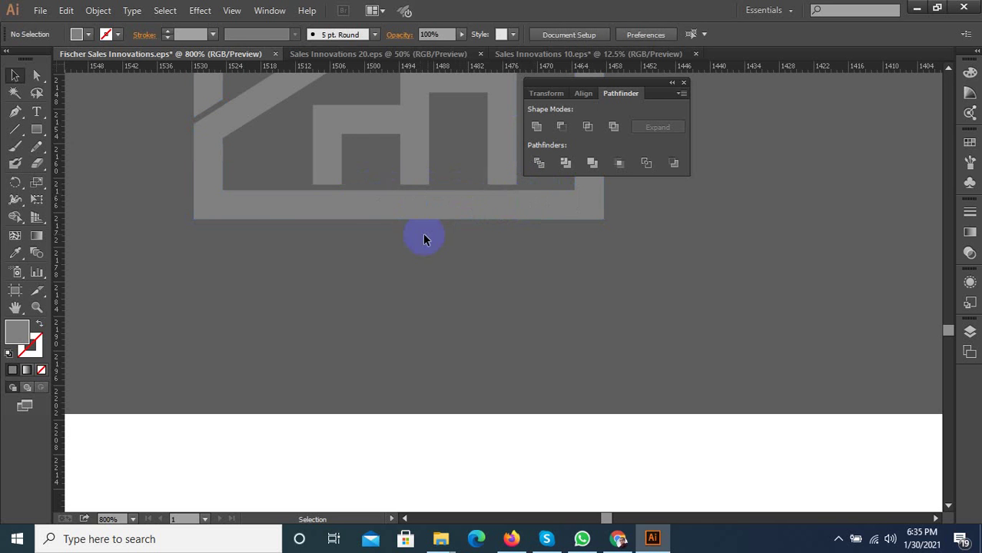
scroll(307, 263, "down", 3, "alt")
scroll(426, 153, "up", 2, "alt")
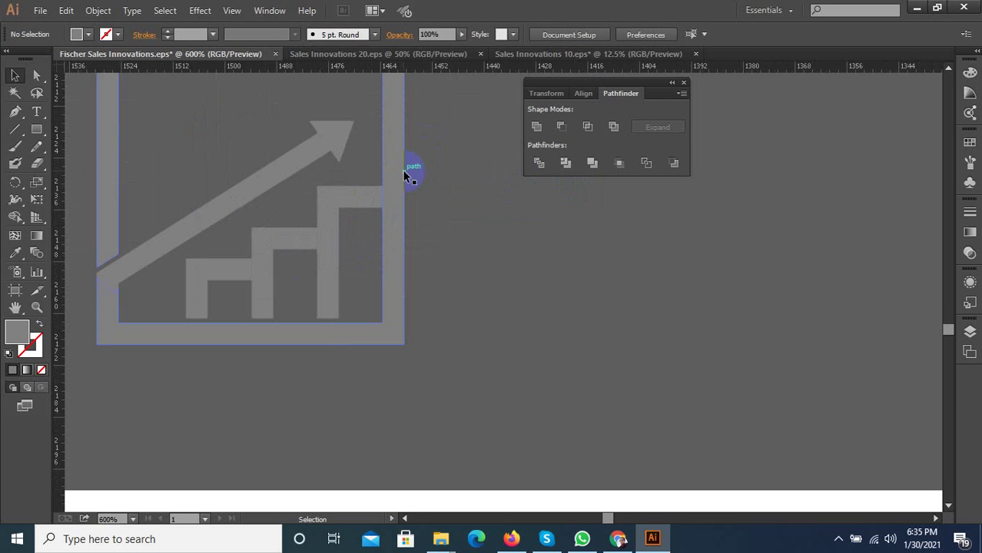
Unite the tall right bar with the frame corner piece, then select the middle bar step
left_click(378, 190)
scroll(370, 194, "up", 2, "alt")
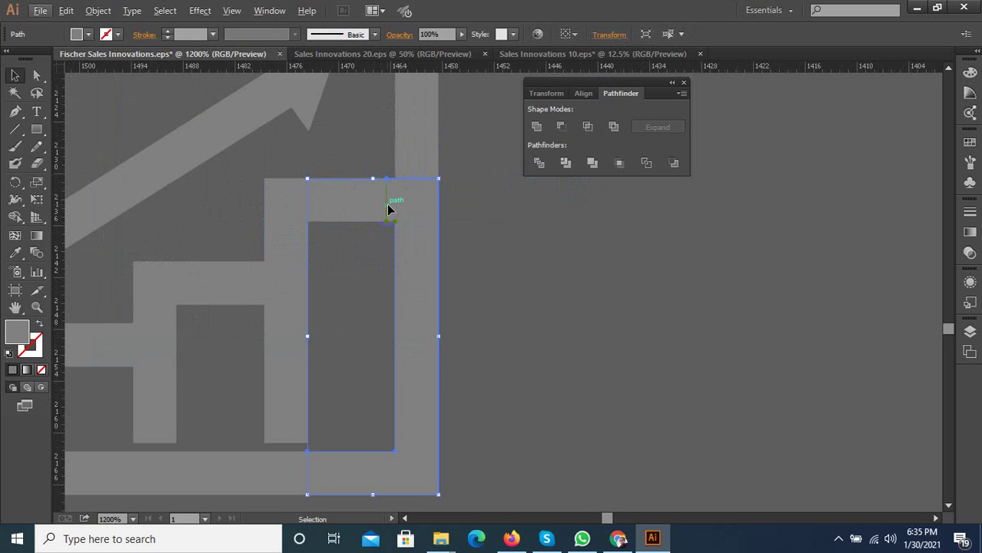
left_click(536, 126)
left_click(127, 66)
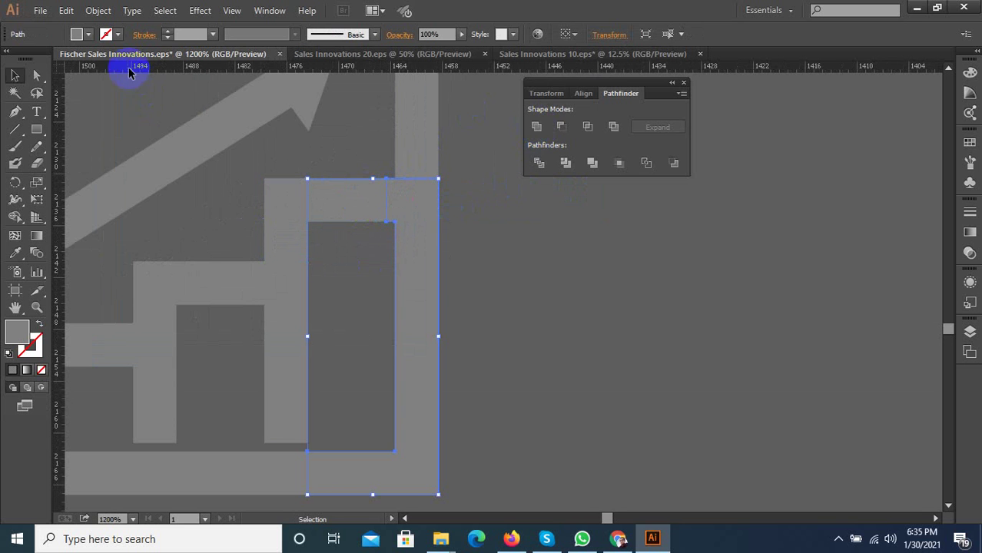
scroll(284, 275, "down", 1, "alt")
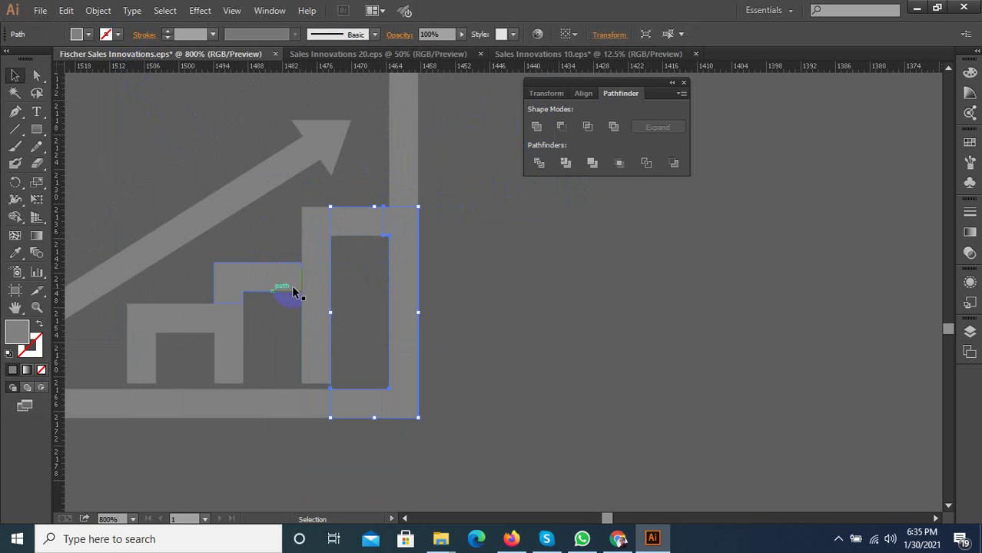
left_click(273, 281)
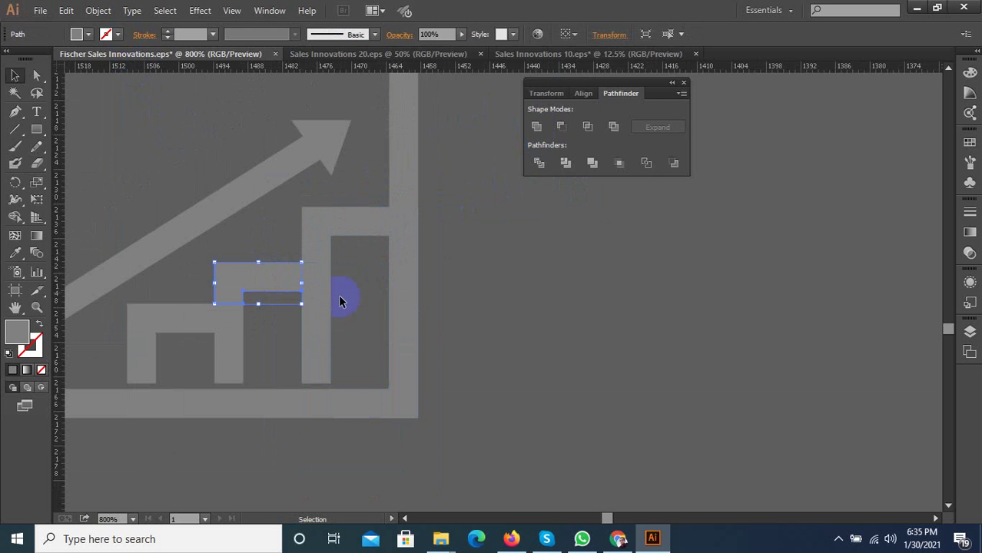
scroll(344, 296, "down", 5, "alt")
Zoom in on the bar-chart icon and clear the current selection
scroll(449, 298, "down", 2, "alt")
scroll(460, 456, "up", 1, "alt")
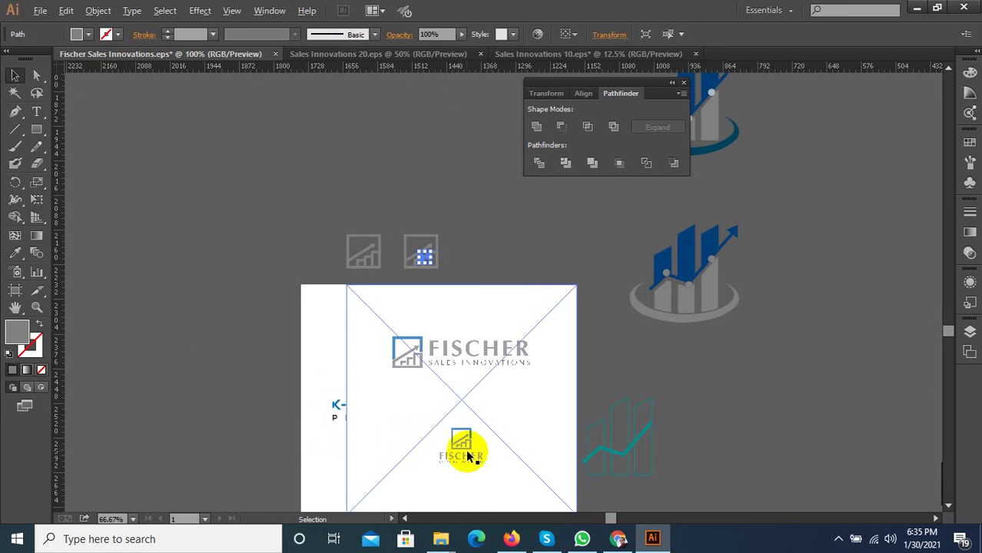
scroll(471, 456, "up", 2, "alt")
scroll(467, 441, "up", 2, "alt")
scroll(432, 460, "down", 2, "alt")
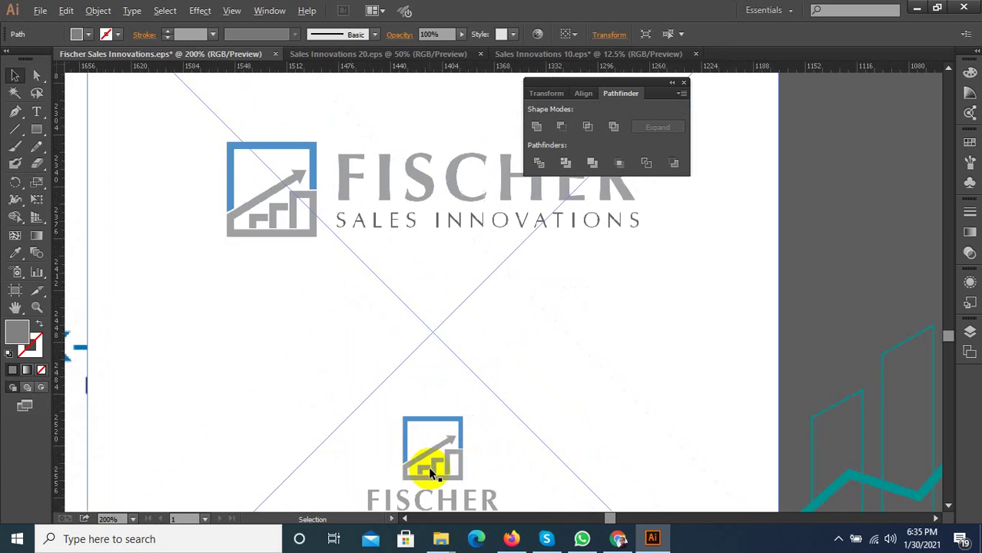
scroll(368, 434, "down", 1, "alt")
scroll(312, 358, "down", 2, "alt")
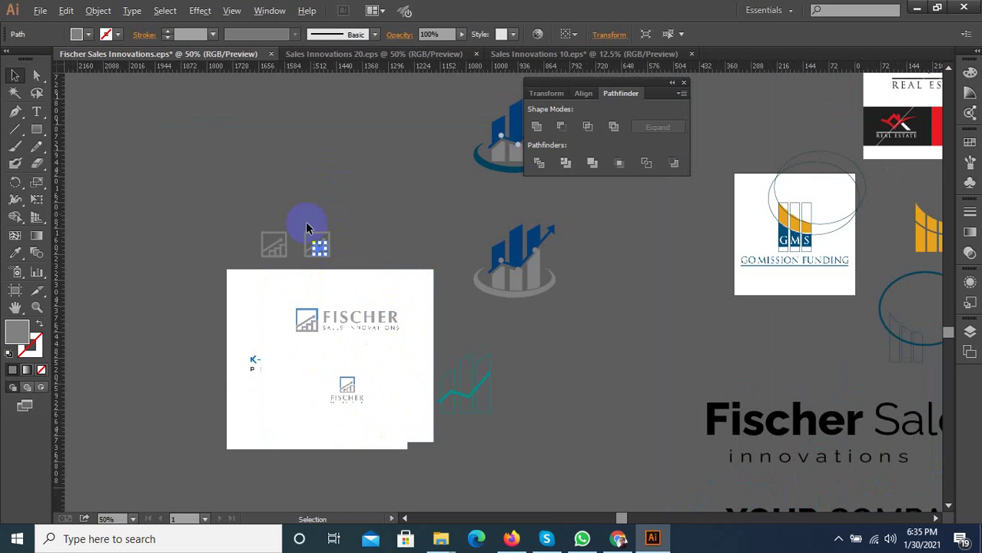
scroll(377, 184, "up", 6, "alt")
left_click(317, 297)
scroll(317, 296, "down", 3, "alt")
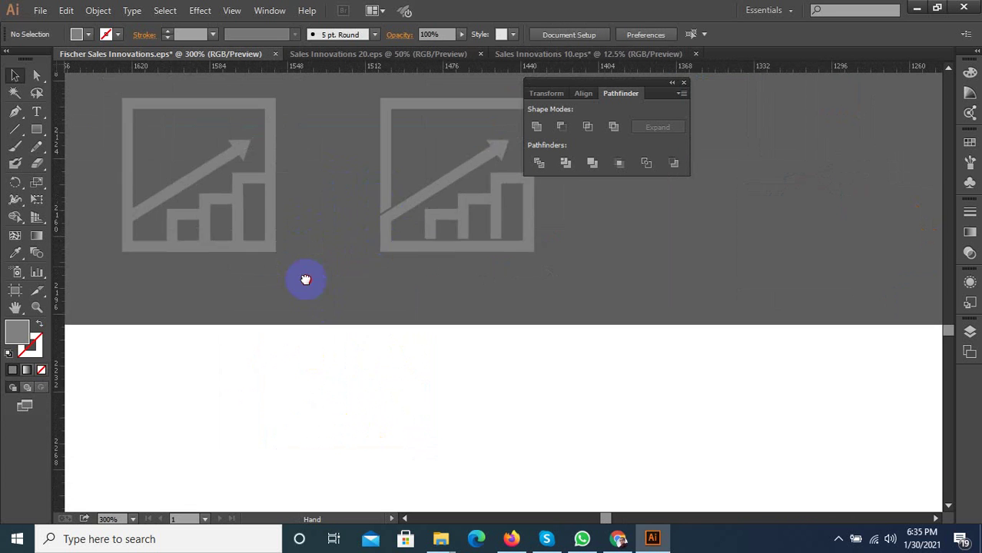
scroll(419, 215, "up", 1, "alt")
scroll(326, 225, "up", 1, "alt")
scroll(294, 228, "up", 1, "alt")
Select the tall right bar, then add the middle and leftmost steps
left_click(295, 231)
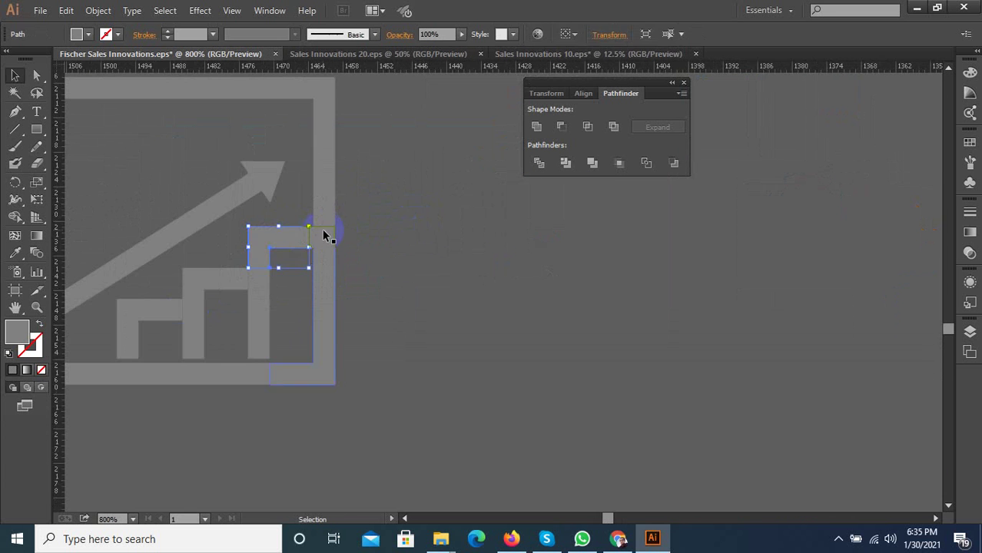
scroll(323, 230, "up", 1, "alt")
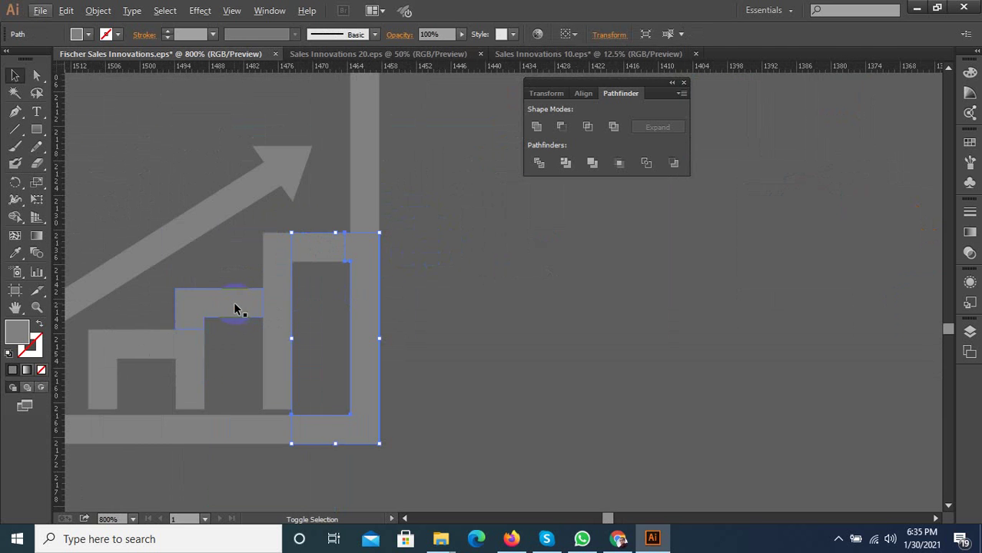
left_click(235, 307, "shift")
left_click(132, 346, "shift")
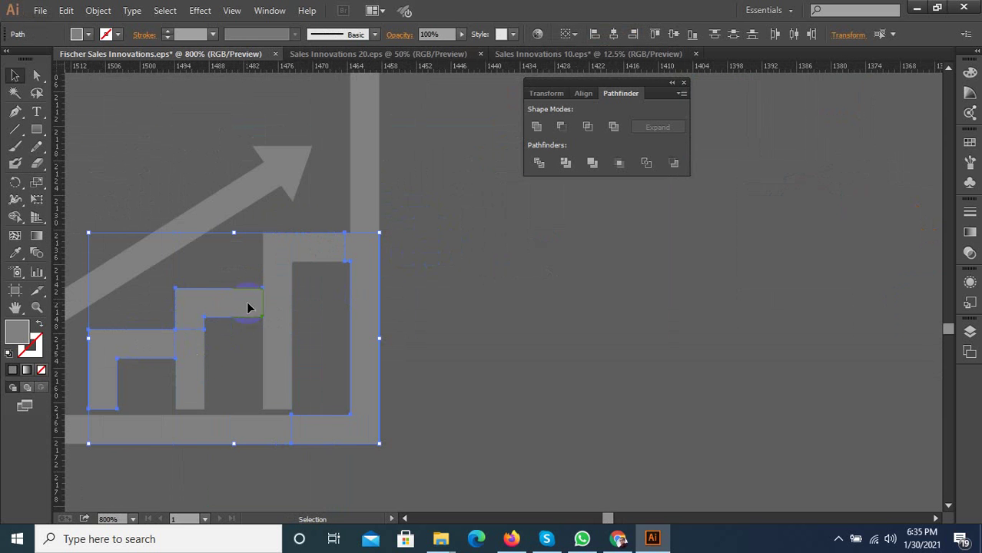
Apply a 1 px Offset Path to the selected bars with Preview on
left_click(200, 10)
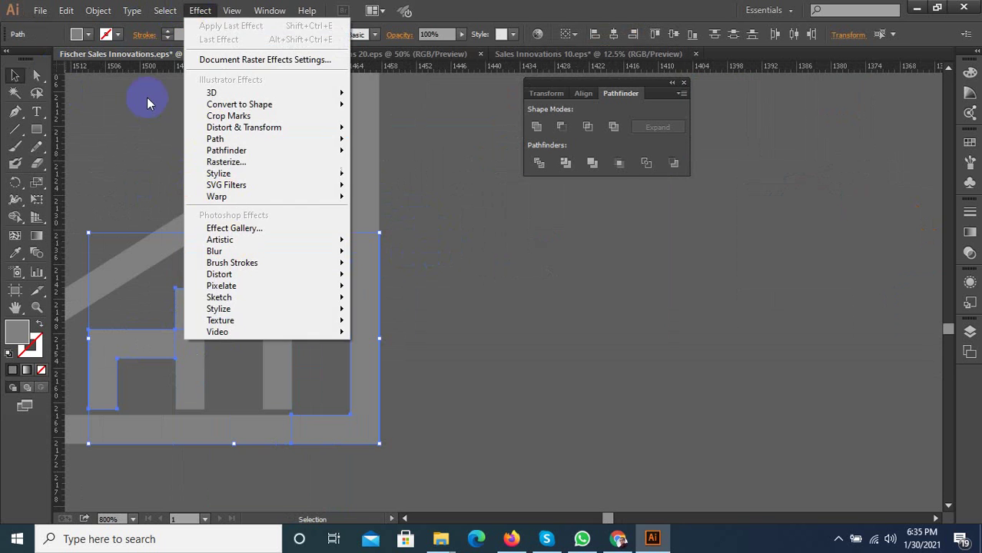
left_click(98, 10)
mouse_move(114, 301)
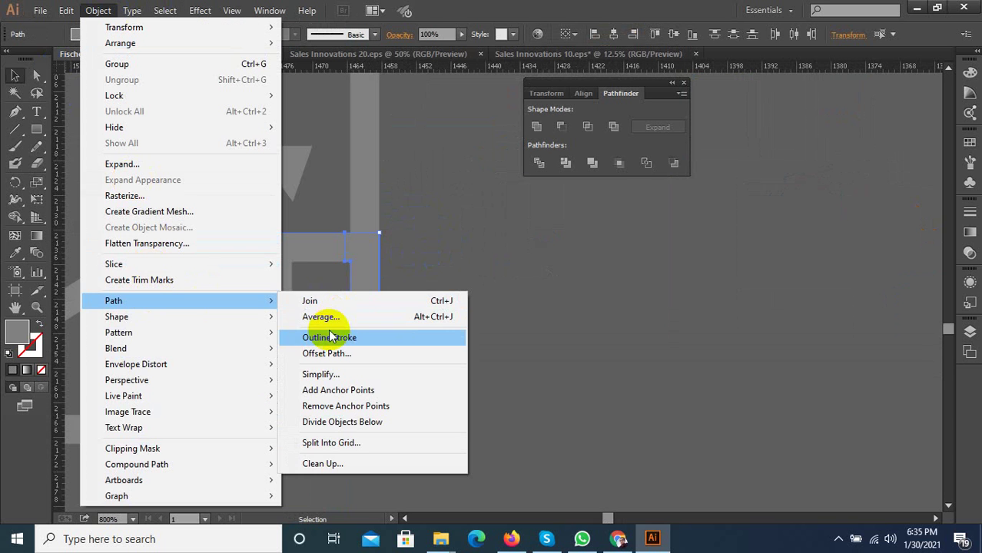
left_click(325, 353)
left_click(667, 286)
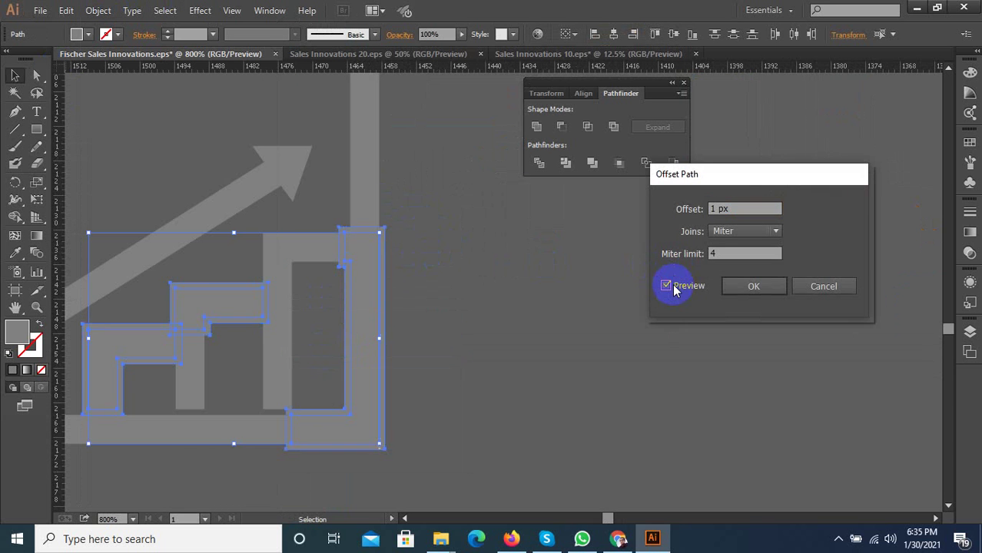
left_click(739, 300)
Divide the overlapping chart shapes with Pathfinder and ungroup the pieces
scroll(173, 354, "up", 2, "alt")
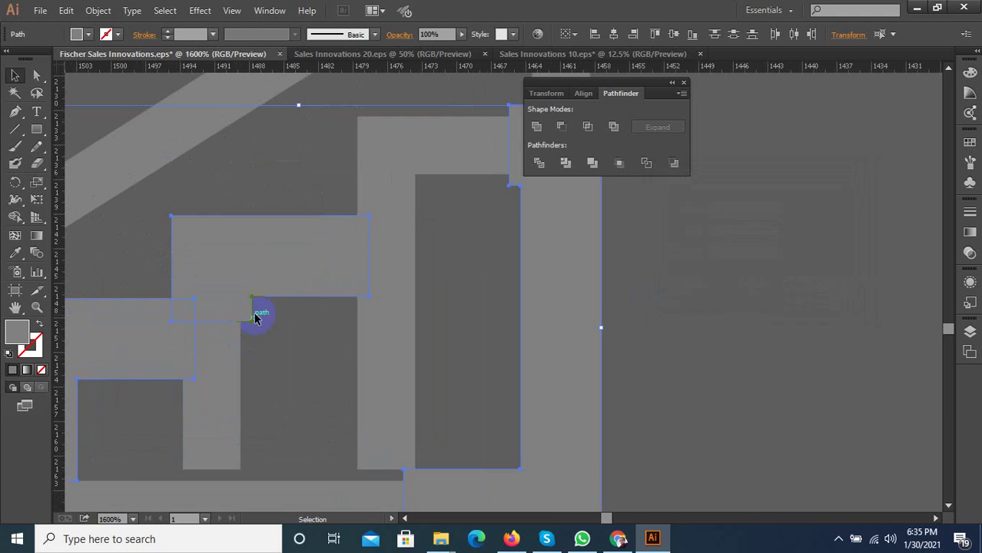
scroll(285, 306, "down", 1, "alt")
left_click(565, 162)
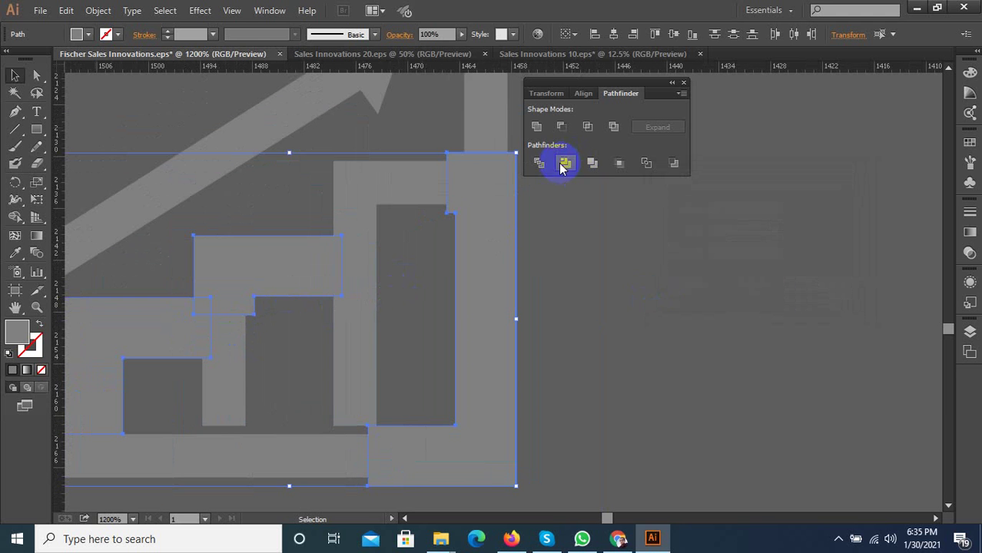
right_click(436, 223)
left_click(486, 261)
Delete the leftover lower-right offset piece and the inner rectangle piece
left_click(536, 347)
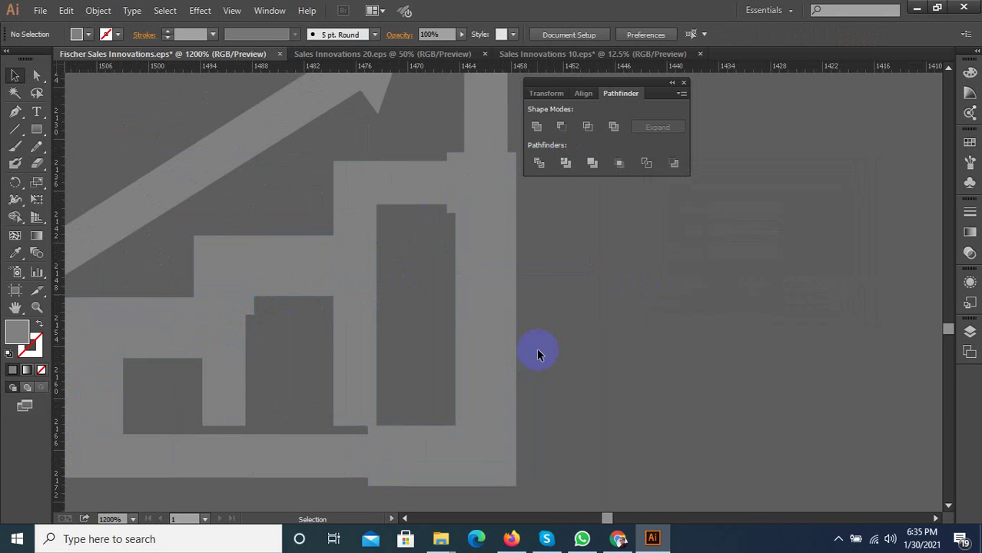
scroll(453, 373, "down", 1, "alt")
left_click(451, 400)
key("Delete")
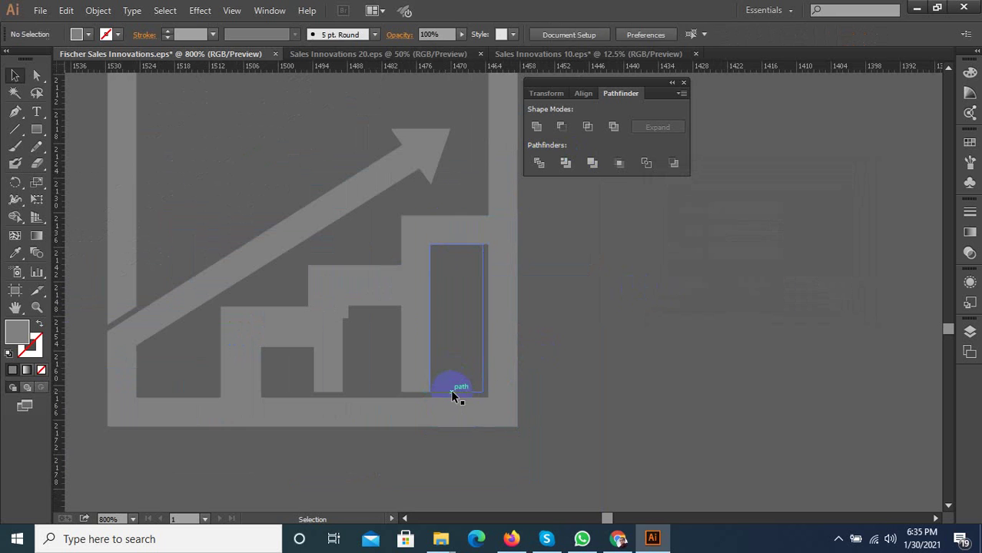
left_click(479, 315)
key("Delete")
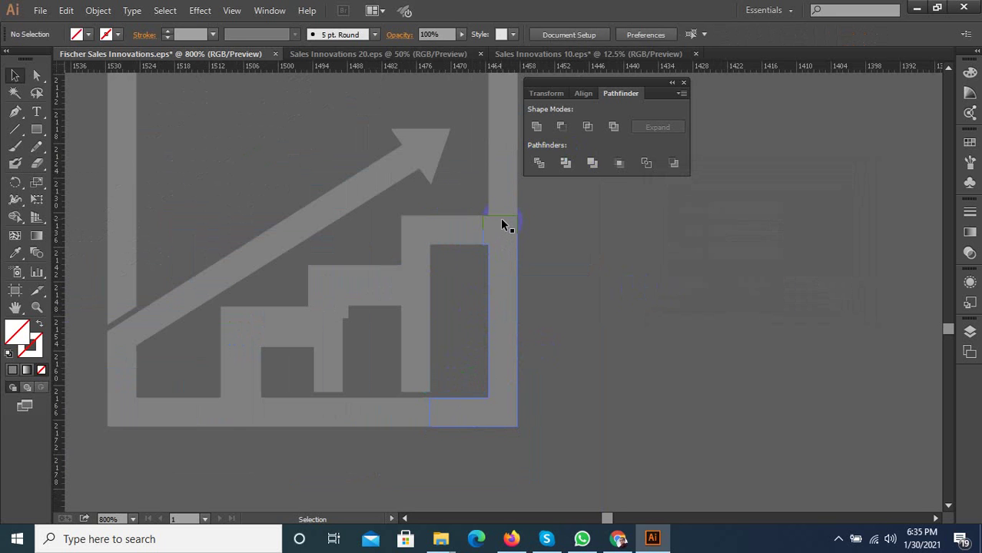
Divide the outer frame together with the right bar and inner pieces, then ungroup
left_click(500, 218)
left_click(504, 216)
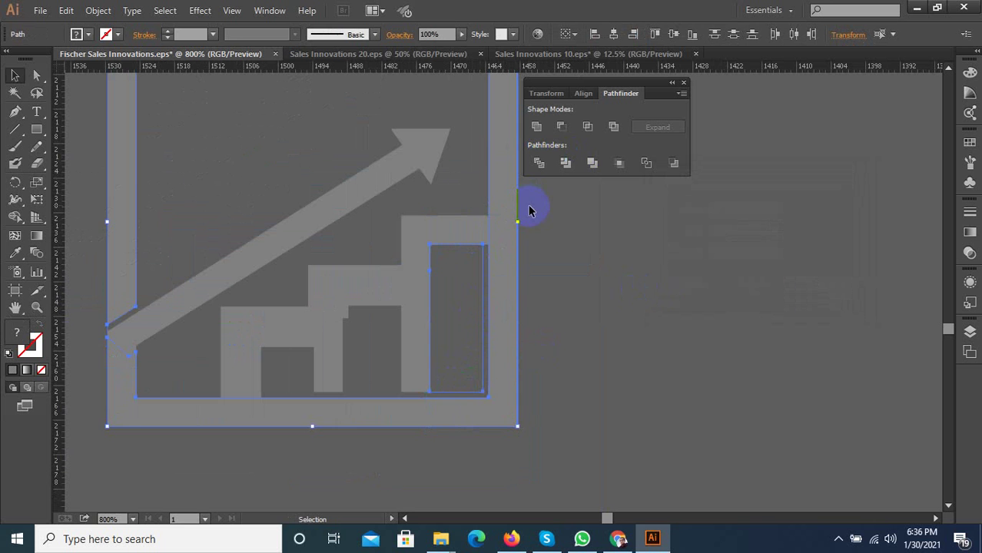
left_click(525, 215, "shift")
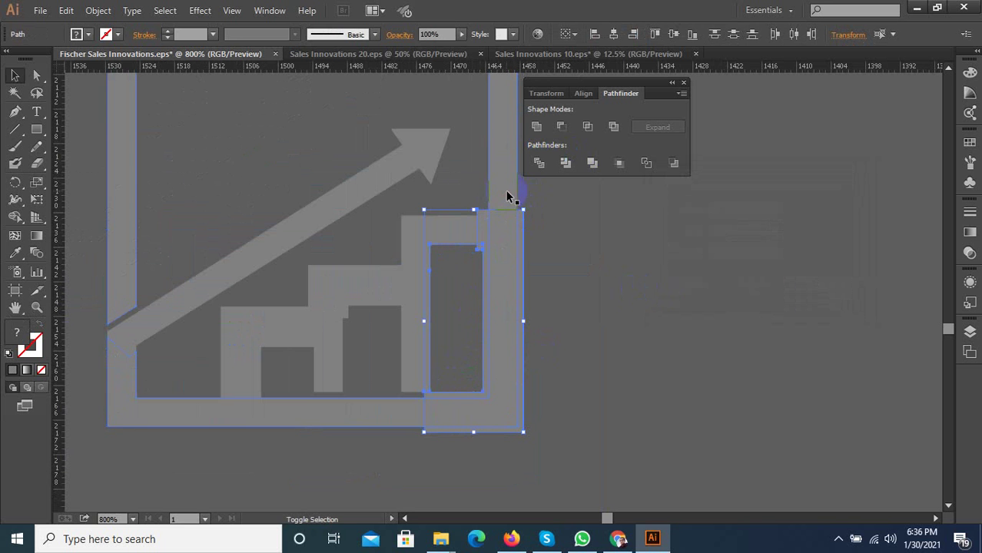
left_click(538, 162)
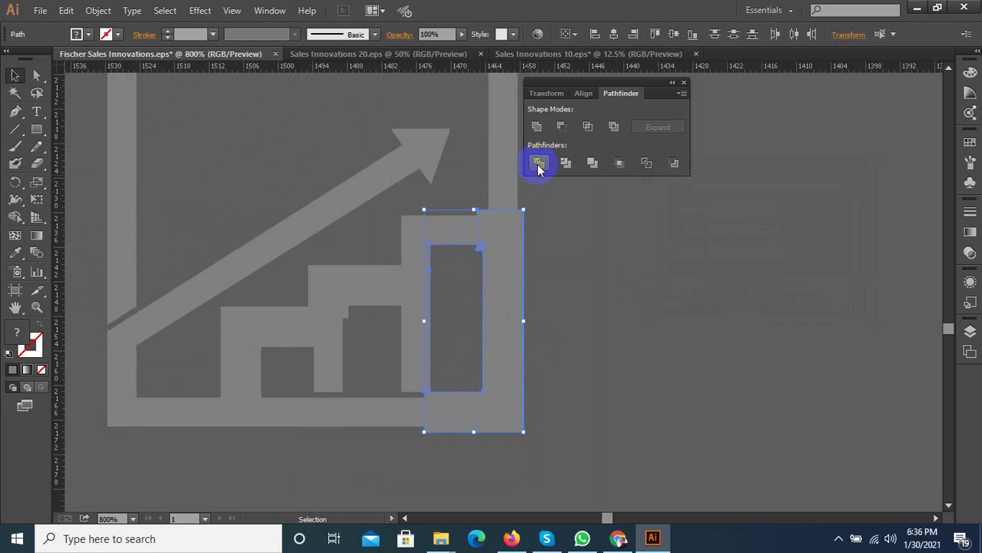
right_click(503, 210)
left_click(519, 298)
left_click(526, 260)
Narrow the right bar by dragging its edge to the left
scroll(526, 260, "up", 1)
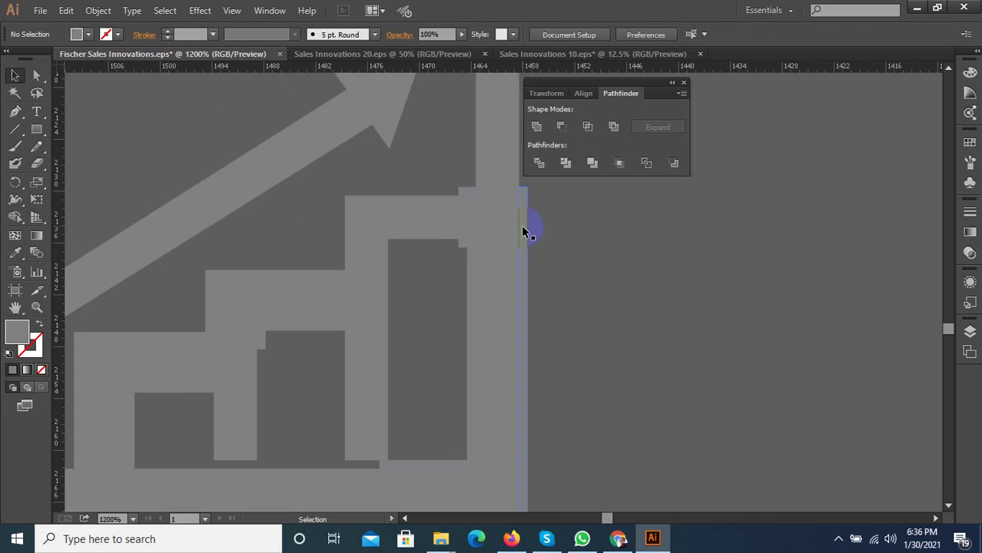
left_click(528, 226)
left_click_drag(520, 215, 499, 195)
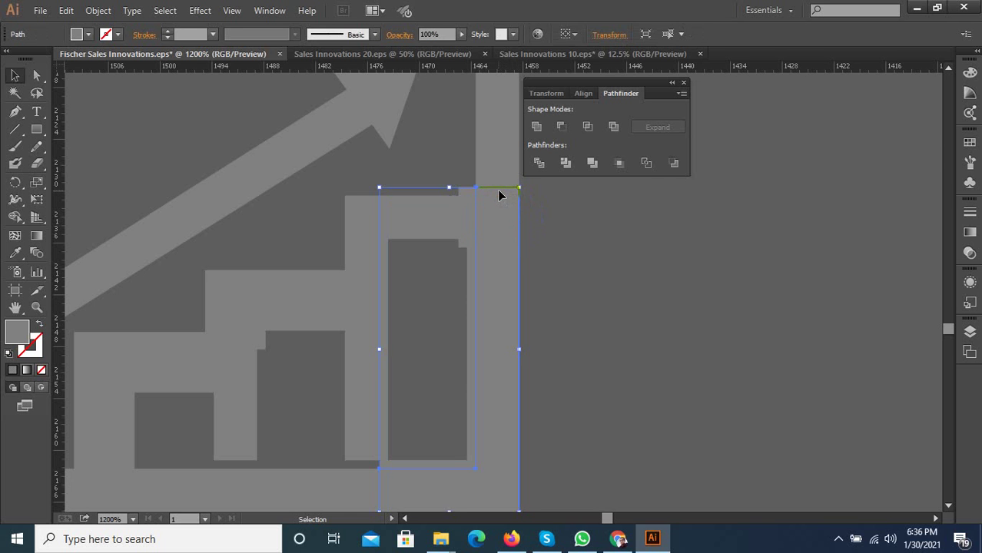
left_click(498, 195)
left_click(498, 193)
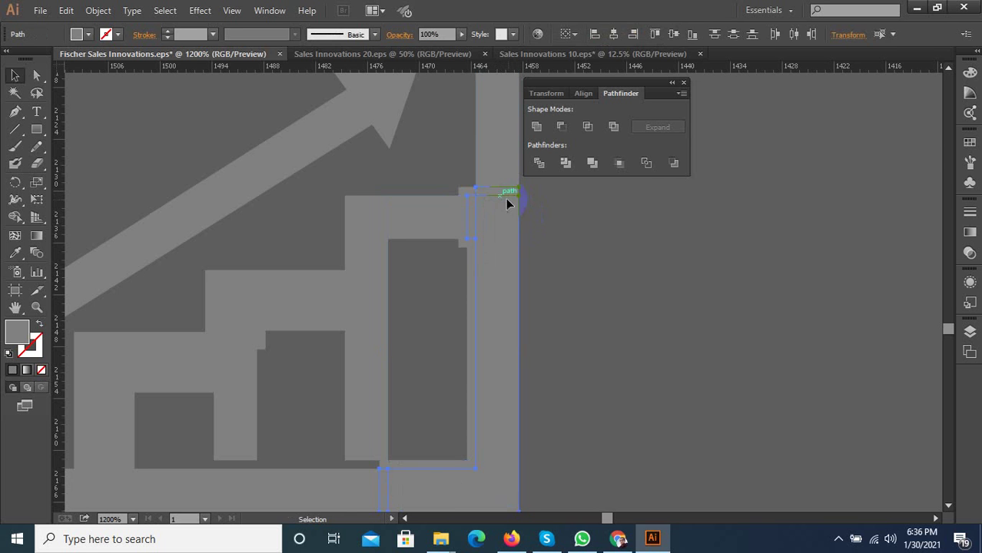
left_click(520, 198)
Delete the thin light strip, restoring the L-shaped piece after an accidental deletion
left_click(505, 191)
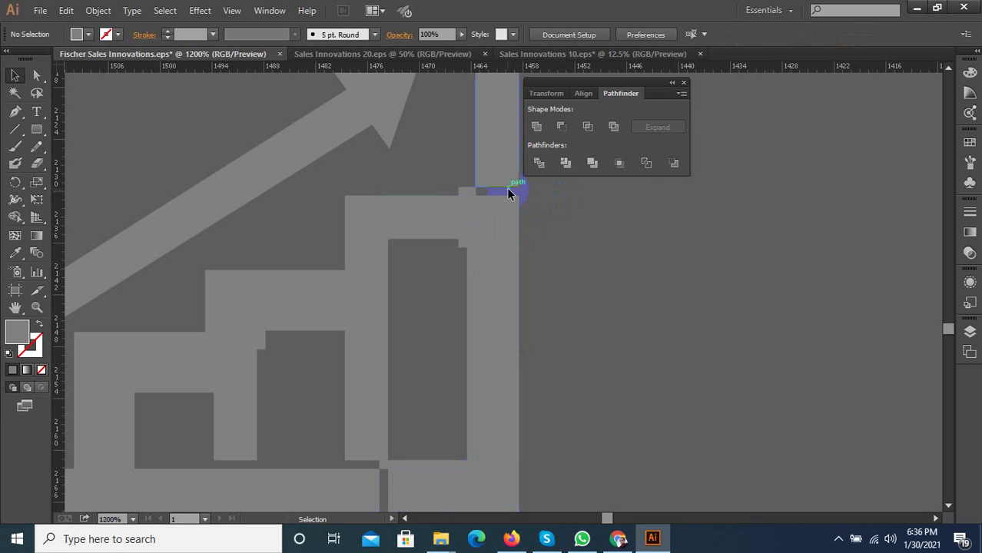
left_click(466, 191)
key("Delete")
left_click(461, 246)
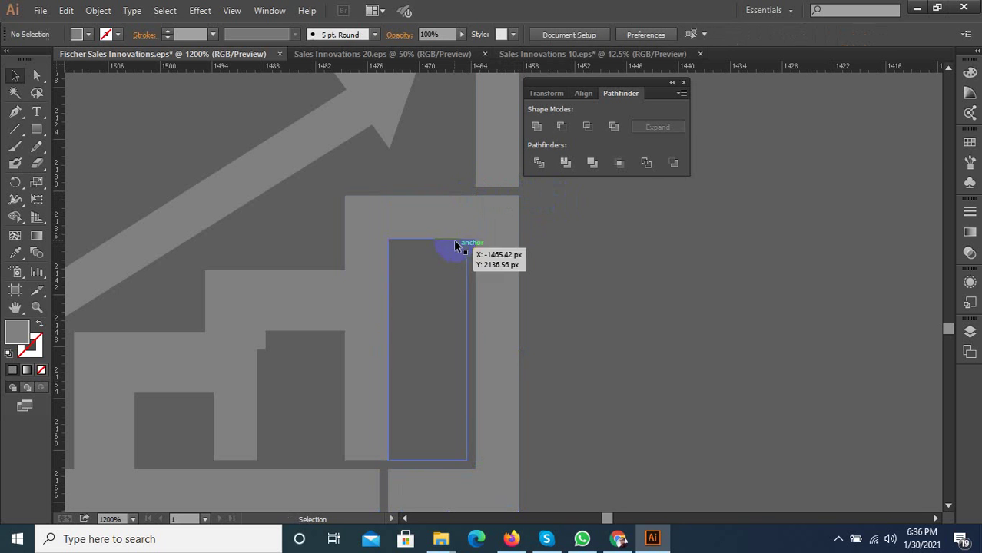
left_click(449, 239)
key("Delete")
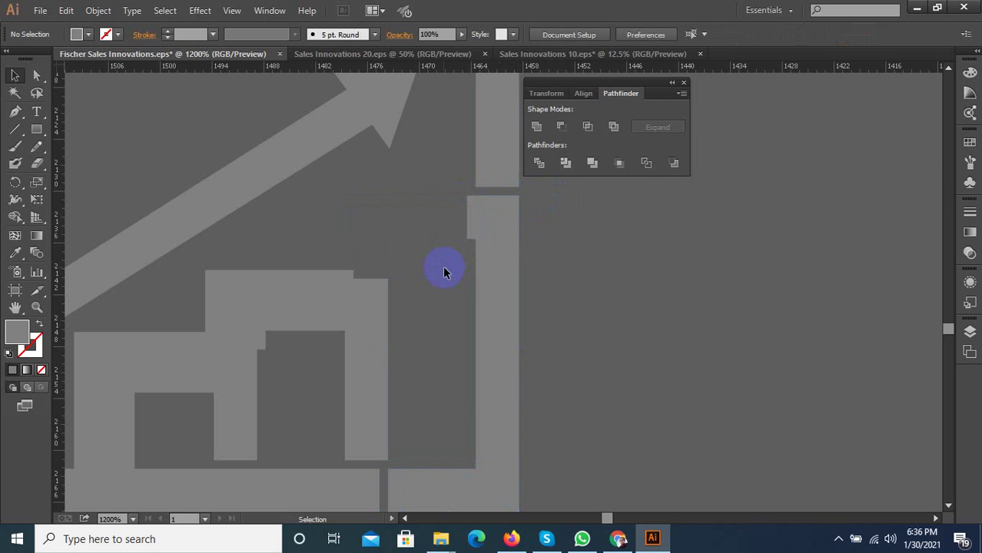
key("ctrl+z")
key("ctrl+z")
Delete the light shape over the bar and pick out the remaining bar pieces
left_click(332, 265)
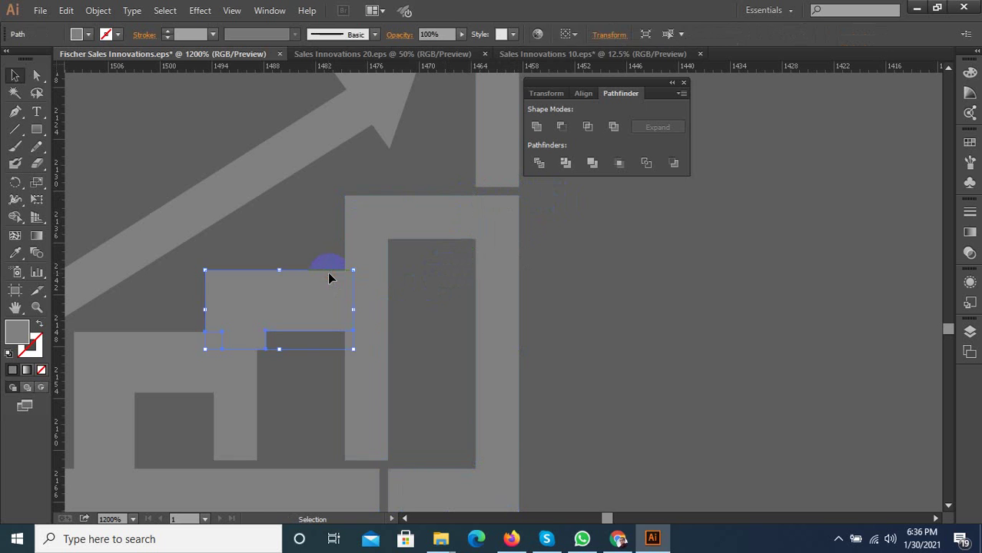
key("Delete")
left_click(352, 296)
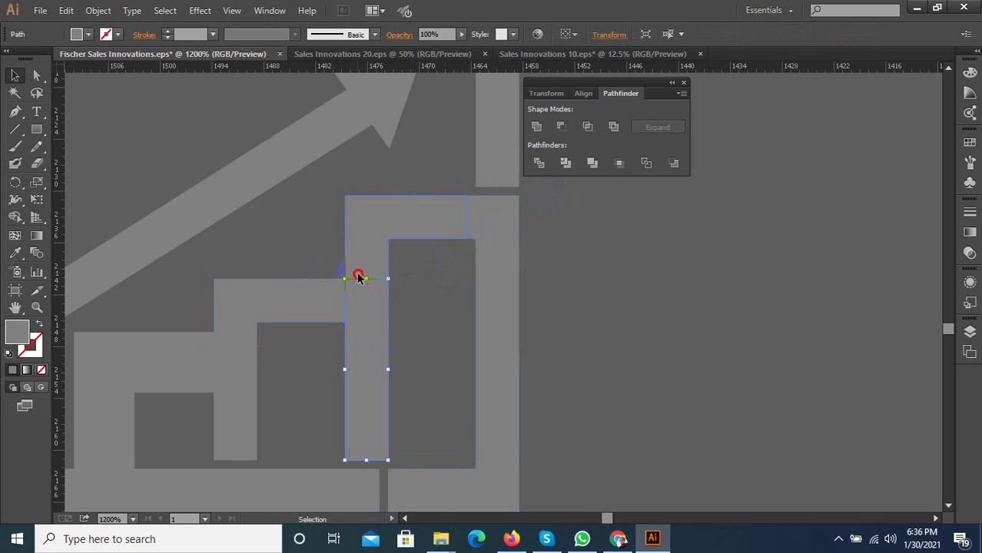
left_click(361, 275)
left_click(353, 308)
left_click(184, 361)
Select the two thin vertical bar strips of the chart
scroll(303, 350, "down", 2)
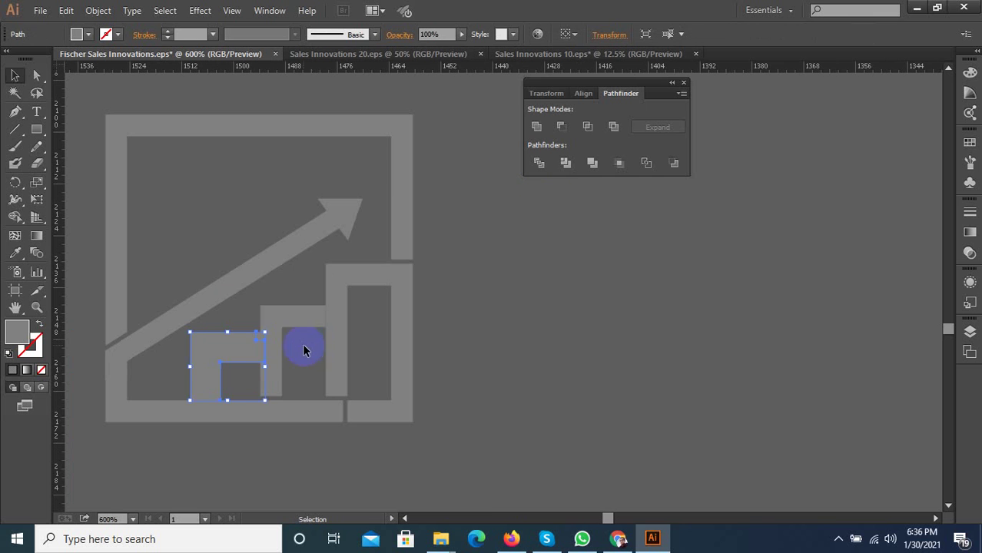
left_click(291, 362)
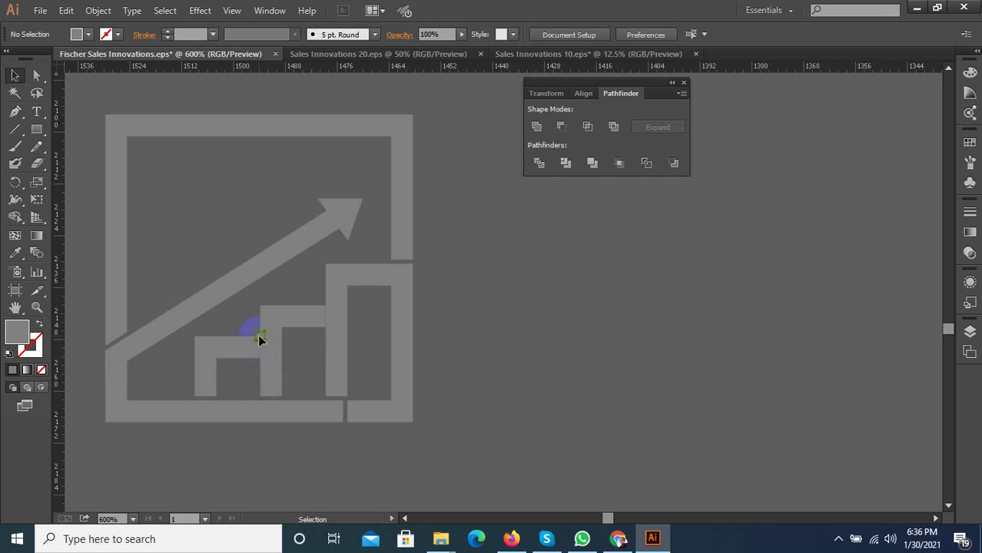
left_click(270, 359)
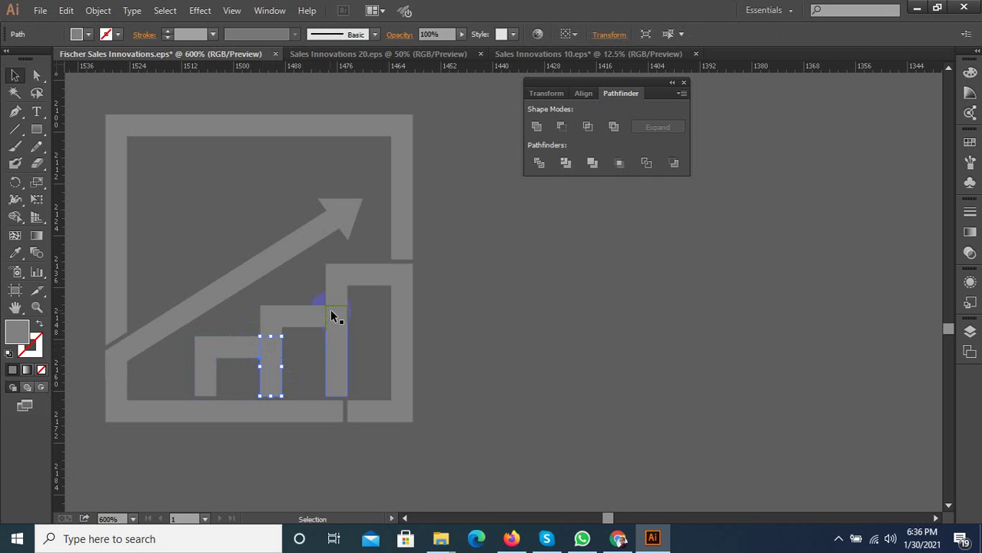
scroll(359, 307, "down", 1)
scroll(360, 313, "down", 1)
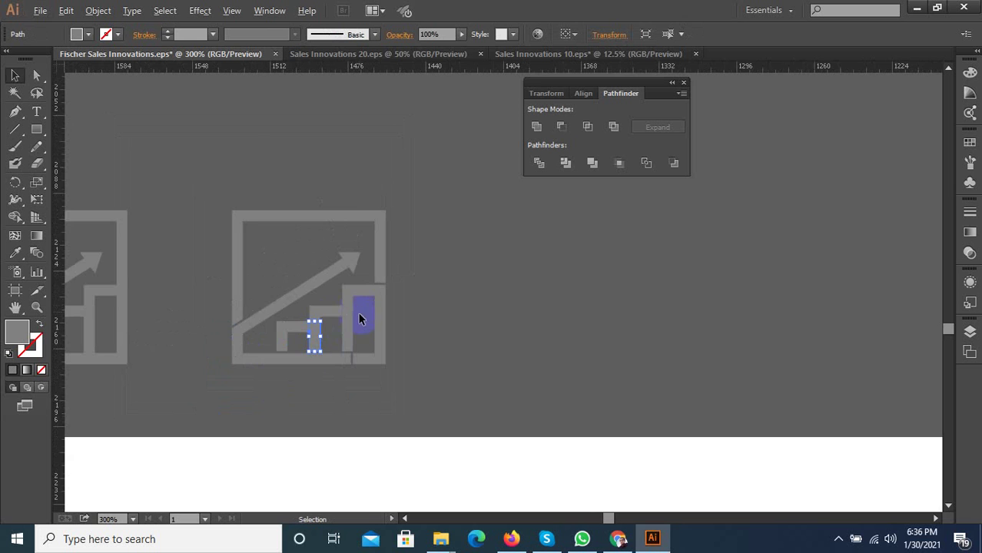
scroll(350, 326, "up", 2)
scroll(345, 332, "up", 2)
left_click(235, 340, "shift")
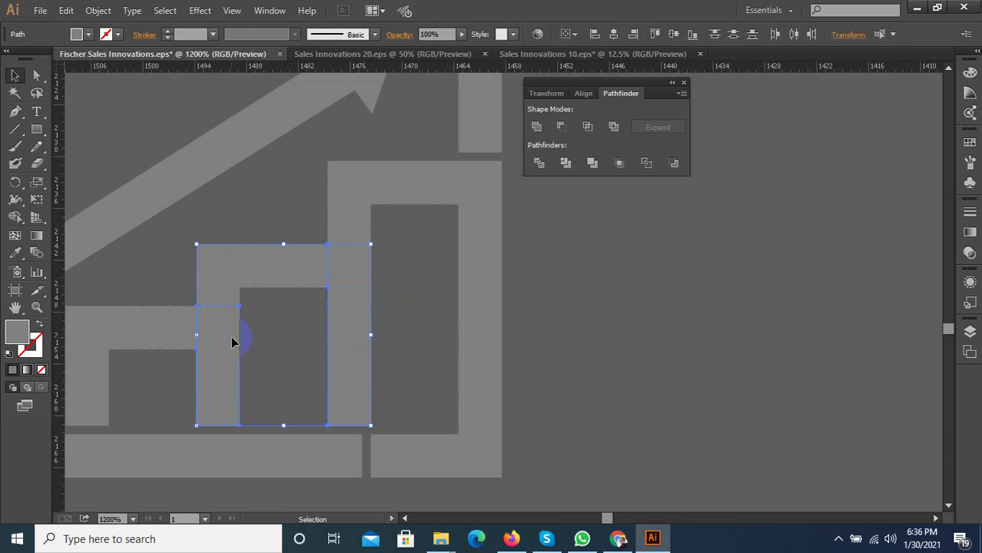
Offset both strips by 1 px, then Pathfinder-divide the overlapping bar shapes
left_click(99, 10)
mouse_move(138, 299)
left_click(326, 351)
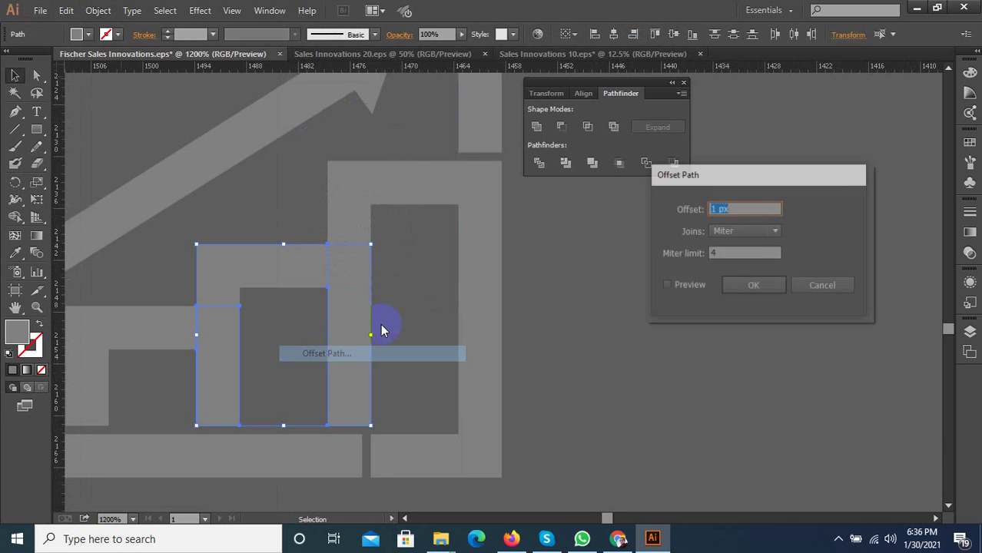
left_click(666, 286)
left_click(741, 285)
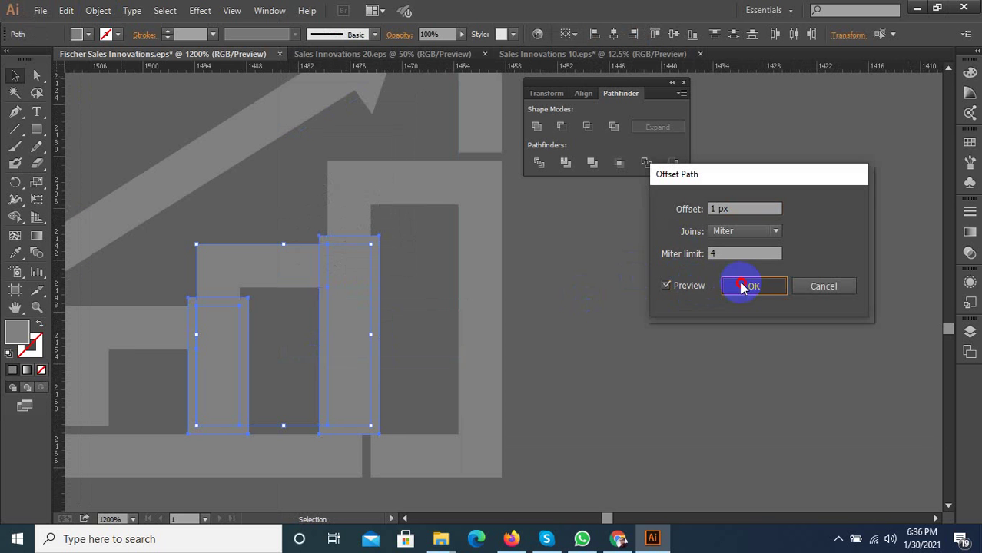
left_click(539, 163)
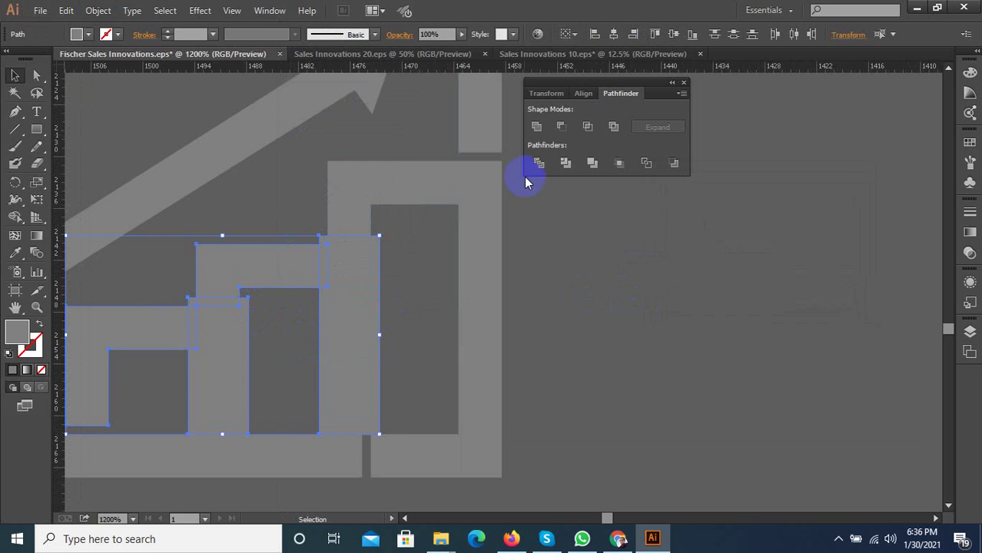
right_click(285, 270)
Ungroup the divided pieces and delete the four leftover slivers in the bar chart
left_click(323, 351)
left_click(312, 360)
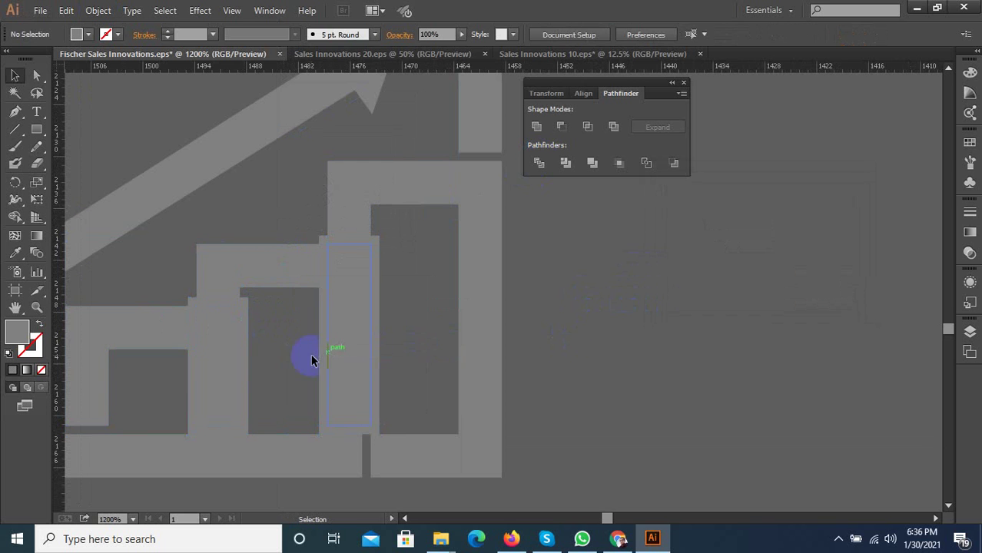
left_click(194, 380)
key("Delete")
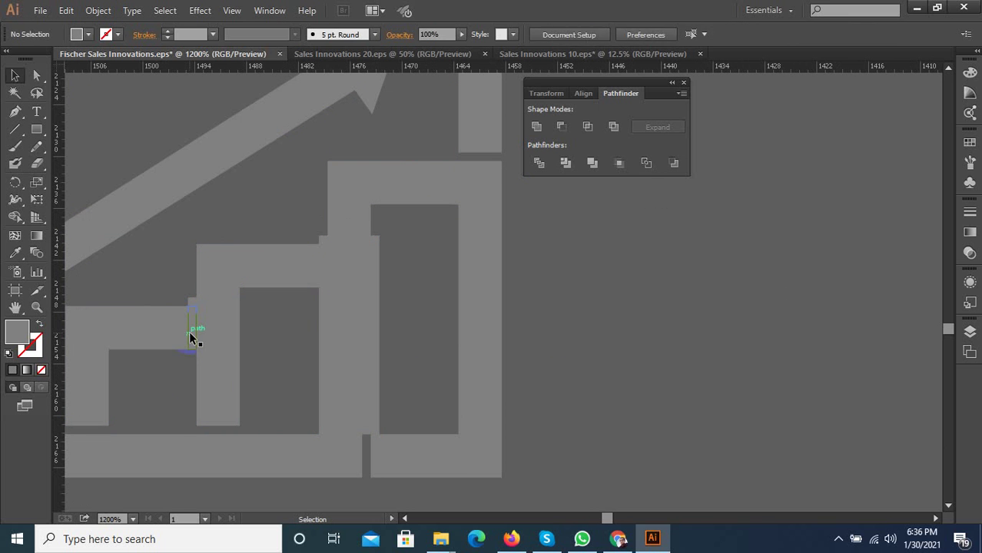
left_click(192, 317)
key("Delete")
left_click(322, 242)
key("Delete")
left_click(324, 268)
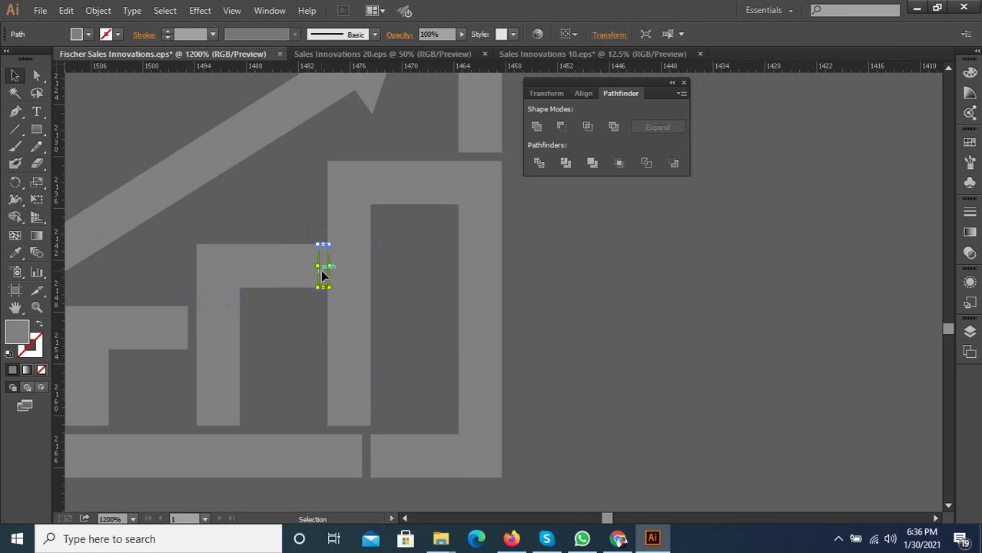
key("Delete")
Select the frame's bottom edge pieces on either side of the gap to inspect it
scroll(421, 282, "down", 3)
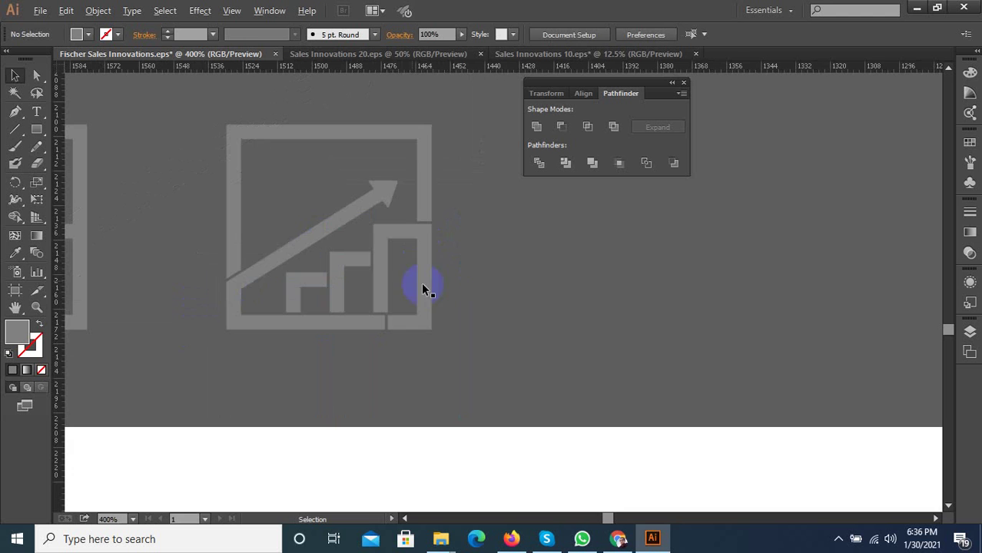
scroll(385, 332, "up", 3)
left_click(384, 327)
scroll(388, 324, "up", 2)
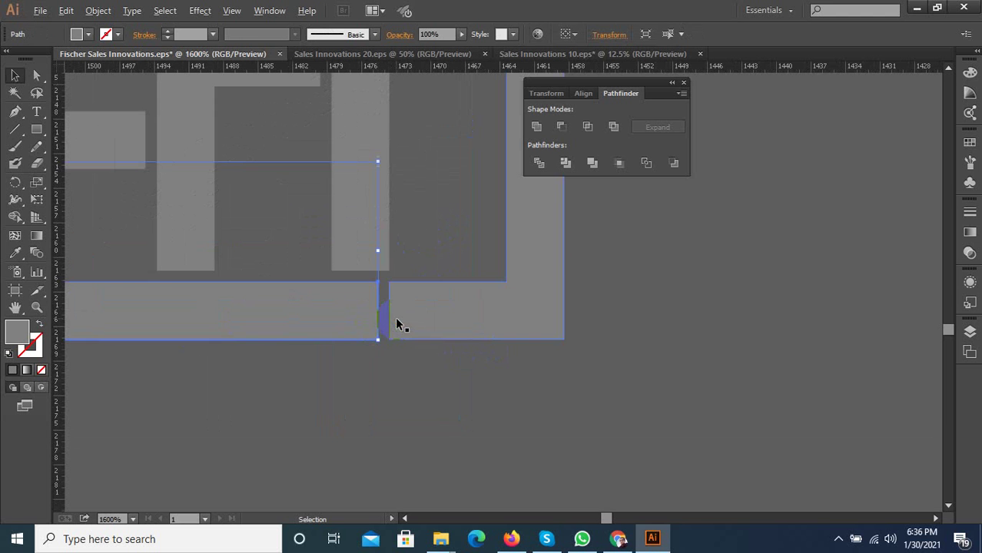
left_click_drag(377, 383, 394, 329)
scroll(400, 361, "up", 1)
left_click(299, 371)
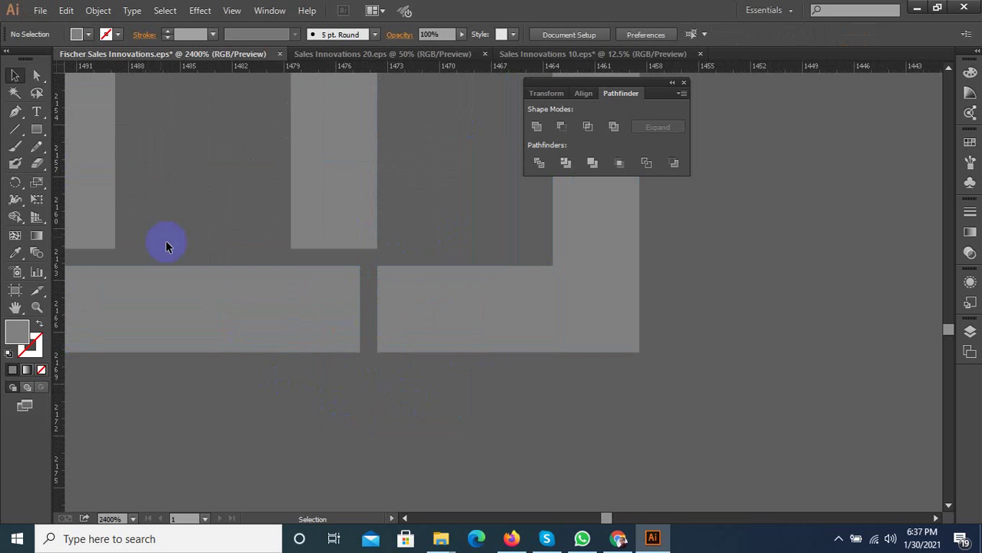
Draw a small rectangle in the frame gap and unite it with the bottom edge
left_click(36, 129)
left_click_drag(358, 267, 377, 353)
left_click(15, 75)
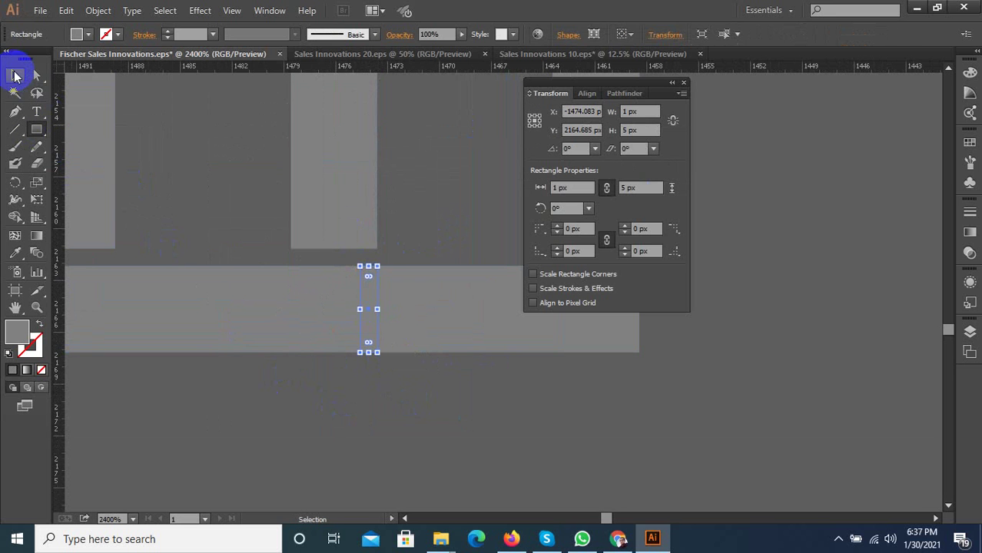
left_click(293, 283, "shift")
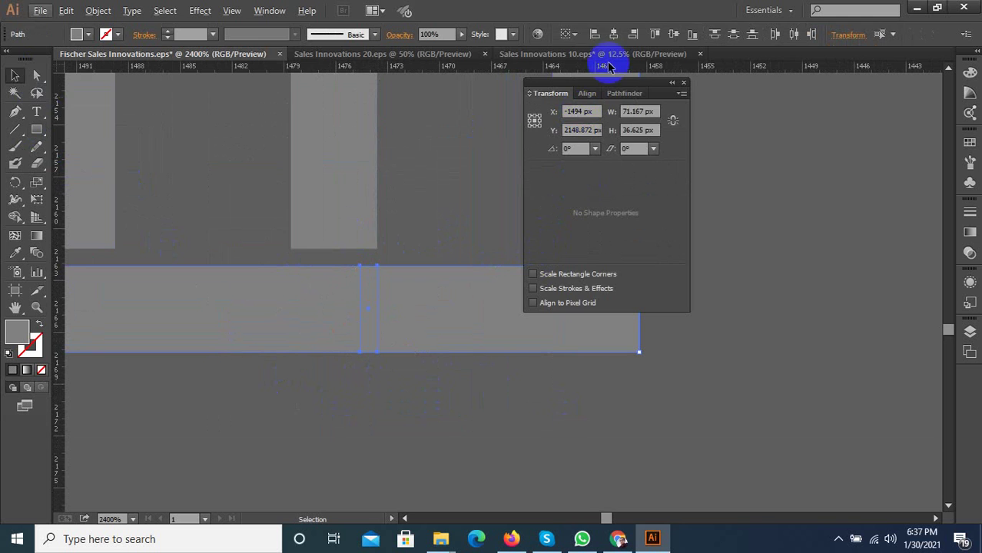
left_click(633, 93)
left_click(541, 126)
Marquee-select the right icon copy and eyedropper the template logo's blue onto it
key("ctrl+minus")
key("ctrl+minus")
key("ctrl+minus")
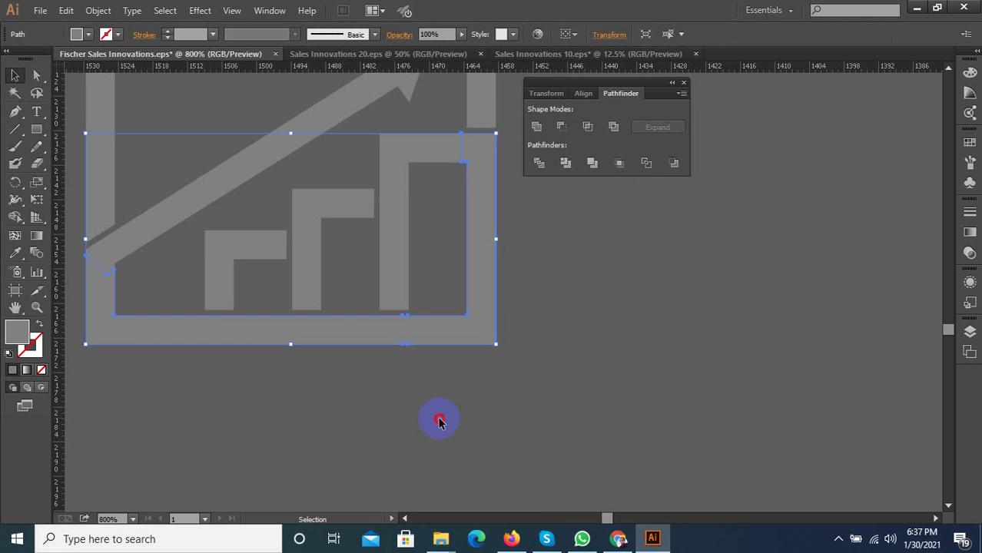
key("ctrl+minus")
left_click(455, 403)
scroll(495, 339, "down", 2)
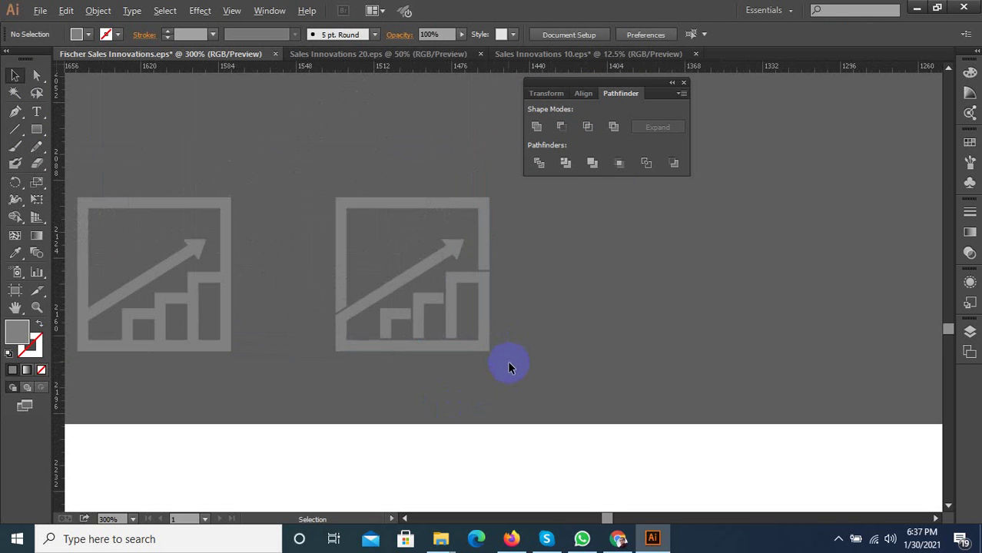
left_click_drag(561, 377, 362, 248)
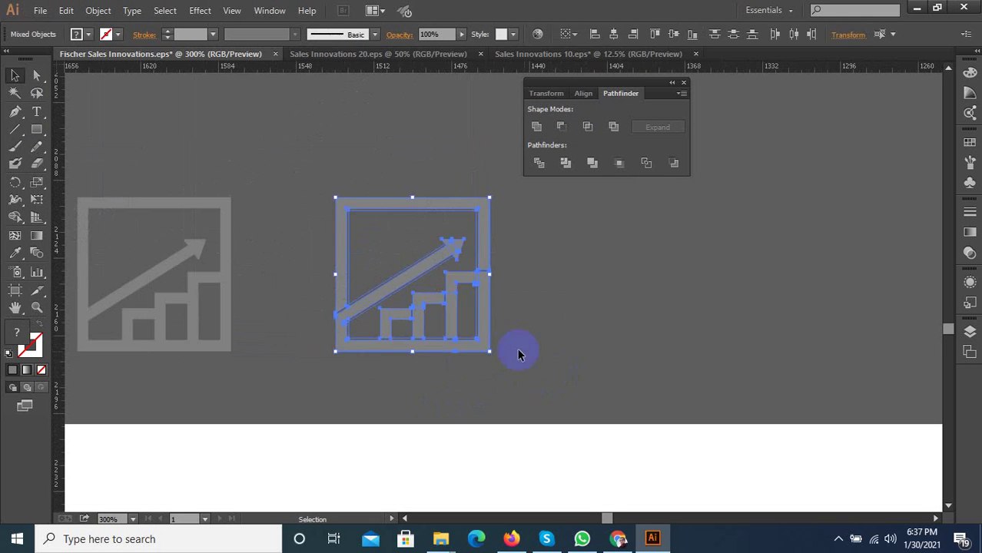
left_click(590, 374)
left_click_drag(596, 372, 282, 164)
scroll(372, 184, "down", 2)
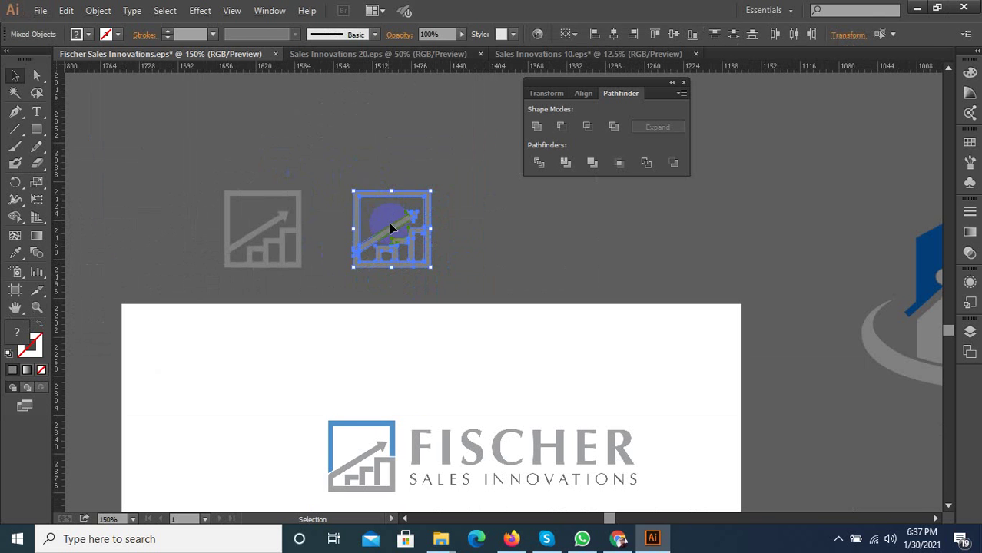
left_click(330, 422)
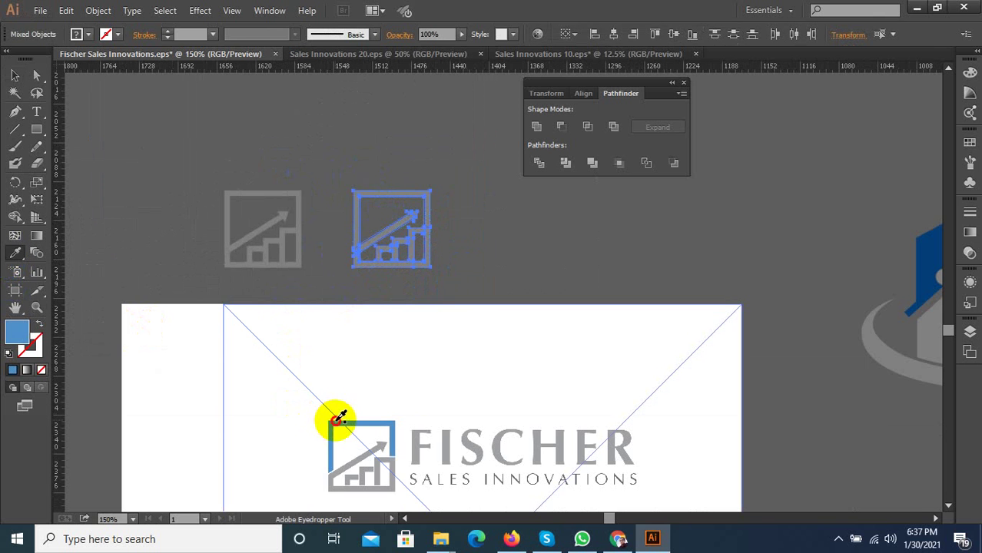
Alt-drag a duplicate of the blue icon to its right
left_click(14, 74)
left_click(491, 172)
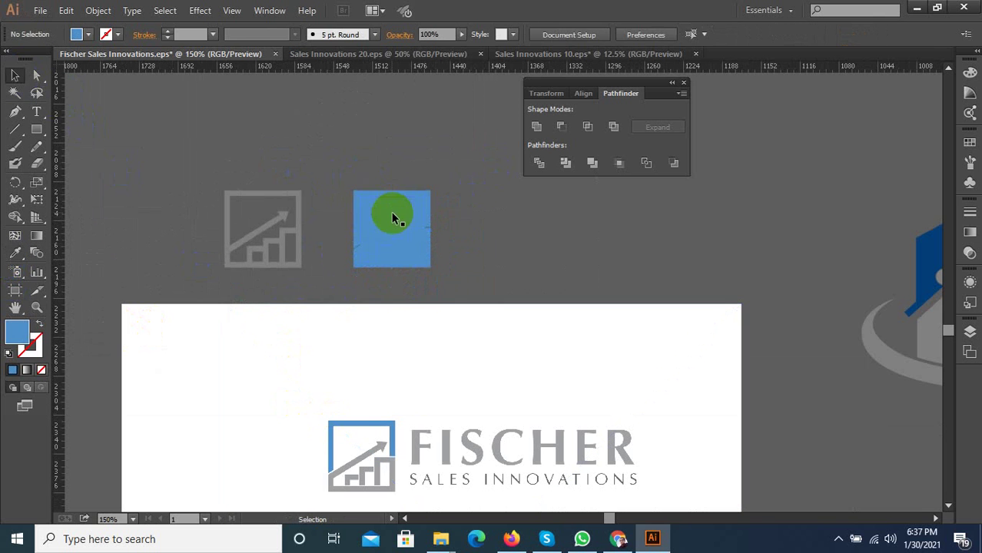
left_click(386, 236)
left_click_drag(385, 235, 500, 236)
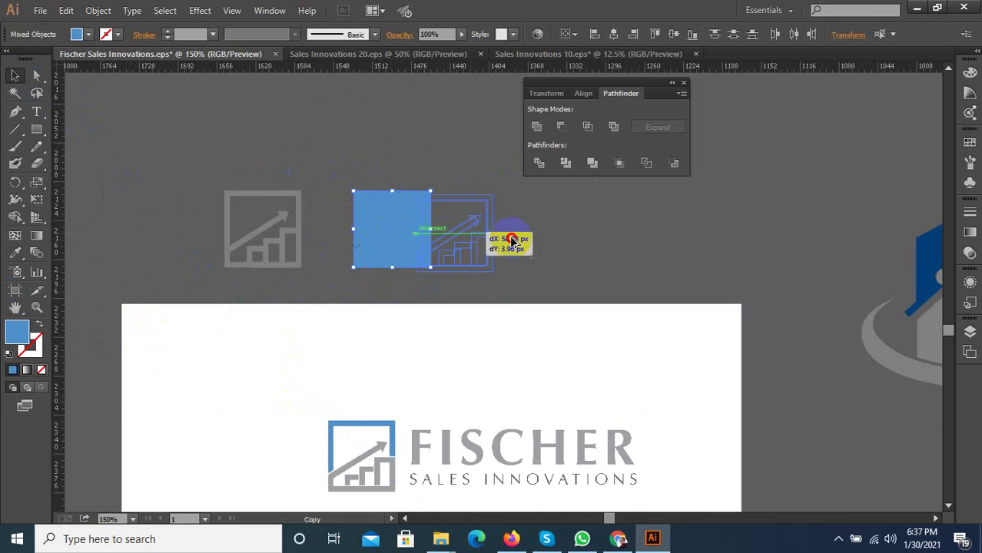
left_click(590, 254)
Delete the solid blue background fill behind the original icon
left_click(393, 208)
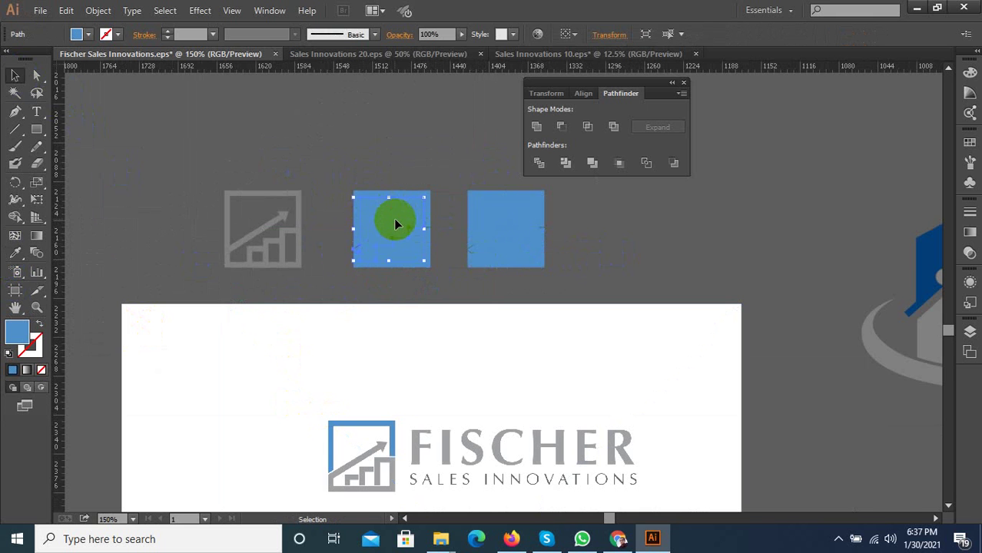
left_click(397, 223, "shift")
left_click(392, 216)
key("Delete")
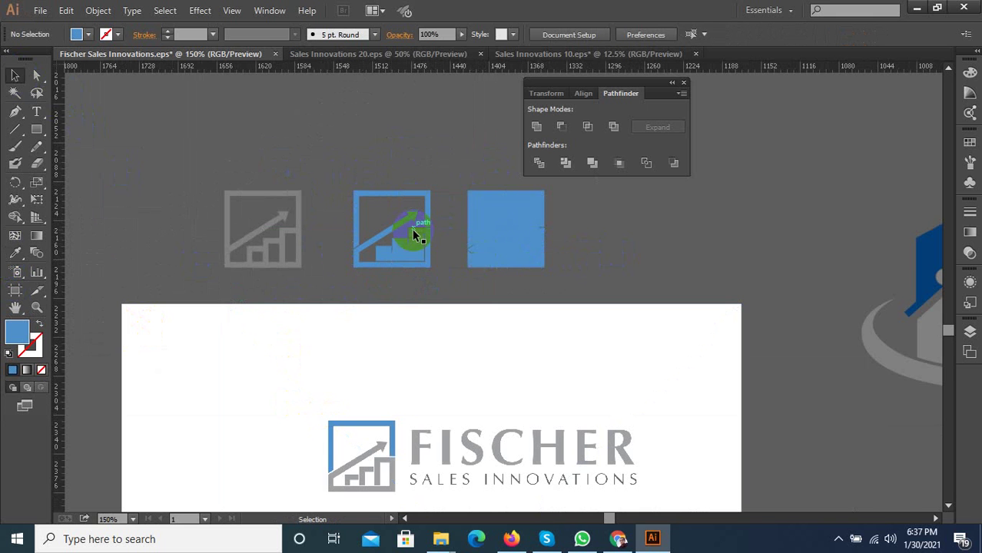
left_click(415, 253)
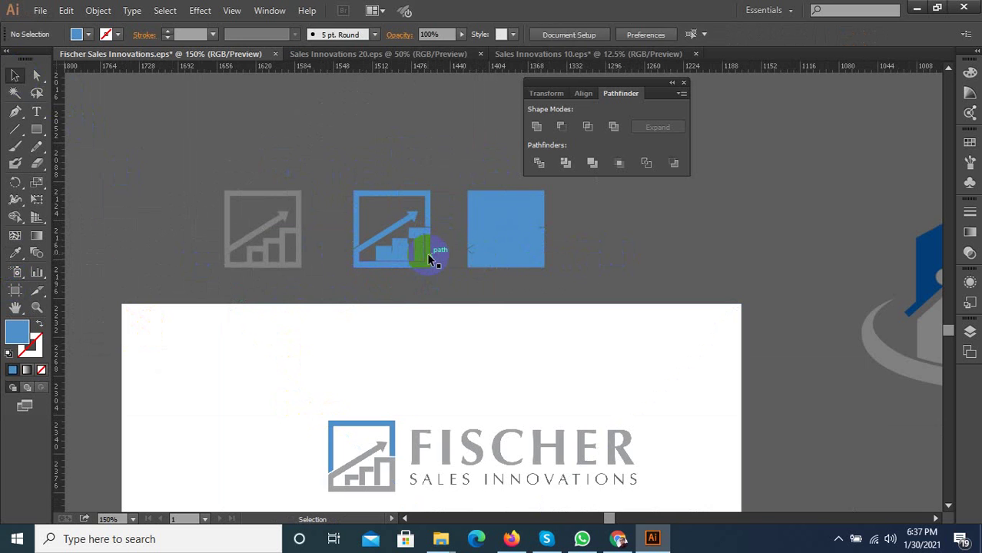
scroll(417, 253, "up", 3)
Delete the three leftover blue blocks inside the icon's bars, starting with the tallest
scroll(461, 233, "up", 3)
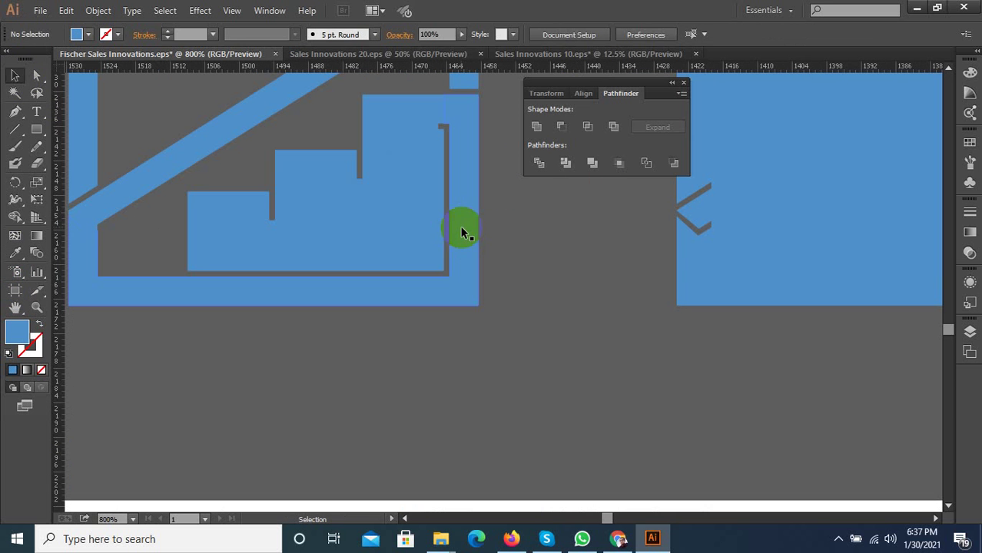
left_click(424, 194)
key("Delete")
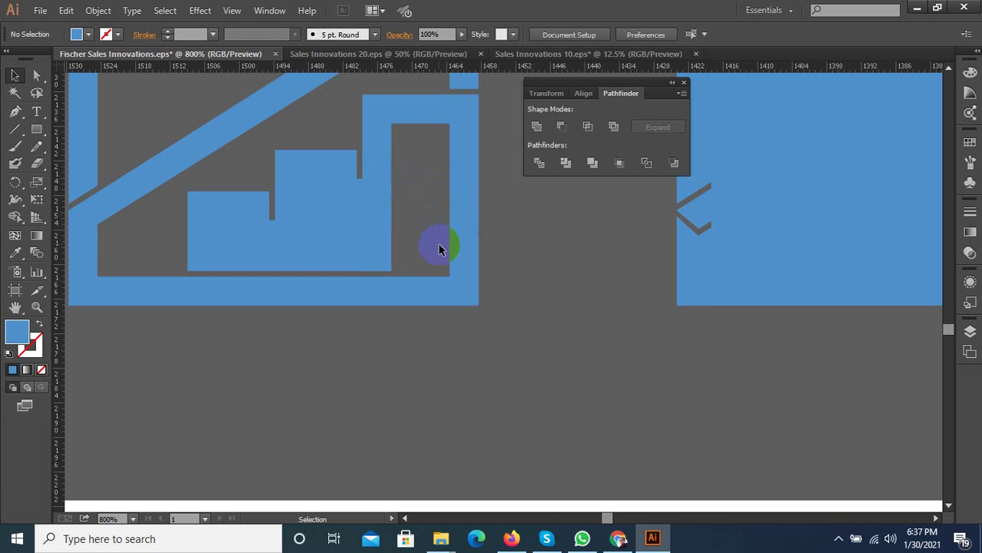
left_click(334, 231)
key("Delete")
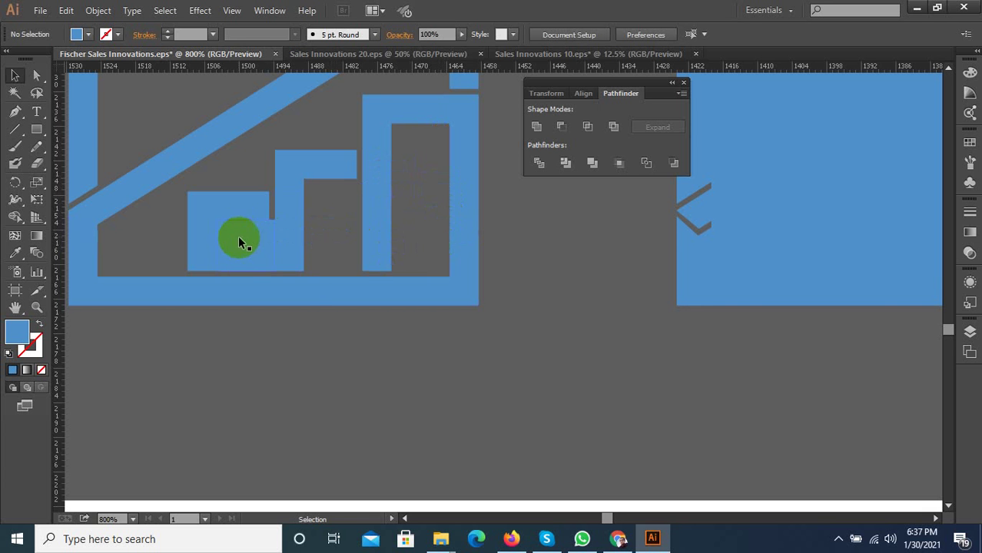
left_click(231, 239)
key("Delete")
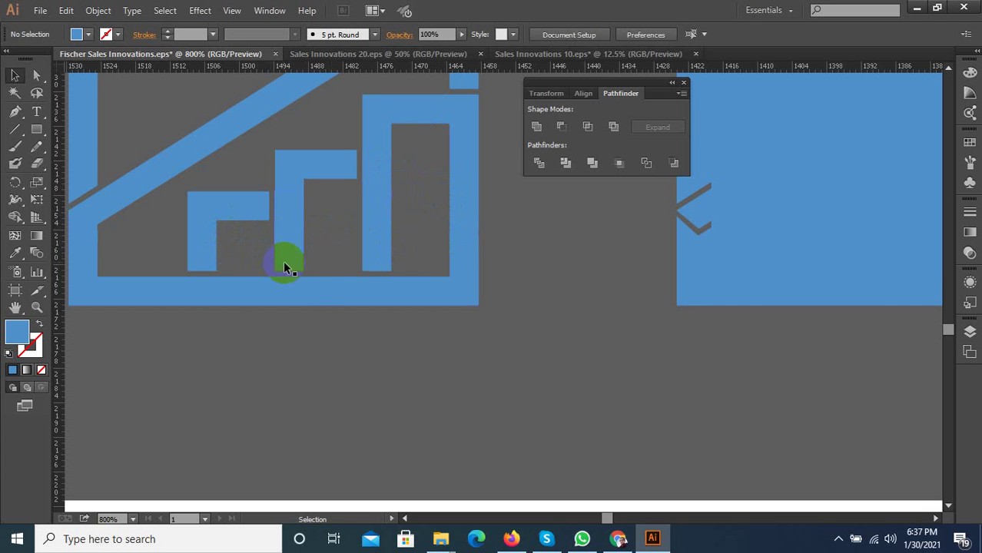
scroll(353, 336, "down", 3)
scroll(357, 336, "down", 2)
Select the icon outline and arrow and eyedropper the grey icon's colour onto them
scroll(346, 315, "up", 2)
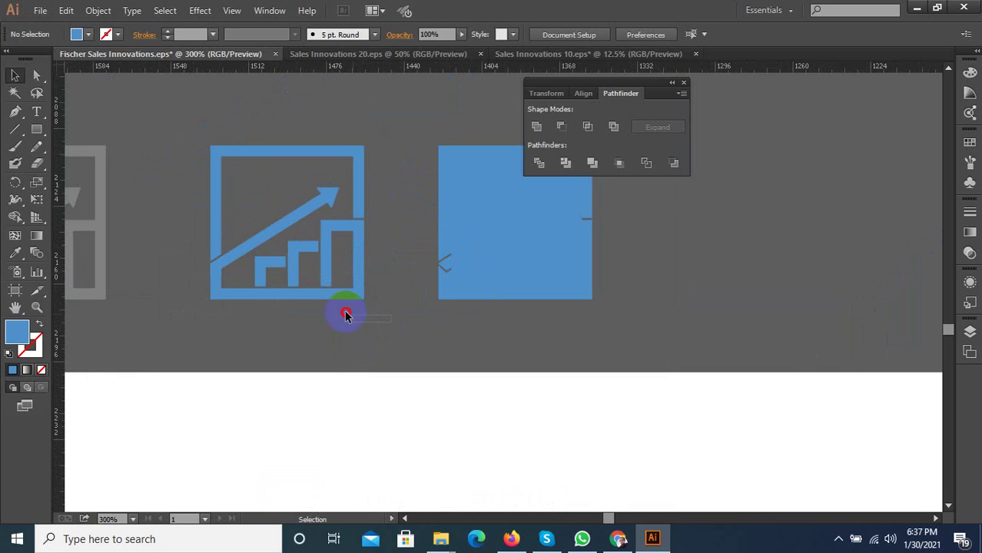
left_click(268, 247)
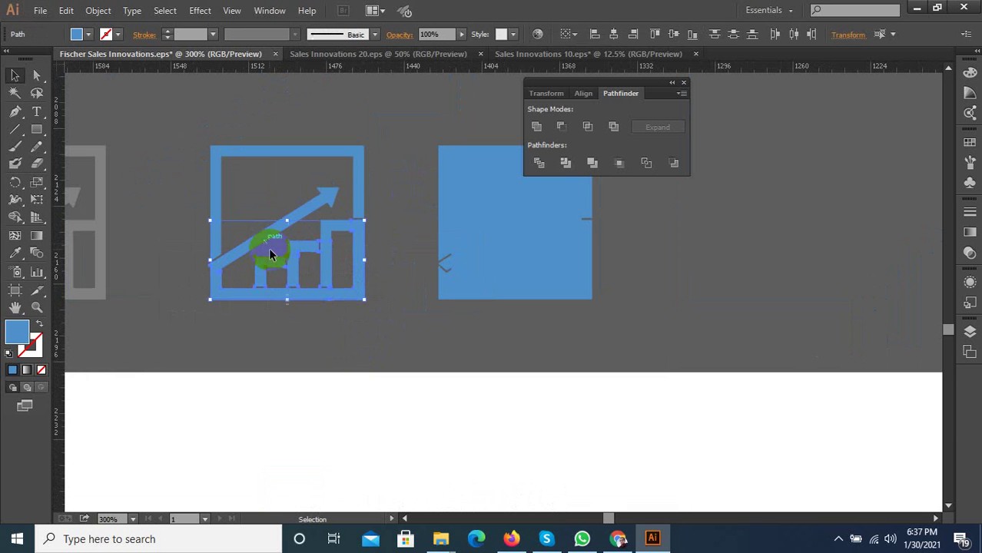
left_click(306, 209, "shift")
left_click(15, 252)
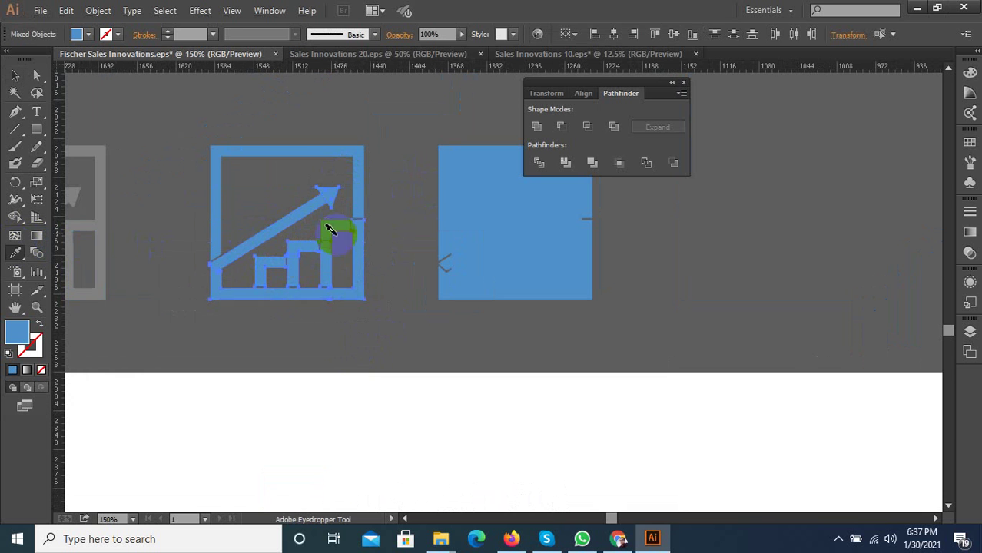
scroll(328, 229, "down", 2)
scroll(584, 345, "down", 2)
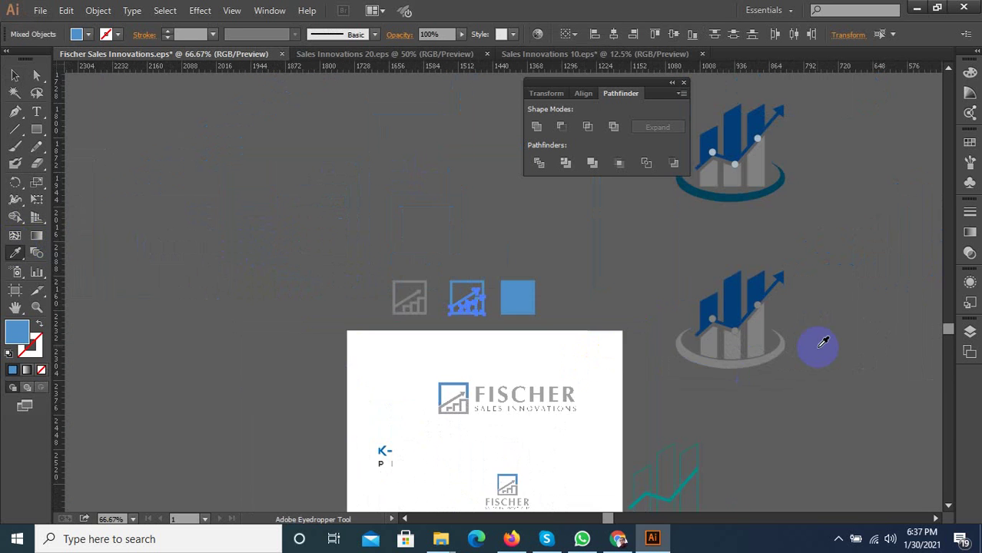
left_click(467, 302)
scroll(474, 303, "up", 3)
scroll(480, 309, "up", 2)
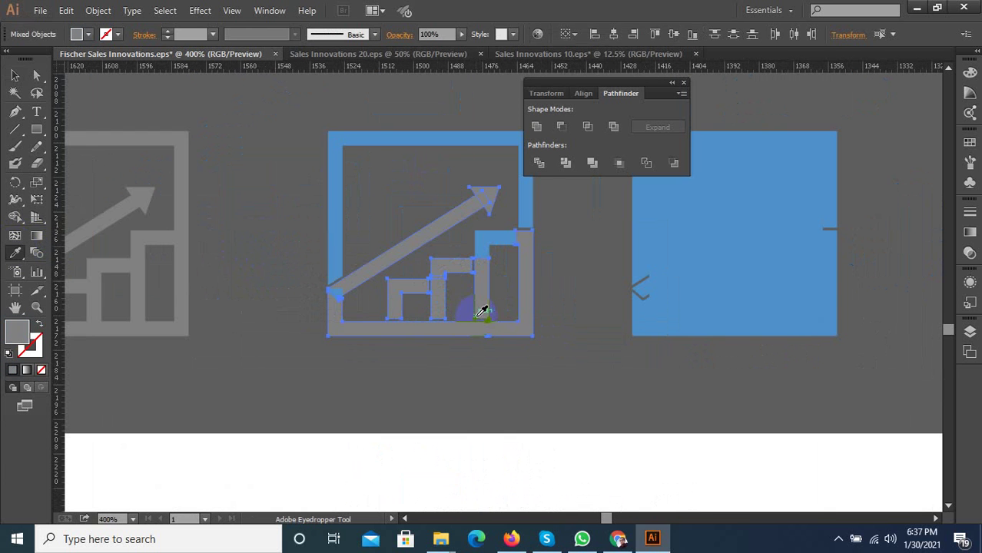
Delete the old bar-chart graphic and paste the new grey icon into the Fischer logo
left_click(16, 75)
scroll(275, 268, "down", 2)
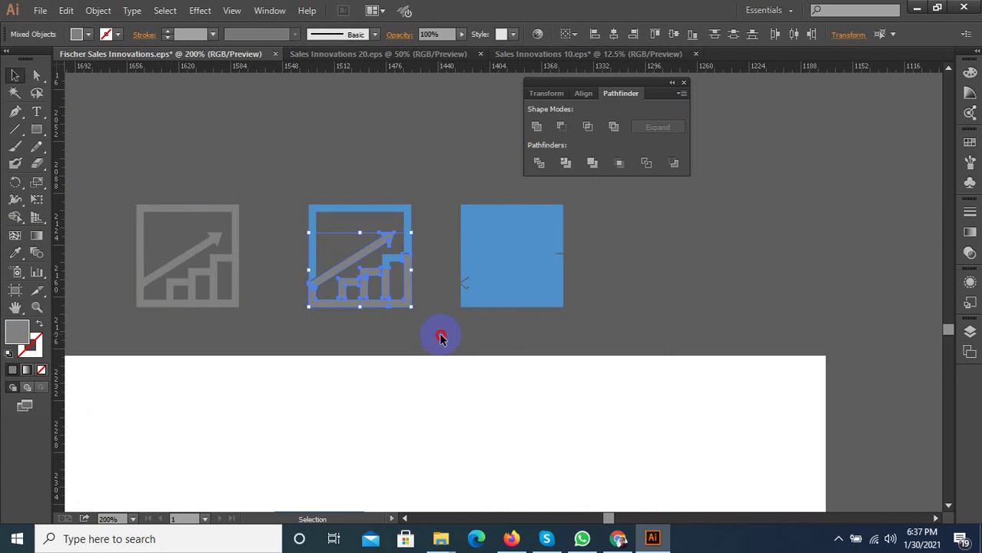
left_click_drag(440, 338, 246, 147)
scroll(300, 337, "down", 5)
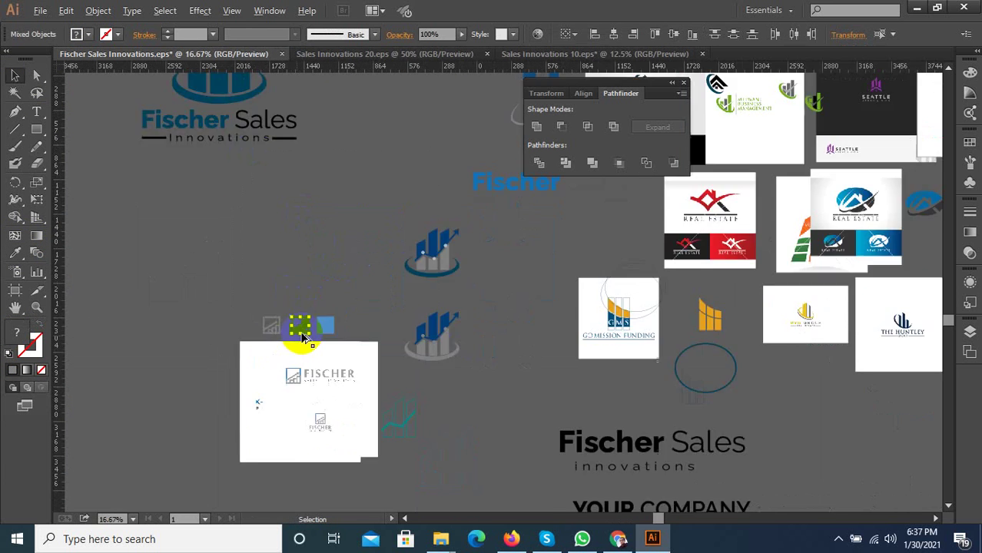
scroll(303, 338, "up", 1)
scroll(450, 253, "up", 1)
scroll(334, 256, "up", 1)
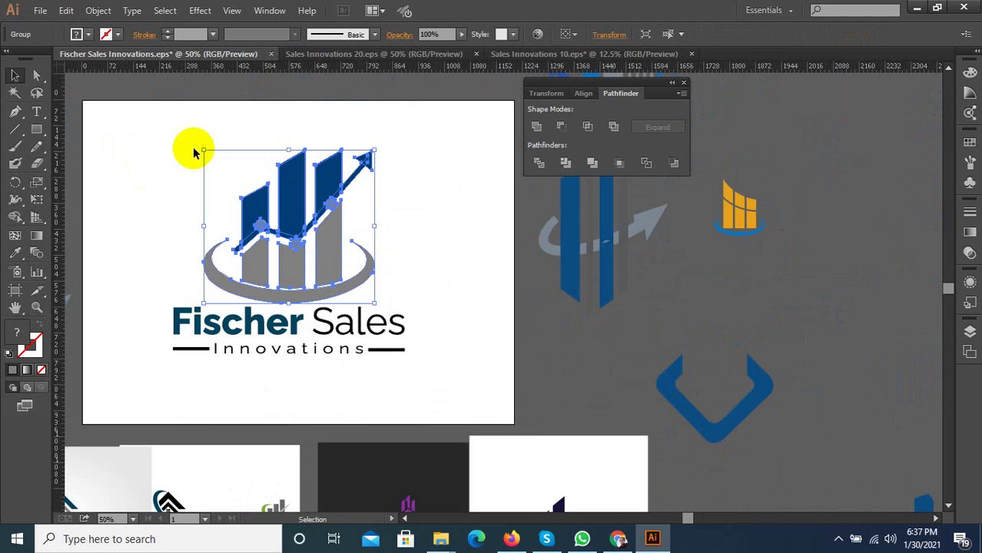
key("Delete")
key("ctrl+v")
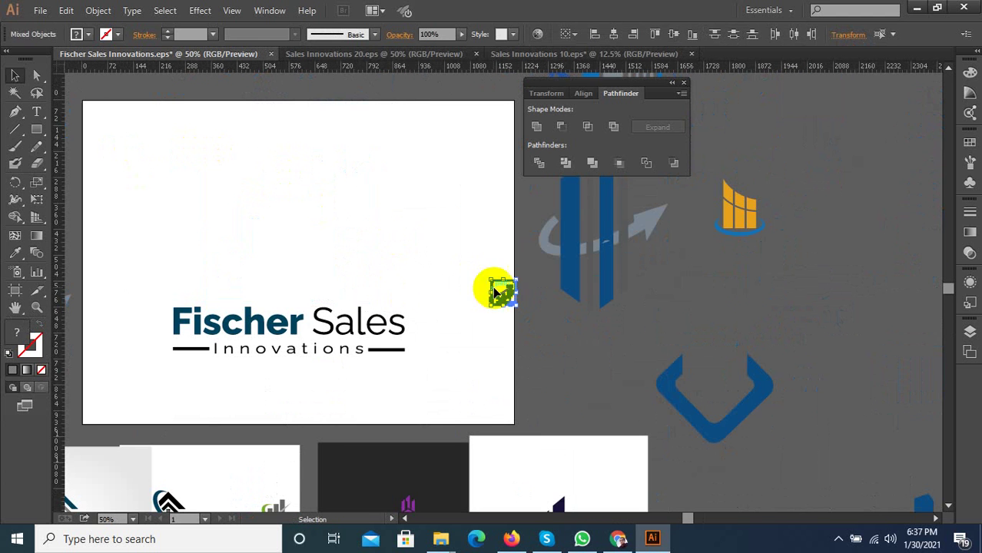
Move the new icon above the Fischer Sales text and make the arrowhead and bars dark navy
mouse_move(495, 292)
left_mouse_down()
mouse_move(275, 202)
mouse_move(338, 261)
mouse_move(346, 300)
left_mouse_up()
scroll(274, 219, "up", 2)
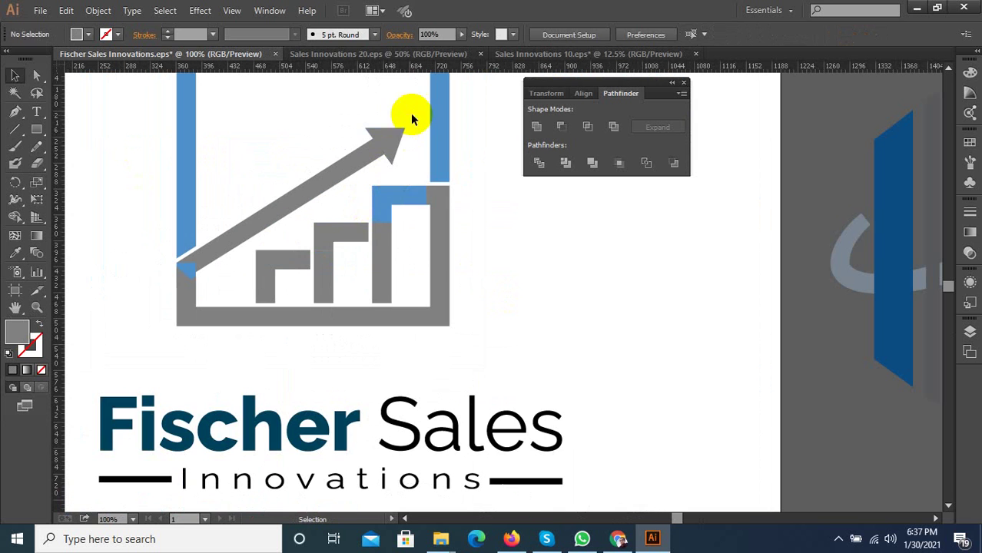
left_click_drag(417, 99, 338, 246)
left_click(179, 267, "shift")
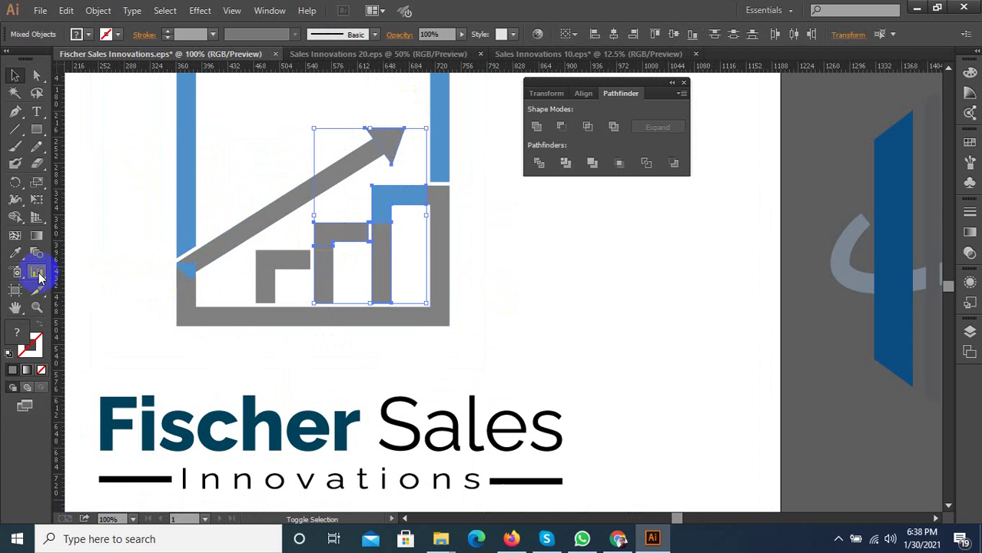
left_click(181, 268, "shift")
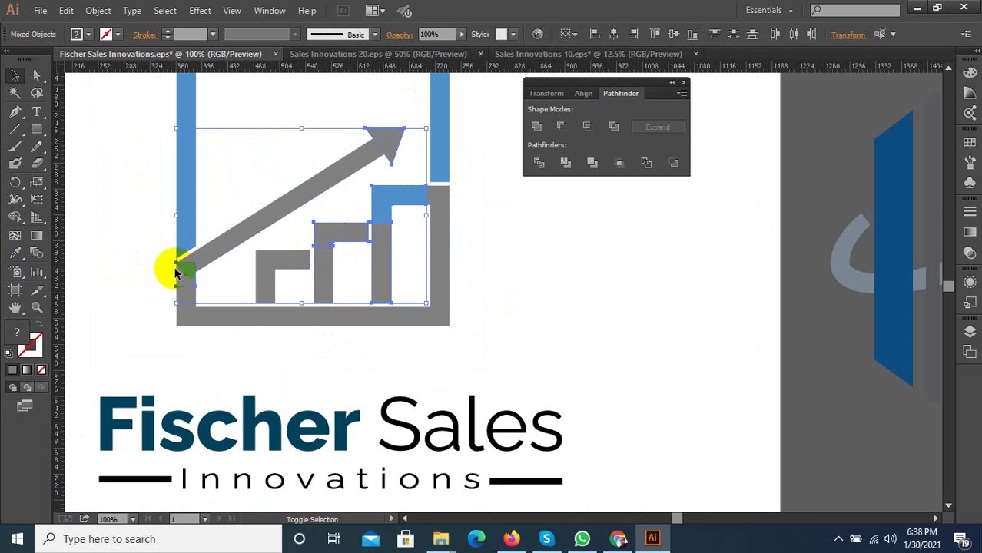
left_click(34, 258)
left_click(229, 407)
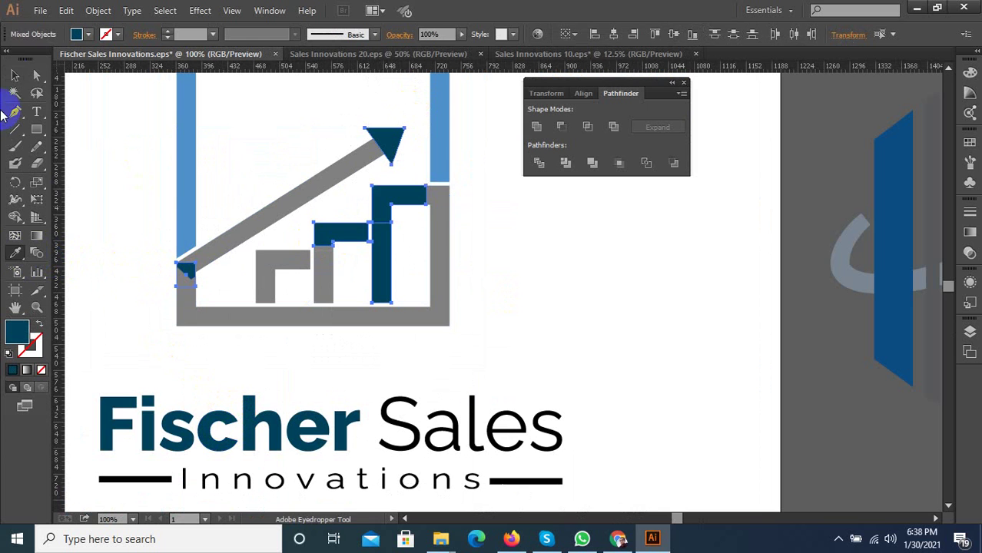
Fill the grey frame, arrow and bars with the navy of Fischer
left_click(15, 75)
left_click_drag(493, 356, 246, 192)
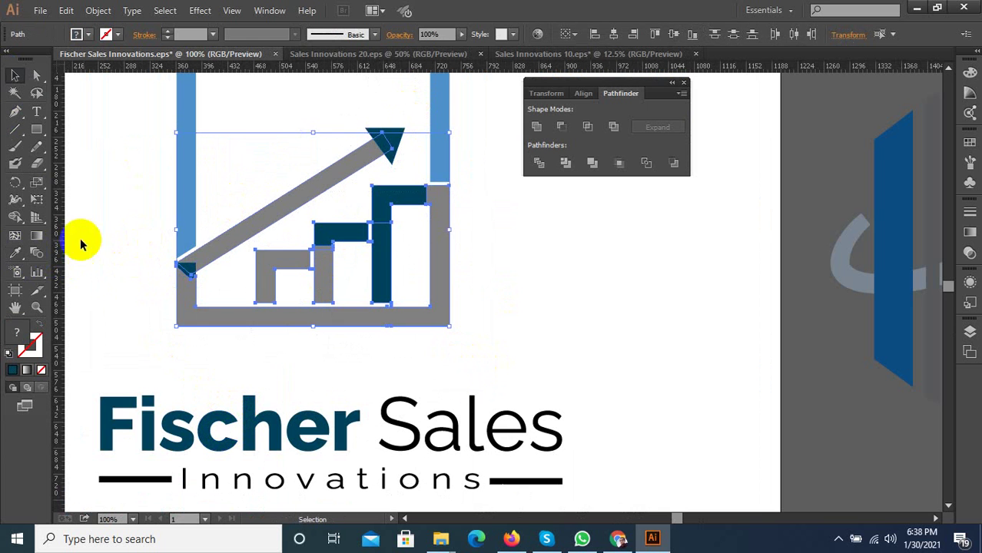
left_click(15, 252)
left_click(226, 411)
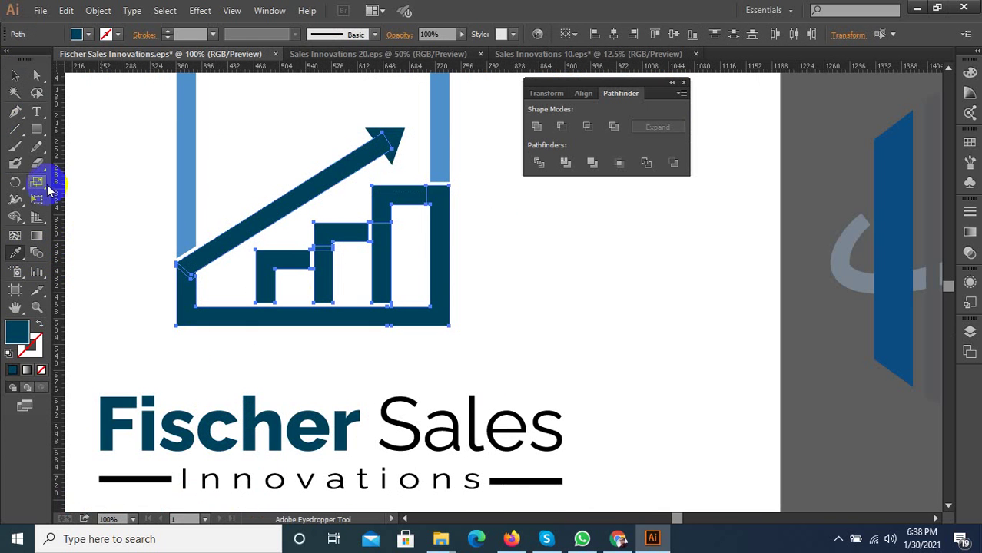
Combine the arrow pieces into one shape using Pathfinder Unite and Divide
left_click(15, 75)
left_click_drag(428, 97, 354, 138)
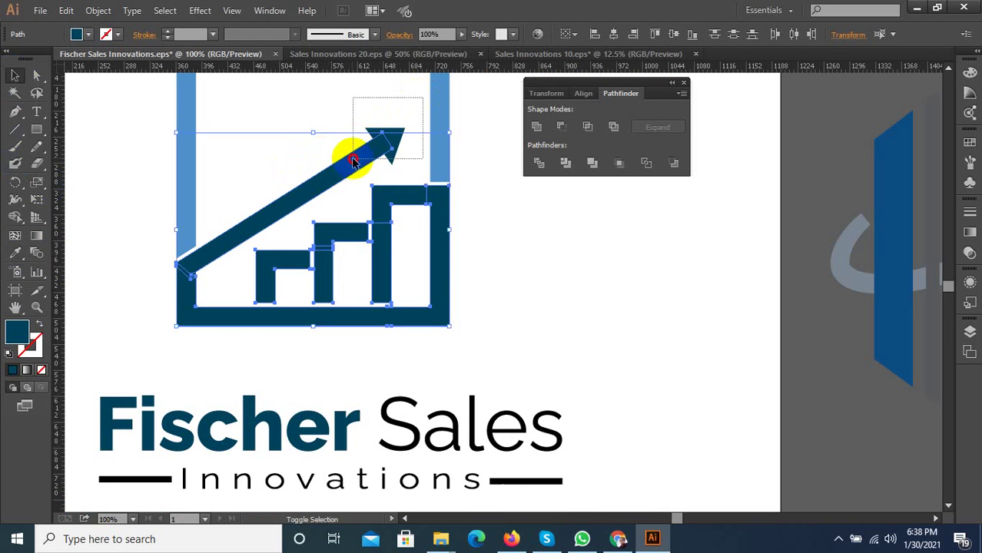
left_click(563, 164)
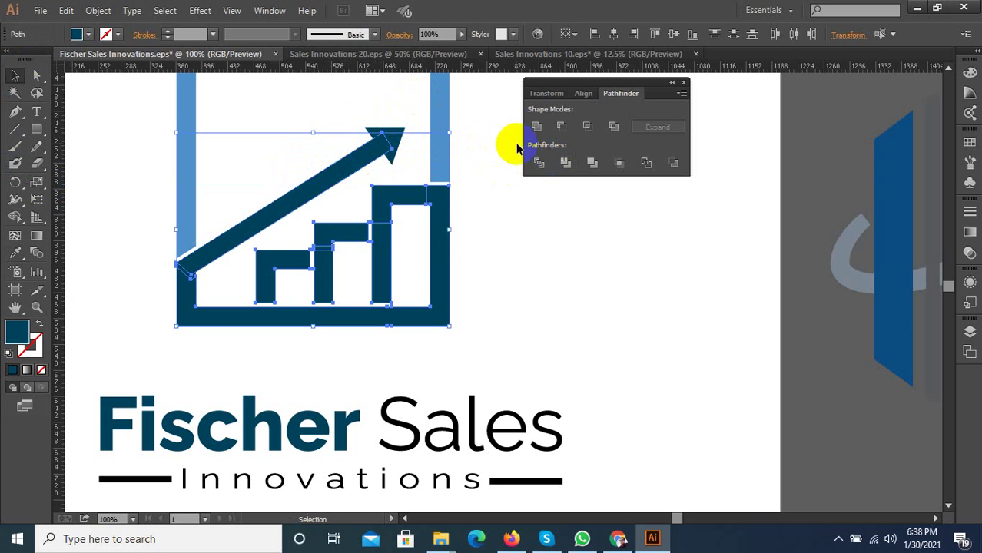
left_click(538, 162)
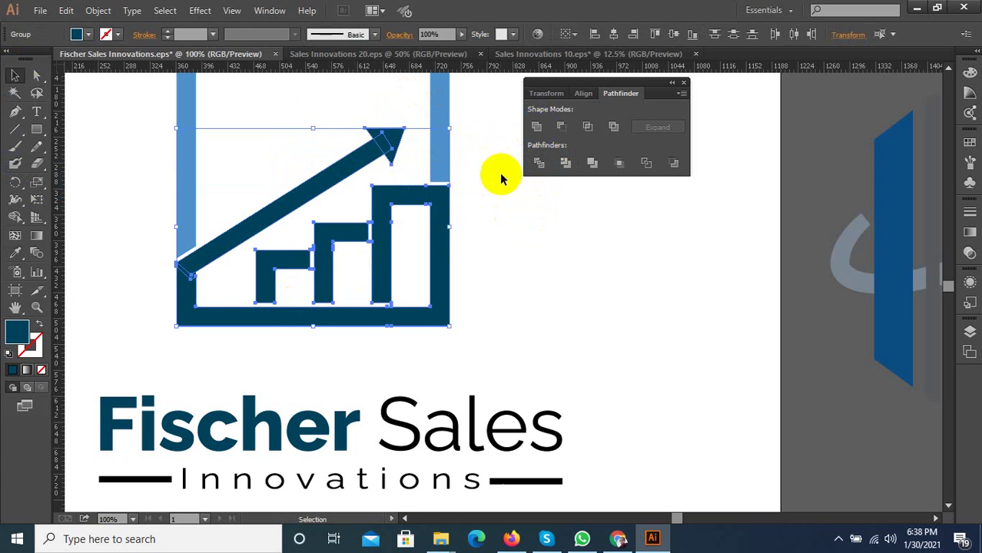
left_click(537, 126)
left_click(478, 289)
Unite all the icon's navy shapes into one
scroll(384, 329, "down", 1)
scroll(277, 308, "up", 2)
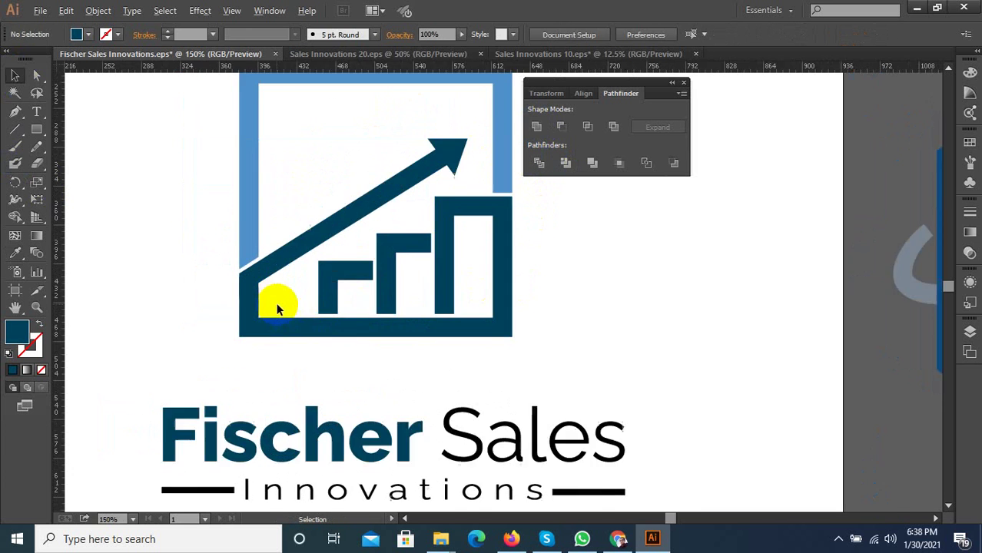
scroll(278, 308, "up", 1)
left_click_drag(206, 259, 377, 285)
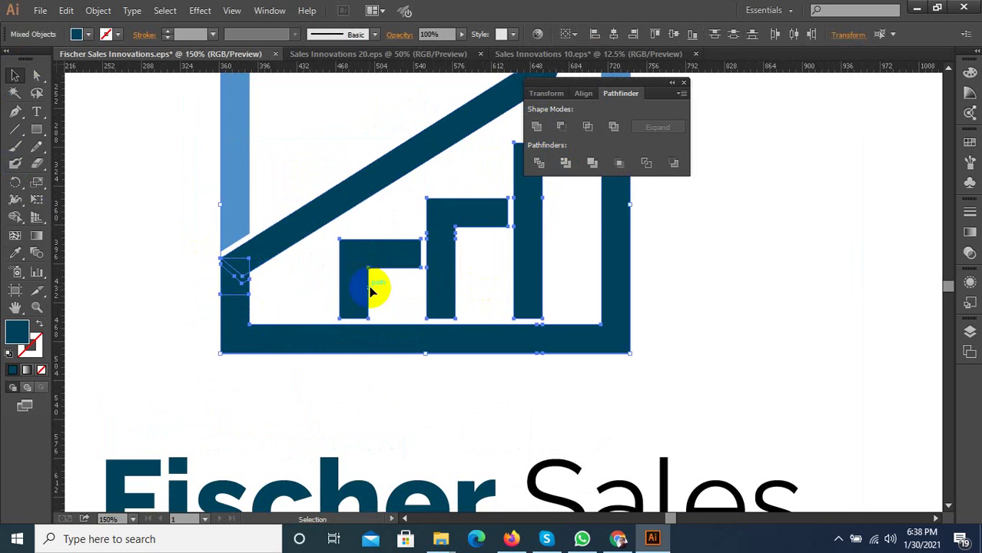
left_click(529, 130)
Give the remaining blue frame piece the black of the Sales lettering
scroll(532, 281, "down", 2)
left_click(324, 246)
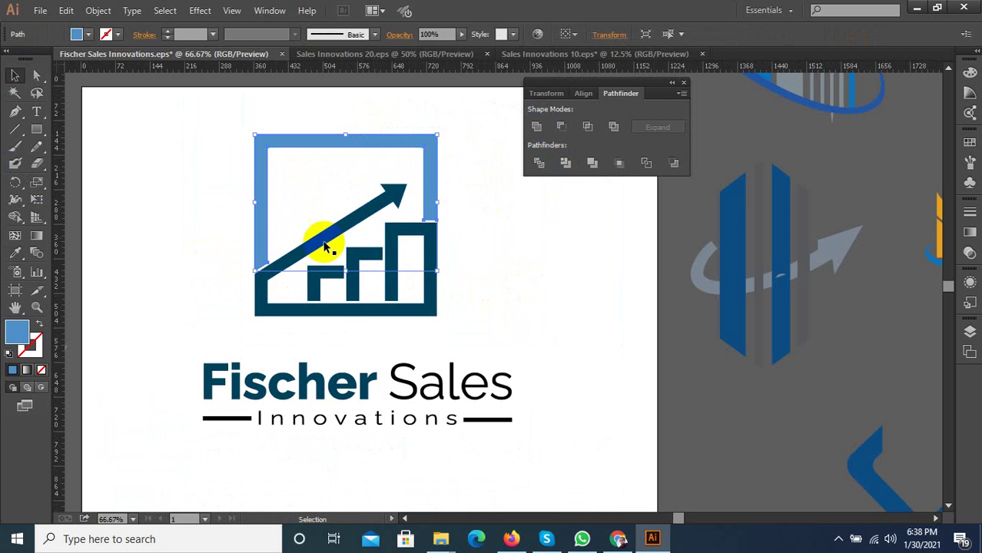
left_click(14, 252)
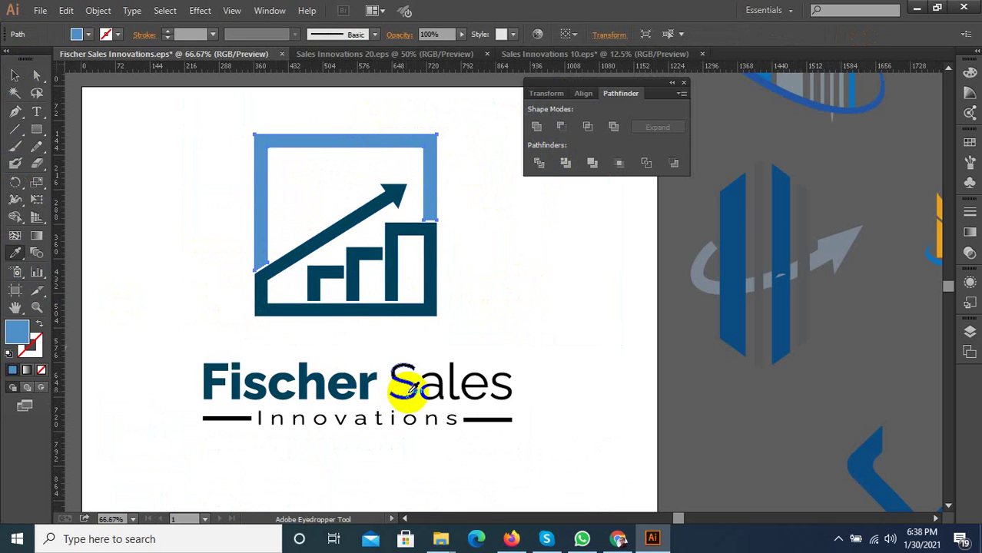
left_click(407, 388)
left_click(15, 75)
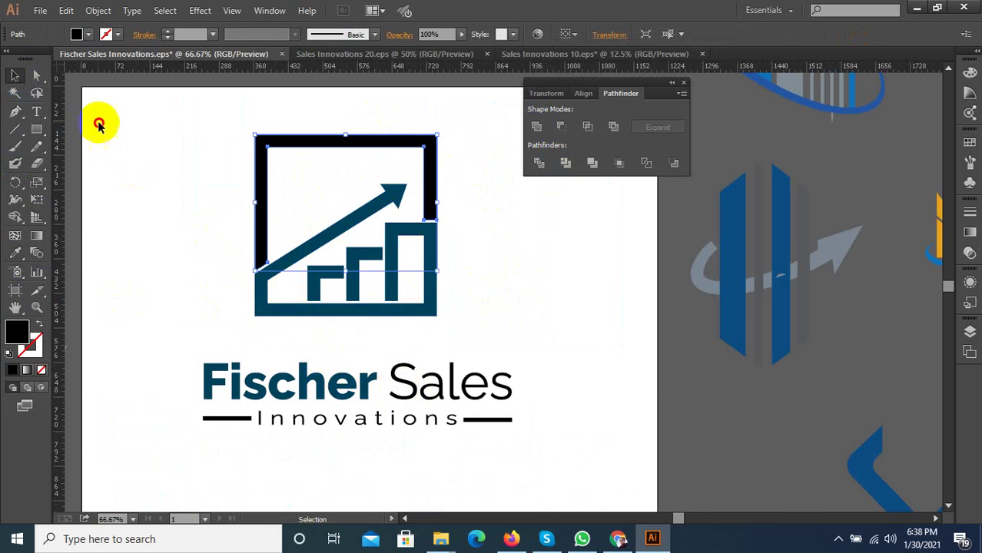
Group all parts of the new icon and nudge it down toward the text
scroll(321, 305, "down", 2)
left_click_drag(406, 212, 262, 318)
right_click(343, 278)
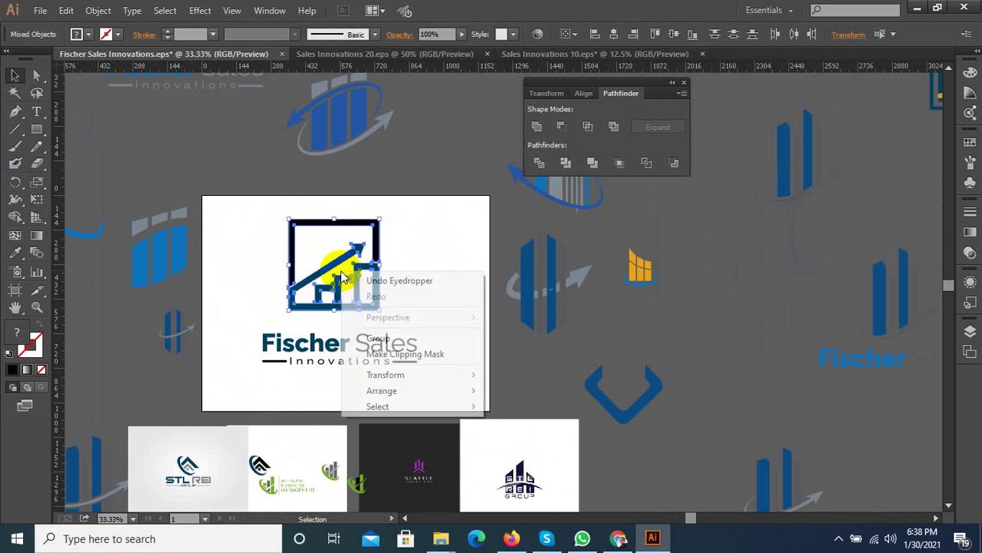
left_click(351, 338)
scroll(346, 314, "up", 2)
left_click_drag(347, 311, 355, 331)
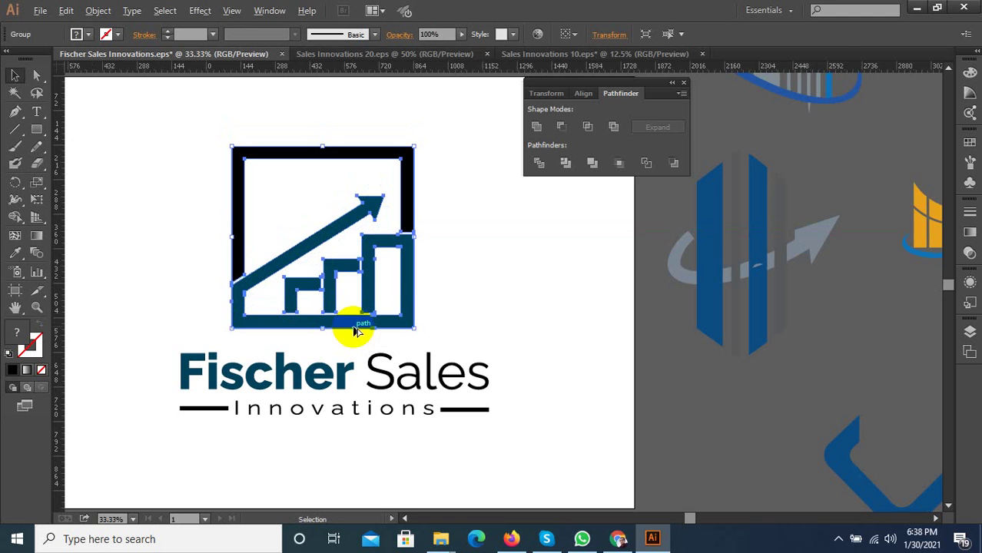
scroll(353, 331, "down", 3)
left_click(838, 539)
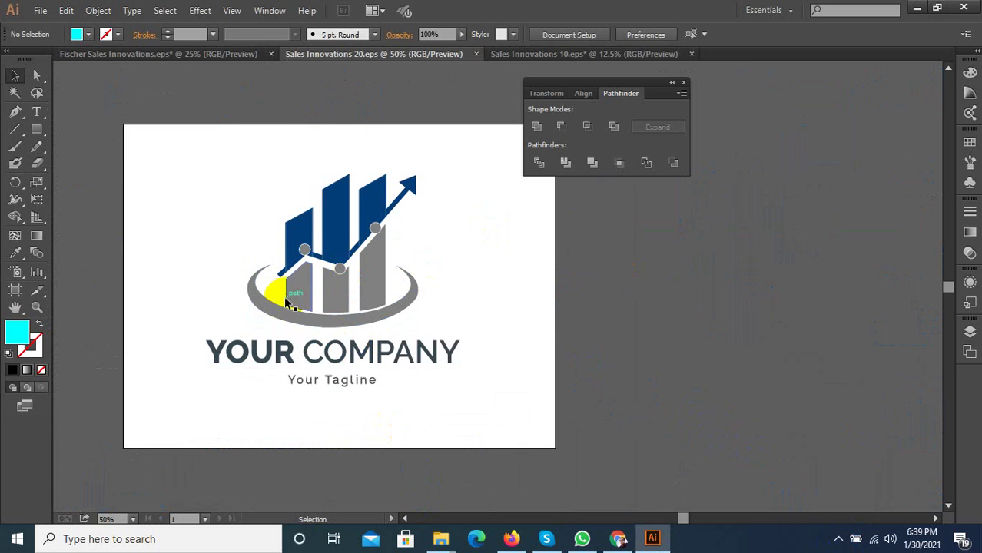
Replace the template's old chart graphic with the pasted navy chart icon above YOUR COMPANY
left_click_drag(608, 215, 247, 277)
key("Delete")
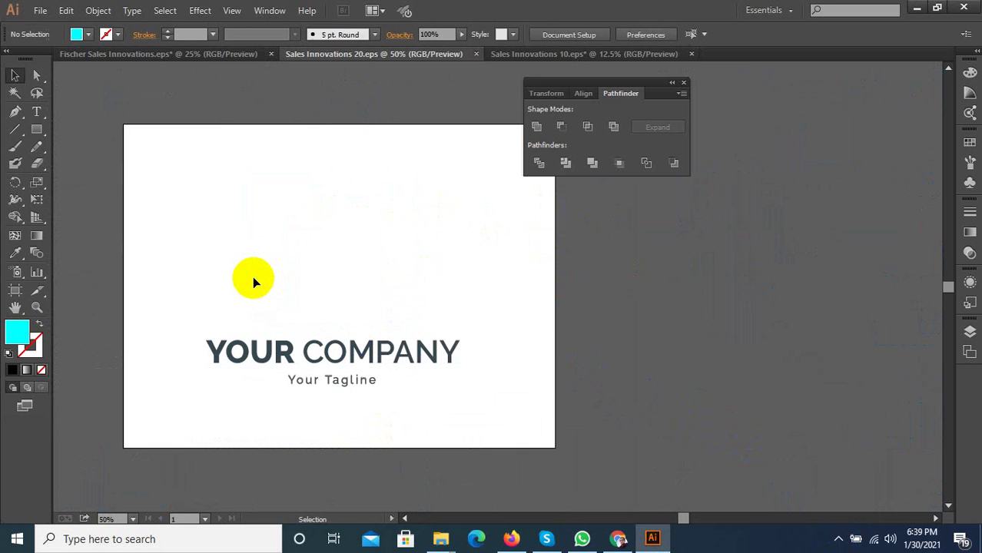
key("ctrl+v")
left_click_drag(471, 307, 318, 276)
left_click_drag(406, 421, 412, 149)
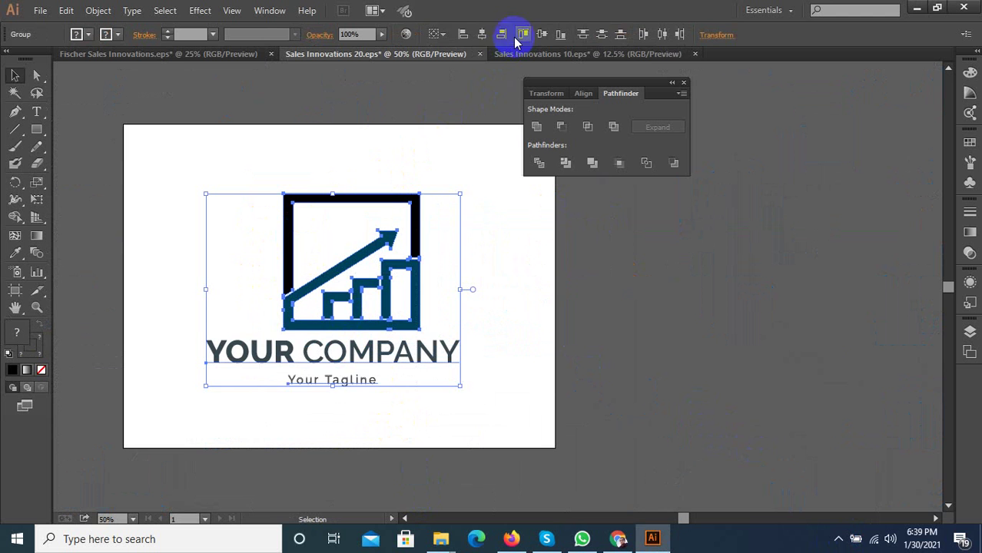
Align the horizontal centers of the chart icon and the YOUR COMPANY text
left_click(481, 34)
left_click(541, 291)
left_click_drag(393, 267, 390, 281)
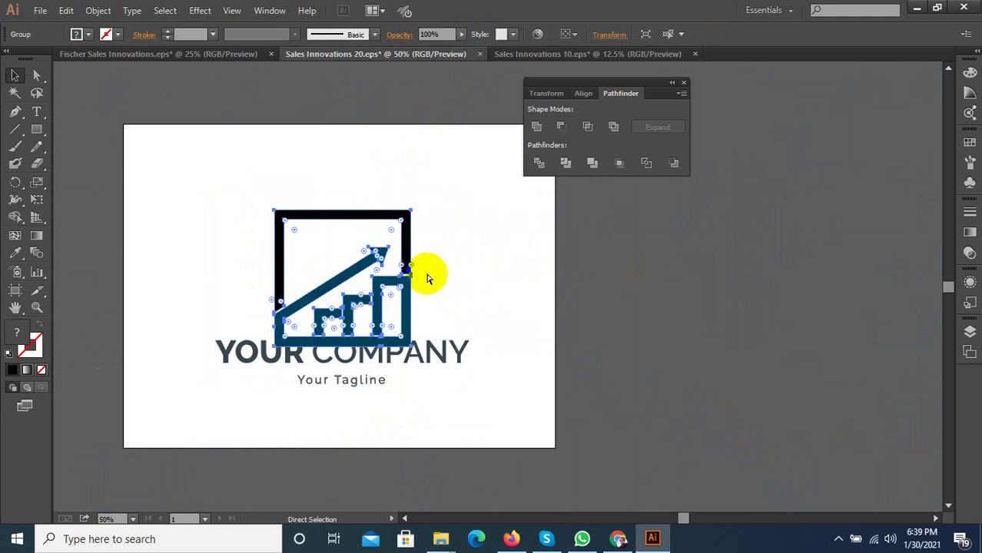
key("Delete")
key("ctrl+z")
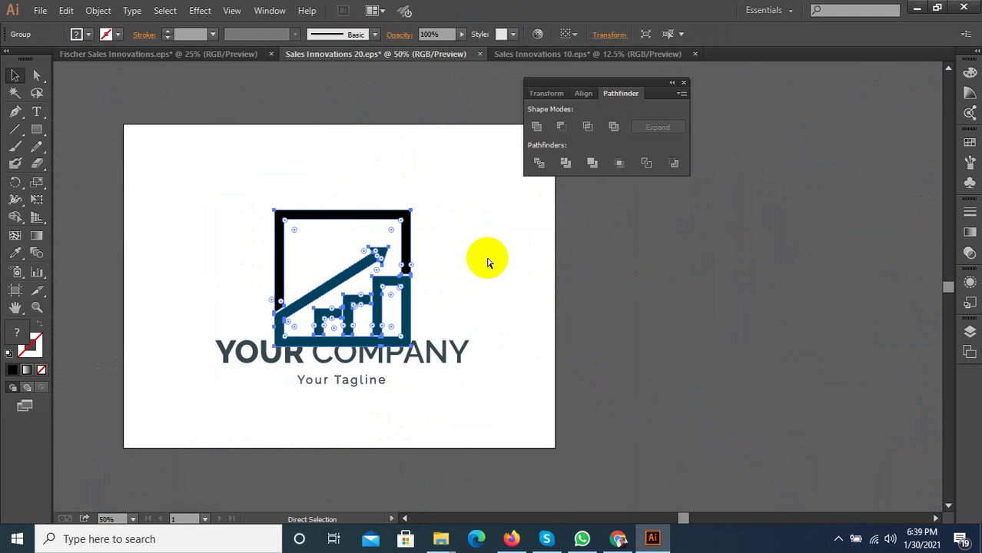
key("ctrl+z")
Shift the combined icon and text slightly into final position on the template
key("v")
left_click(339, 384)
scroll(260, 359, "up", 1)
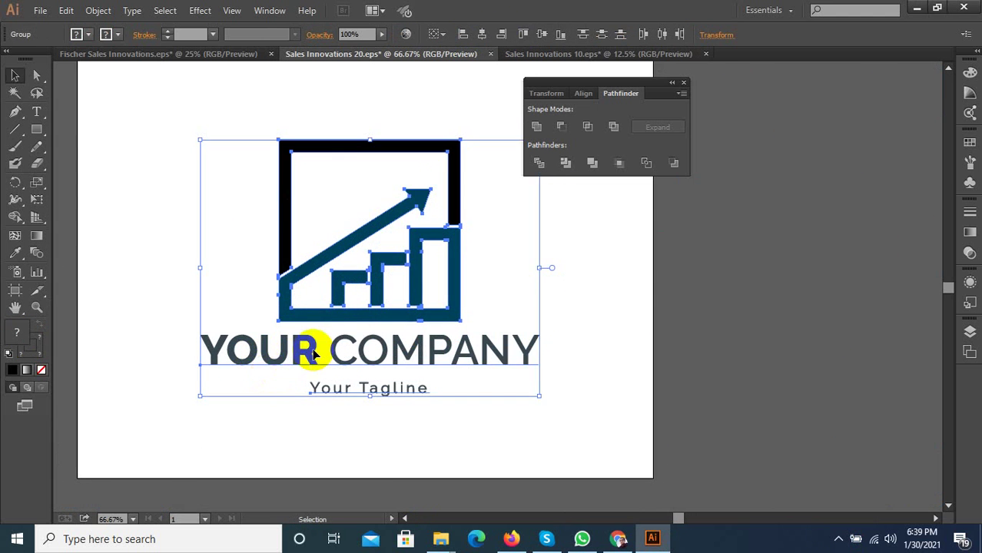
left_click_drag(329, 324, 323, 326)
scroll(457, 416, "down", 2)
left_click(457, 416)
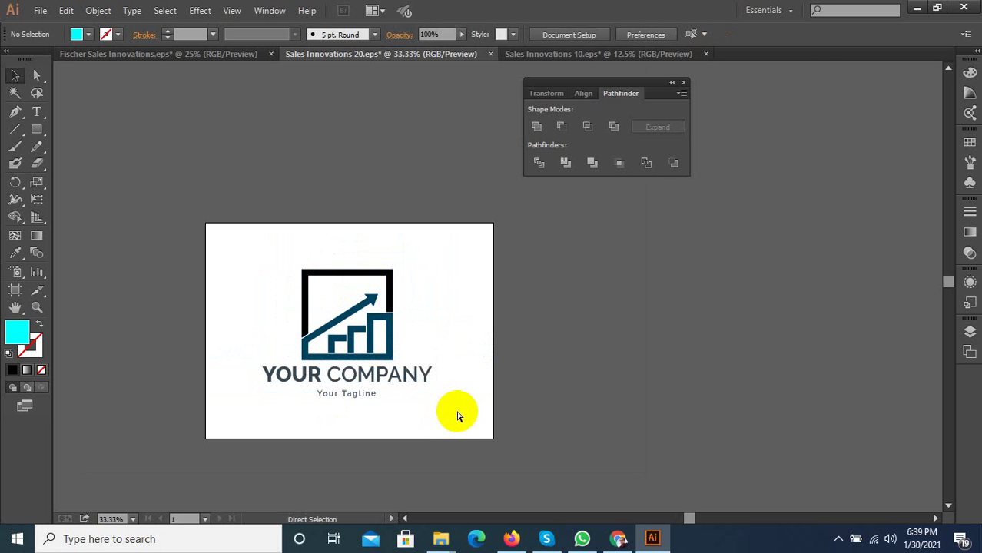
Save the logo as EPS file Sales Innovations 21, keeping the current EPS version
key("ctrl+shift+s")
type("Sales Innovations 21")
double_click(196, 377)
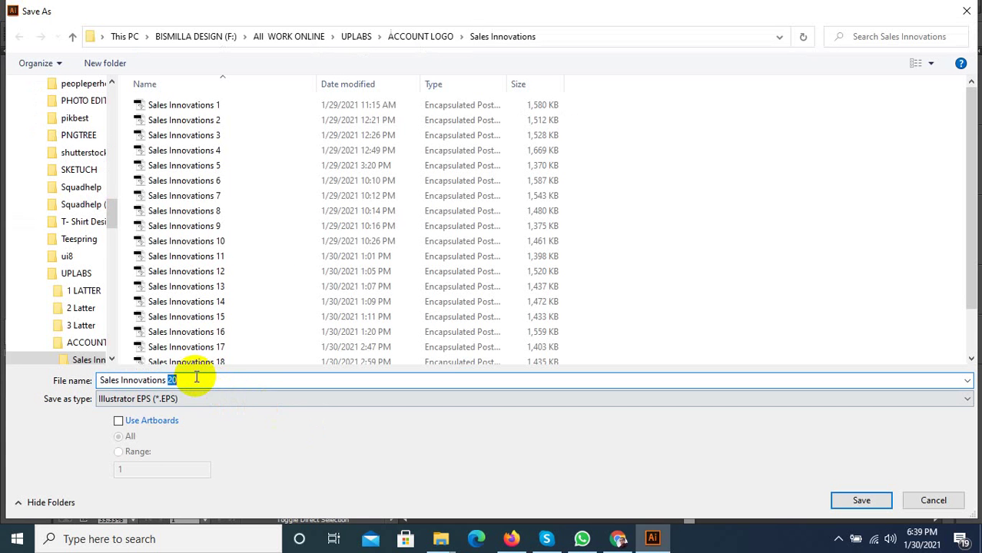
left_click(875, 500)
left_click(486, 68)
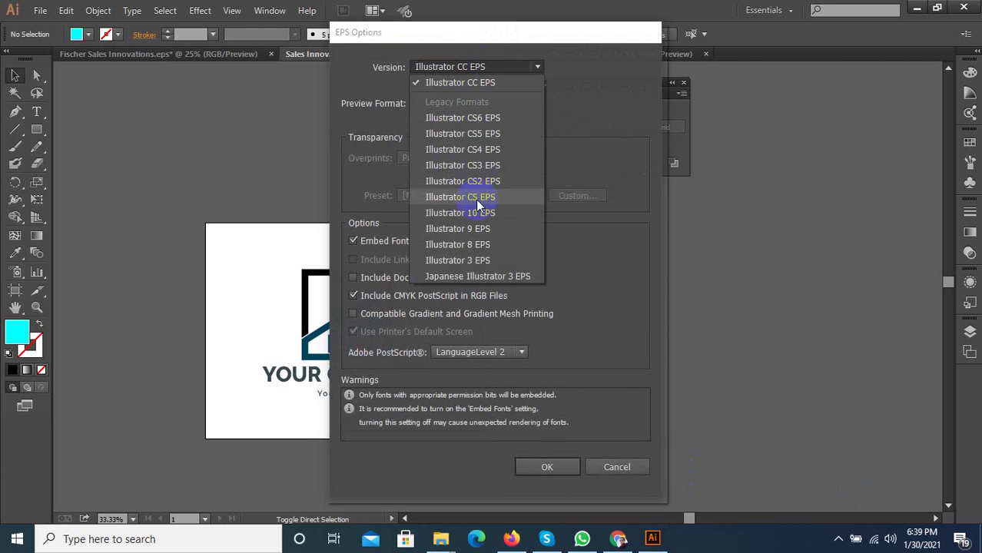
left_click(595, 142)
left_click(574, 468)
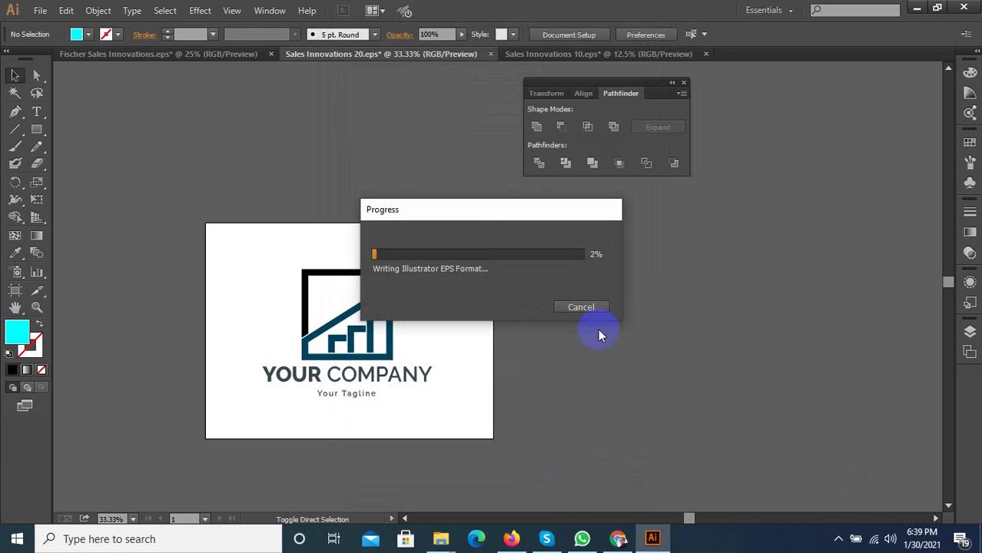
Move the logo group onto the Sales Innovations 10 lavender square and shrink it slightly to fit
left_click_drag(453, 421, 300, 286)
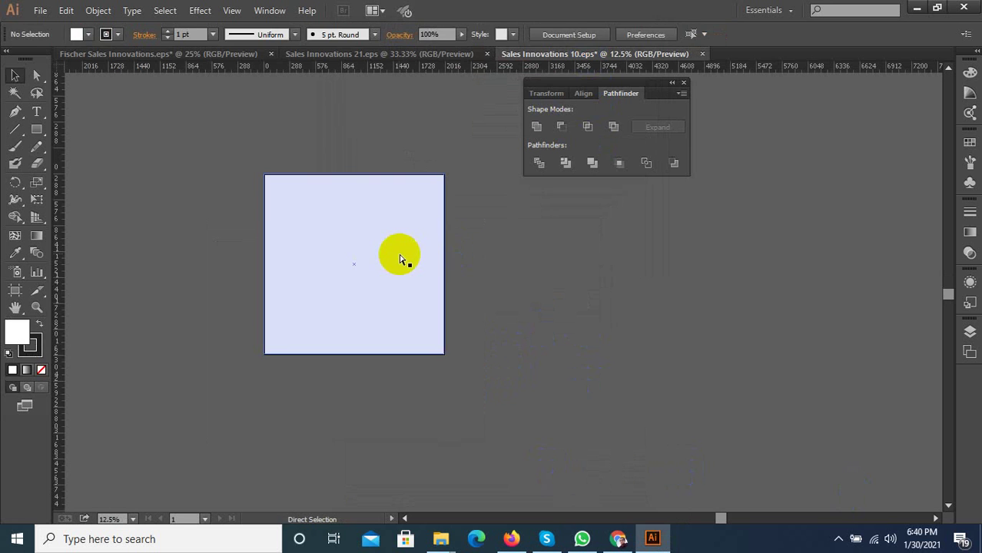
mouse_move(588, 61)
left_mouse_down()
mouse_move(501, 302)
mouse_move(361, 277)
mouse_move(420, 328)
mouse_move(416, 313)
left_mouse_up()
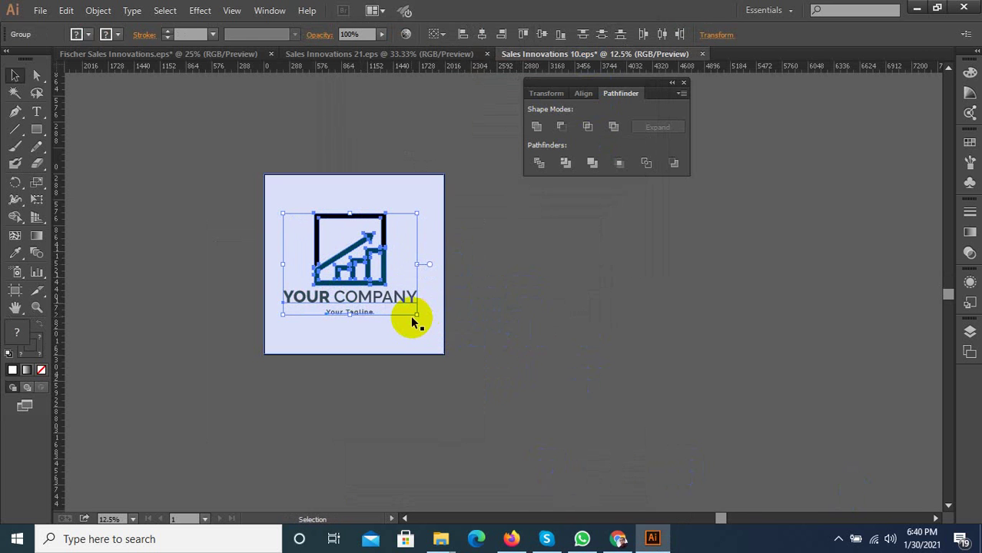
left_click(416, 315)
left_click_drag(416, 314, 407, 309)
left_click(550, 307)
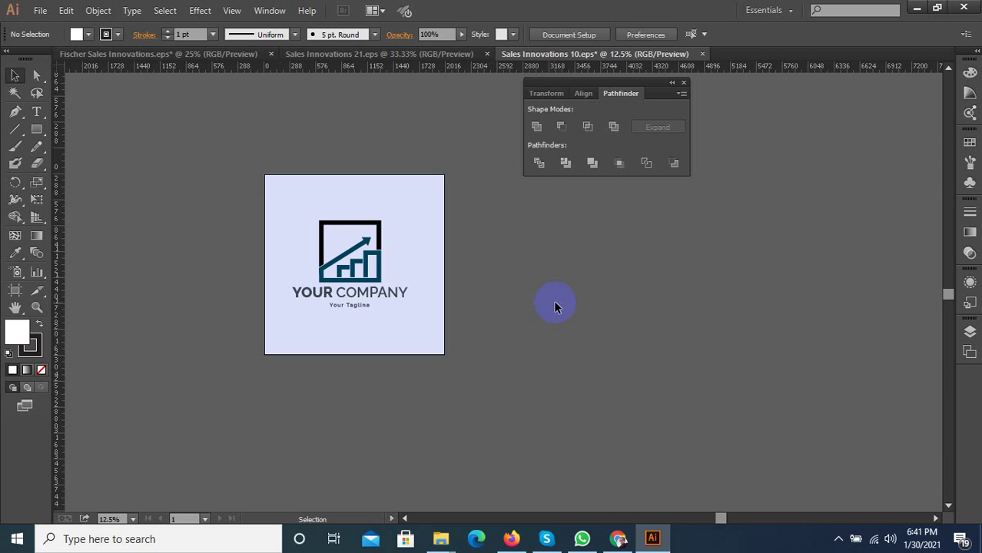
Convert the template's company text to outlines
left_click(412, 265)
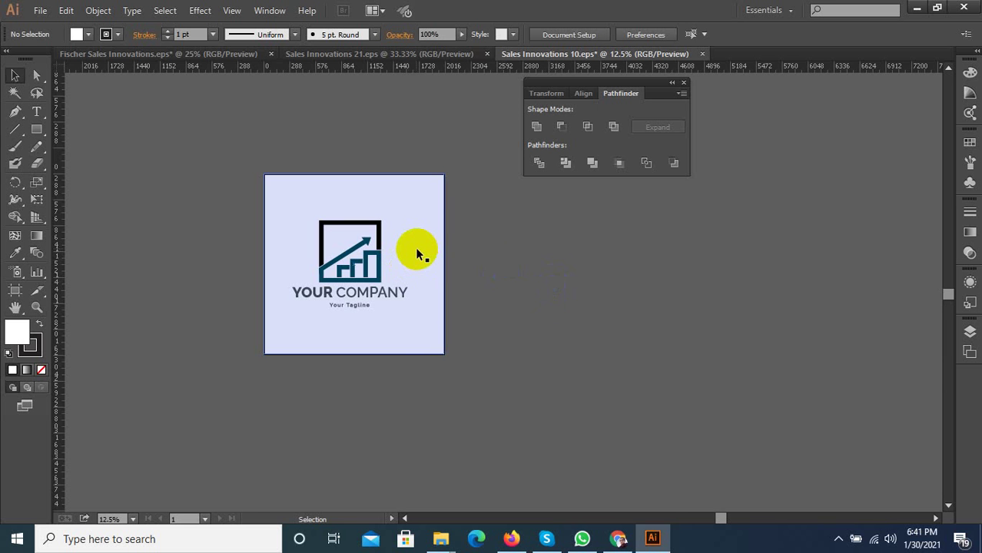
scroll(414, 245, "down", 3)
scroll(597, 235, "up", 3)
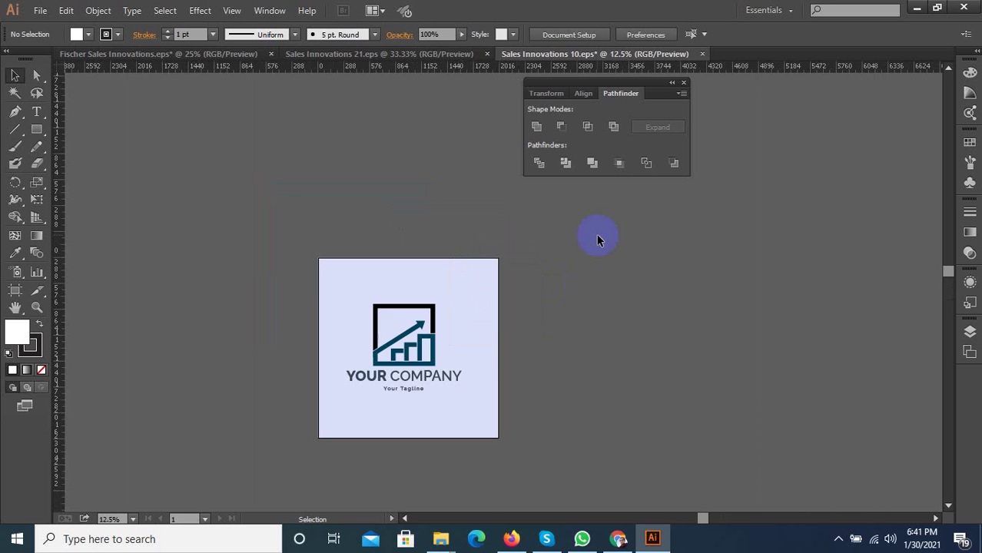
scroll(526, 351, "up", 1)
mouse_move(461, 387)
left_mouse_down()
mouse_move(343, 338)
mouse_move(476, 344)
left_mouse_up()
scroll(476, 344, "down", 1)
left_click(132, 10)
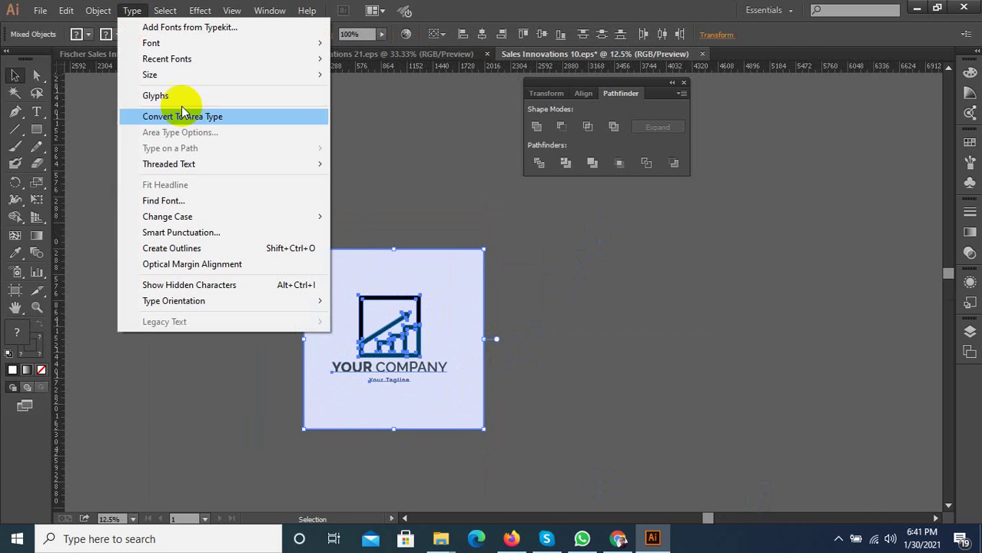
left_click(259, 247)
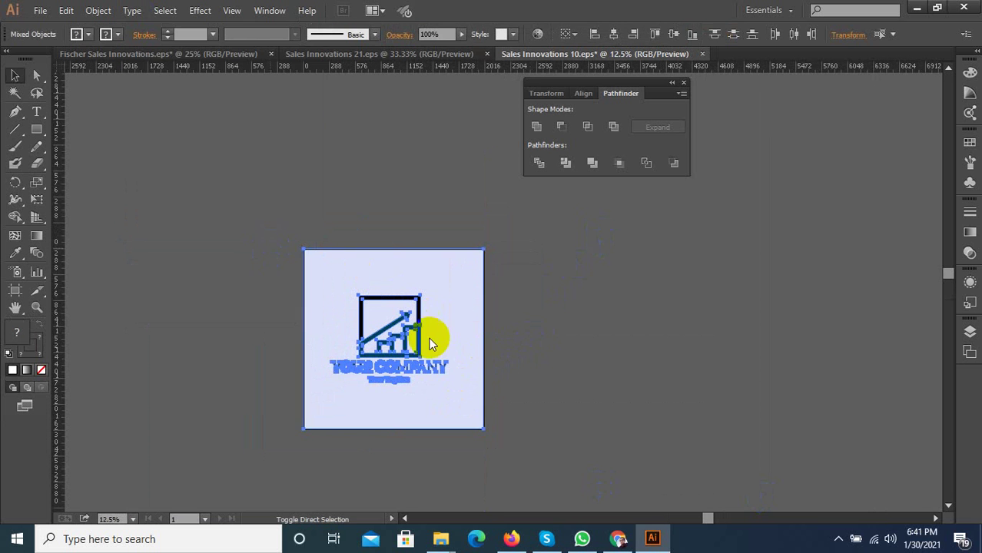
Save as Illustrator 10 EPS 'Sales Innovations 11', then delete the logo from the artboard
key("ctrl+shift+s")
double_click(218, 377)
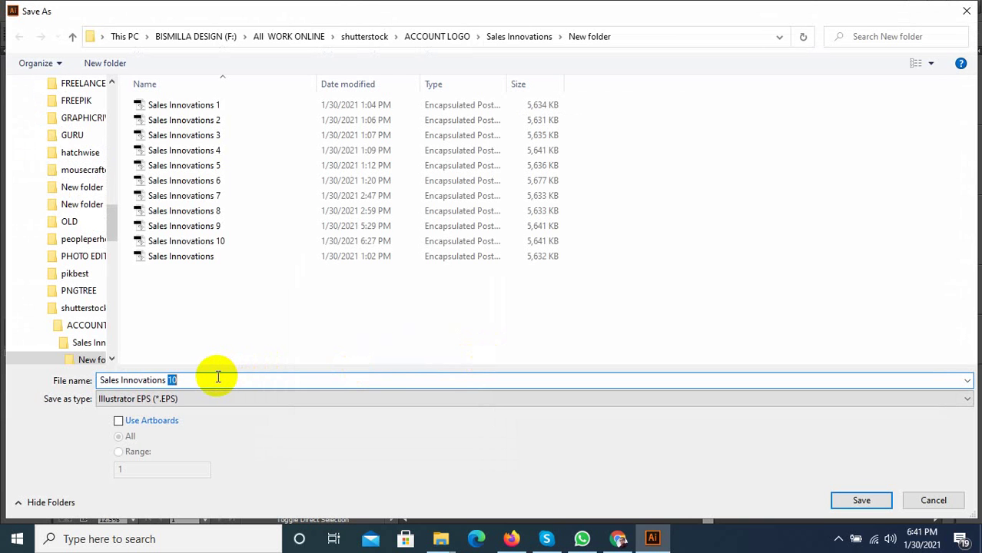
type("11")
left_click(859, 500)
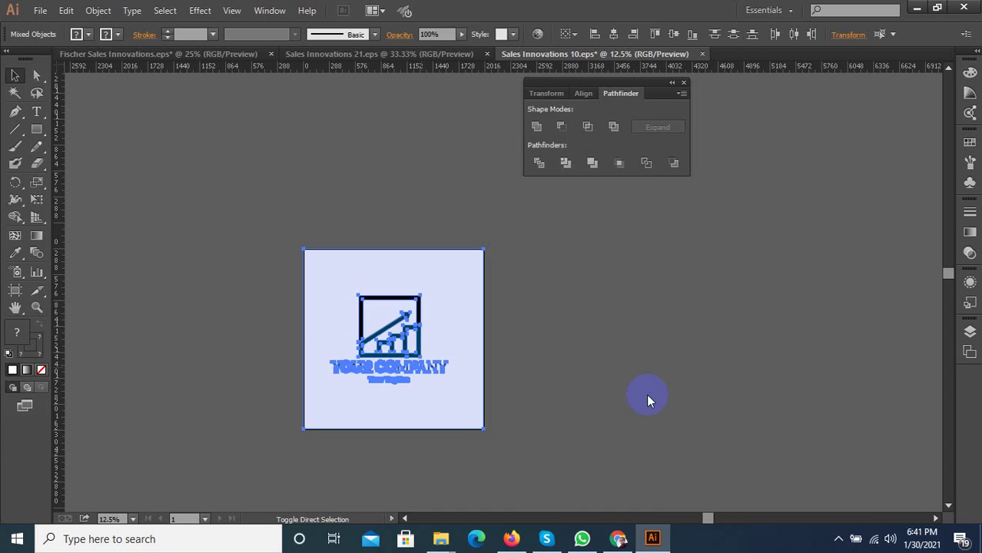
left_click(486, 68)
left_click(455, 212)
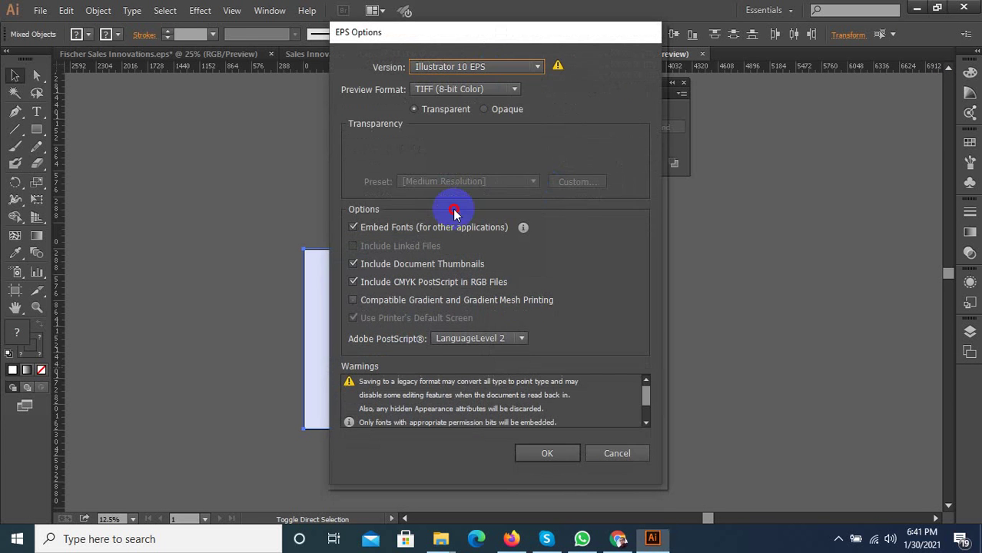
left_click(542, 461)
left_click(590, 292)
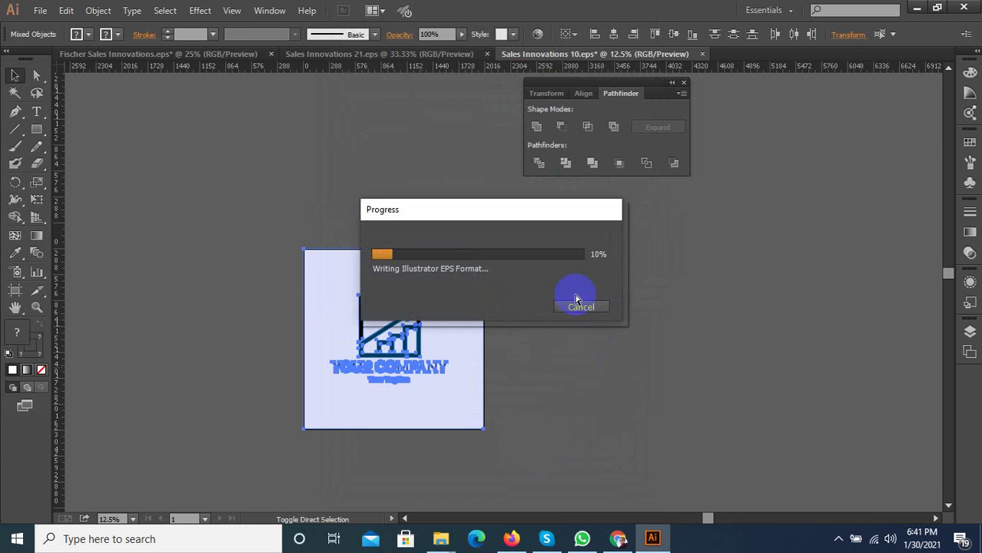
left_click(464, 367)
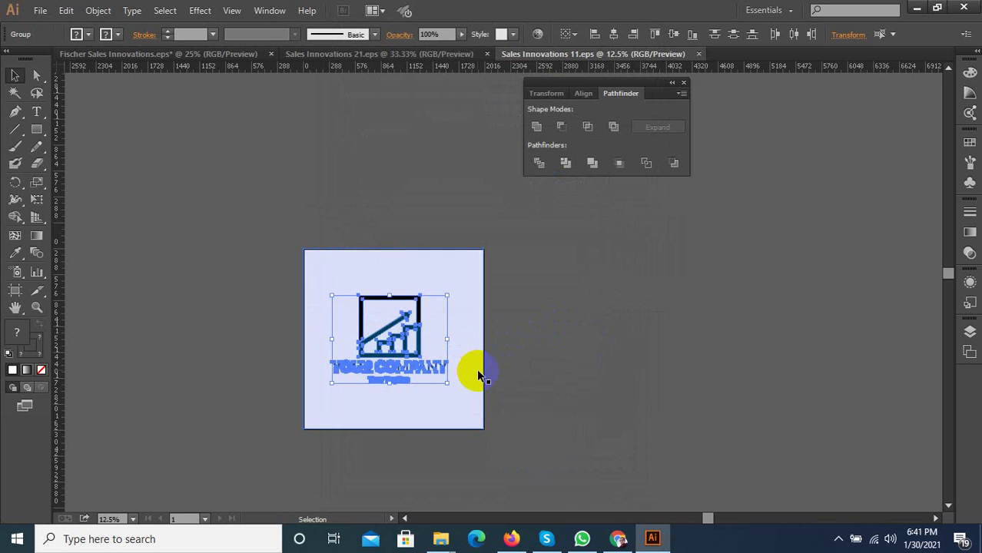
key("Delete")
key("Delete")
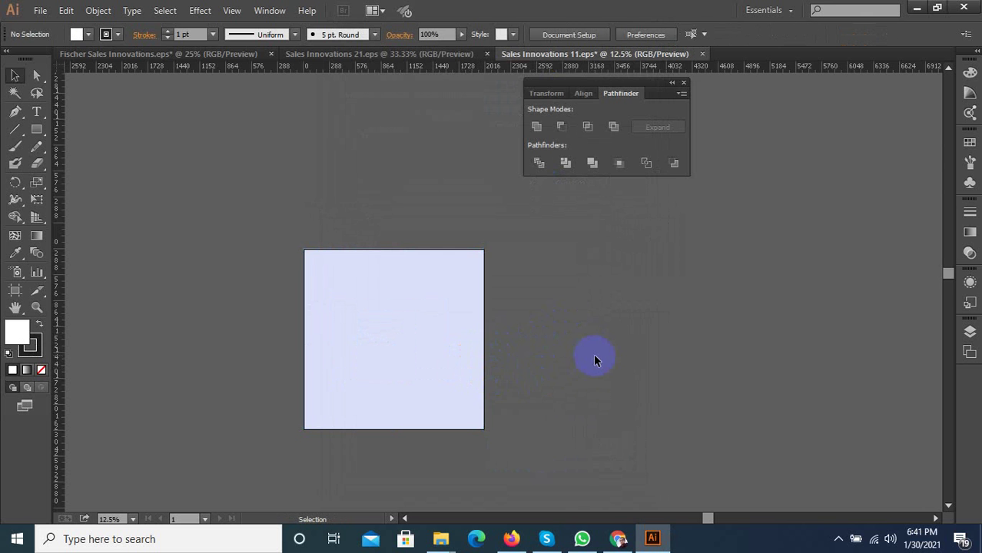
Return to the Fischer Sales Innovations document and select its chart icon
left_click(407, 55)
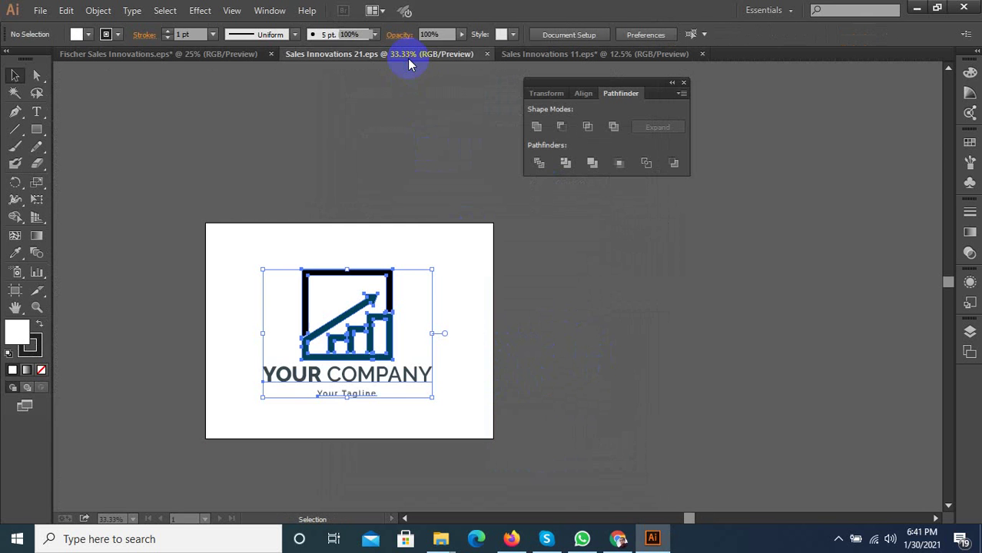
left_click(420, 177)
left_click(232, 60)
left_click(369, 265)
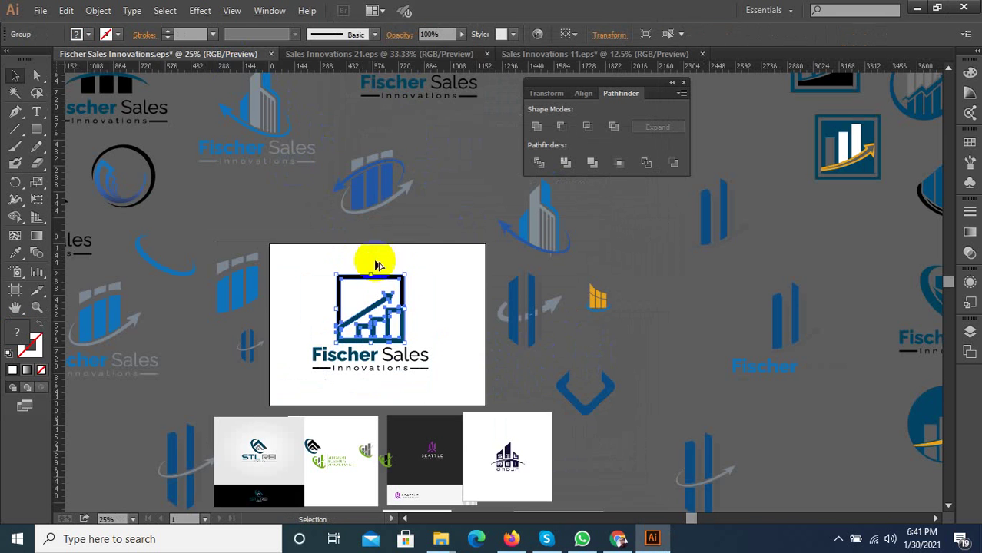
scroll(423, 292, "down", 2)
left_click(375, 334)
scroll(407, 339, "down", 1)
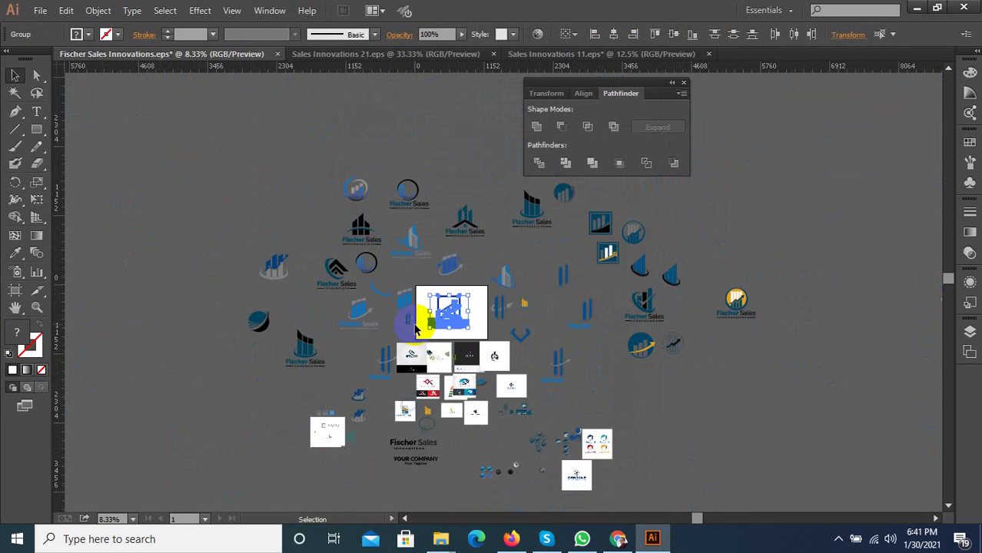
Duplicate the chart icon up onto the canvas and delete the original above Fischer Sales
left_click_drag(453, 342, 446, 212)
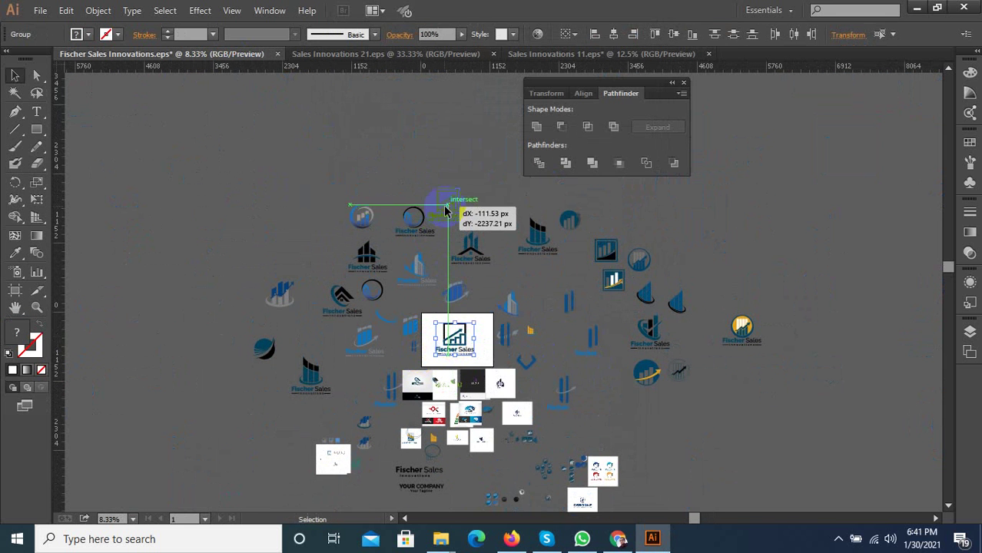
left_click(453, 159)
scroll(421, 267, "up", 3)
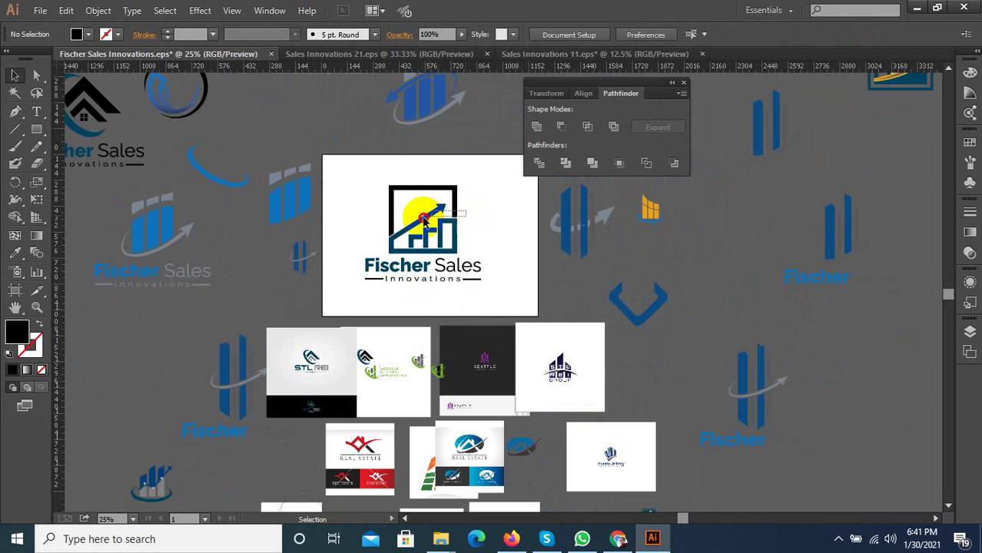
left_click_drag(423, 220, 454, 232)
key("Delete")
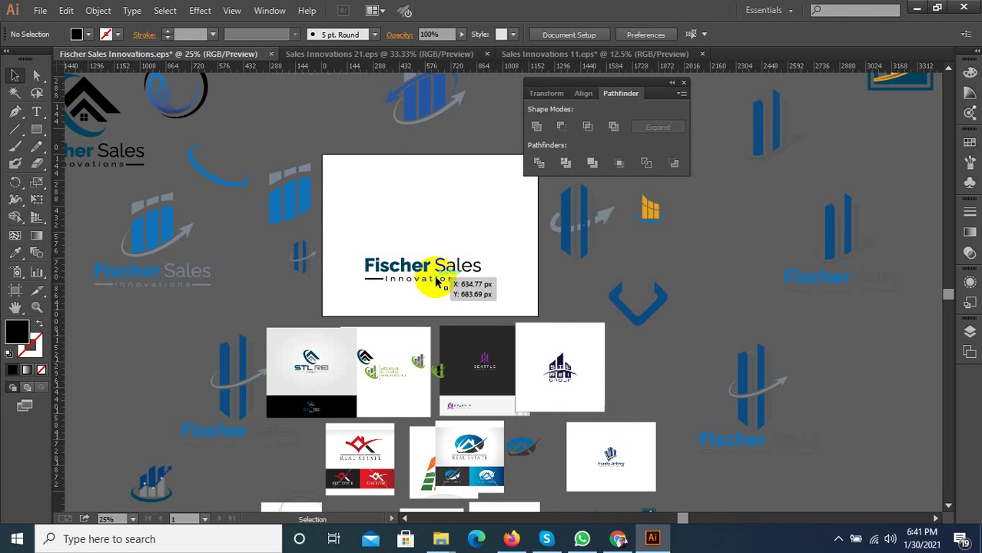